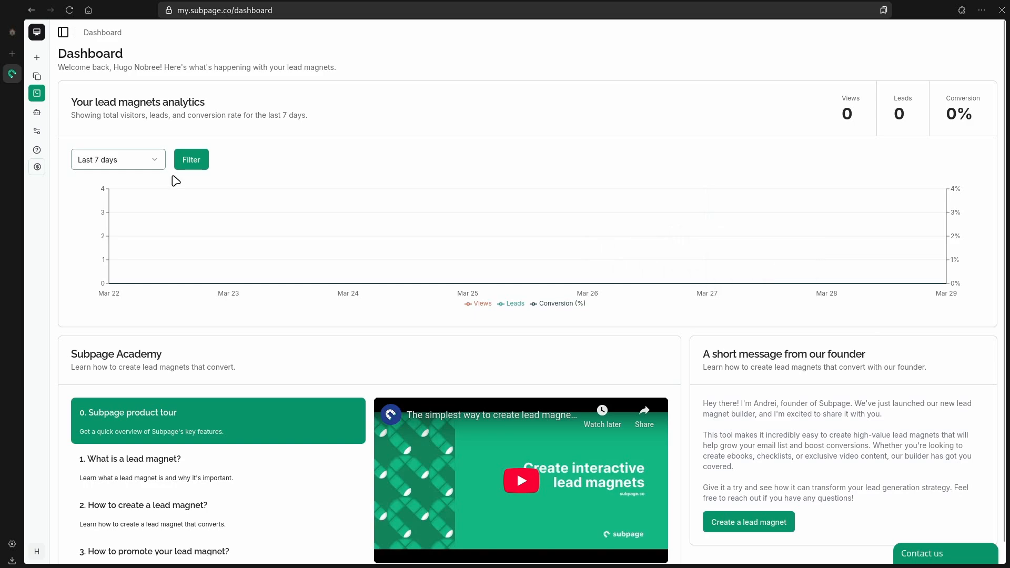
Show the lead magnet analytics on the dashboard for the last 30 days
left_click(161, 163)
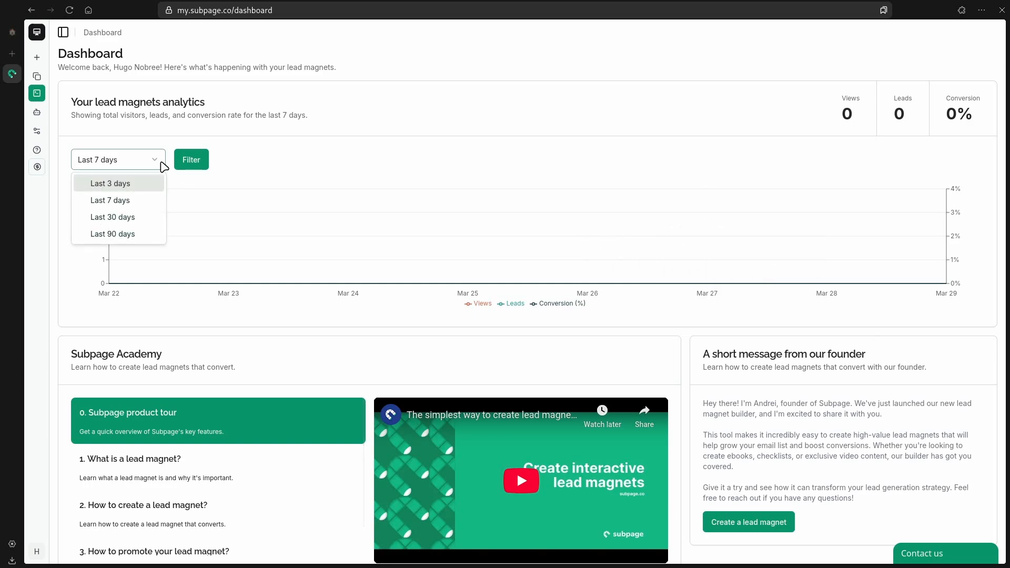
left_click(129, 218)
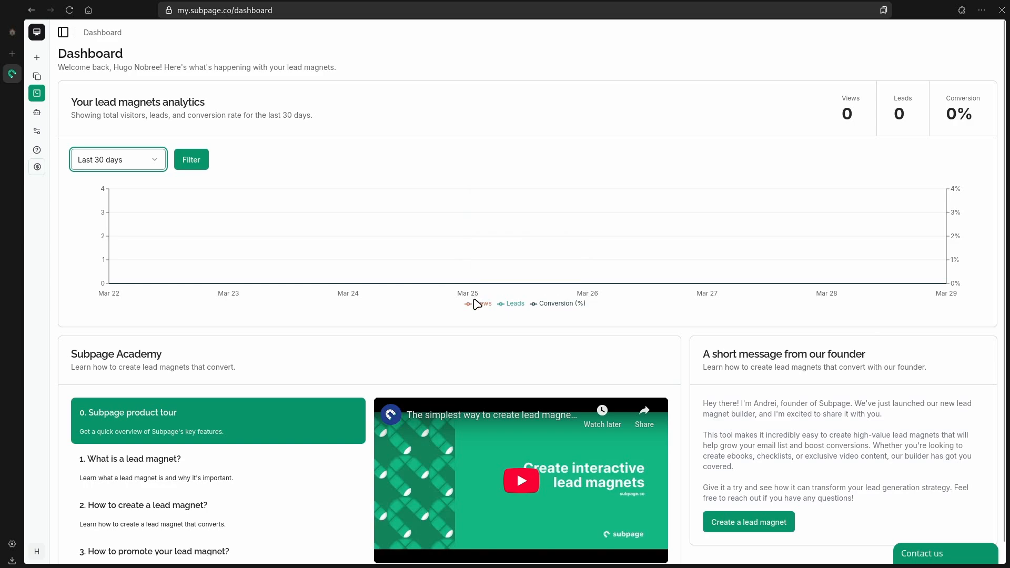
scroll(91, 333, "down", 1)
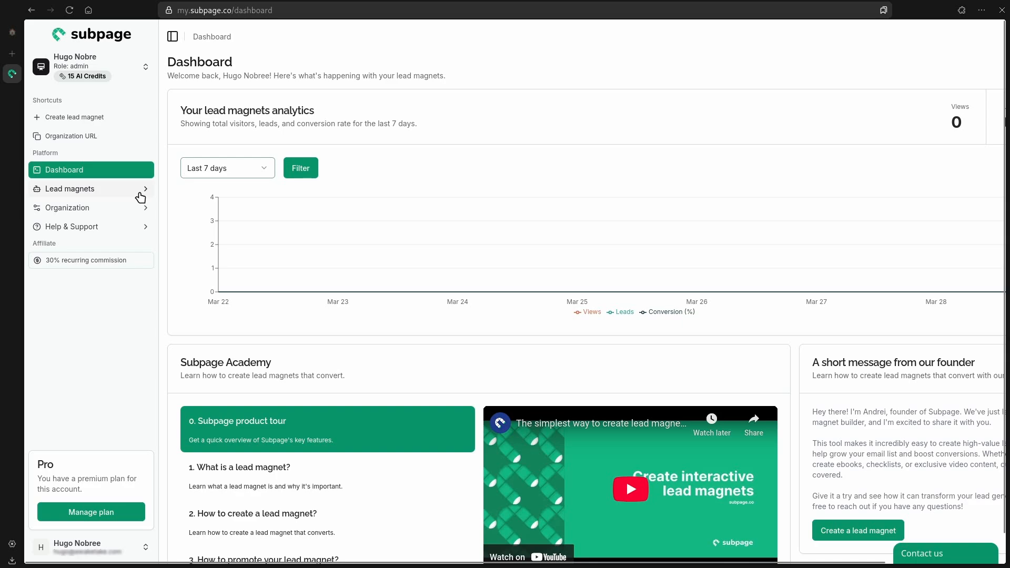
Open the organization's main page for editing and look through the block types that can be inserted below the lead magnet list
left_click(140, 197)
left_click(123, 210)
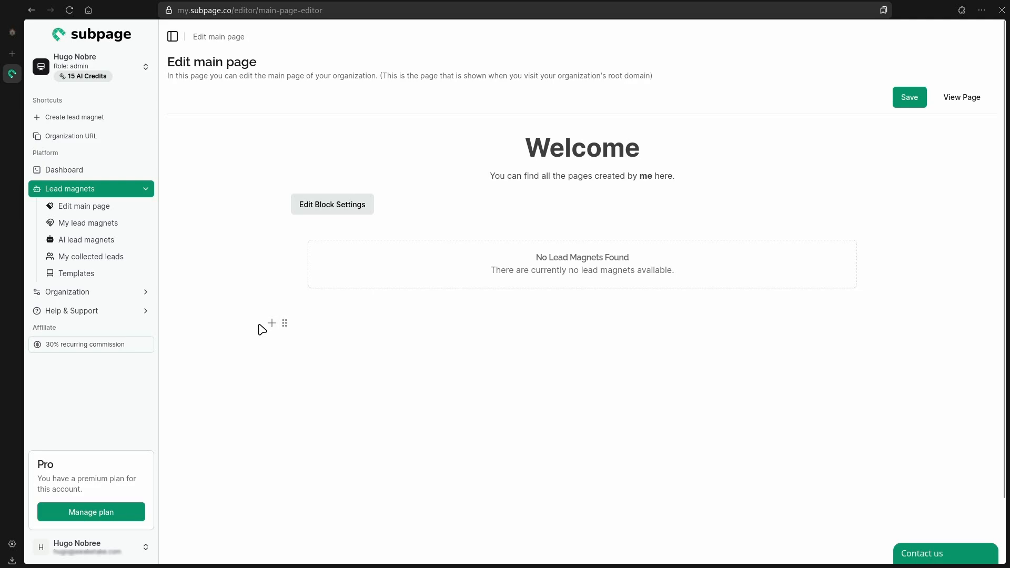
left_click(273, 324)
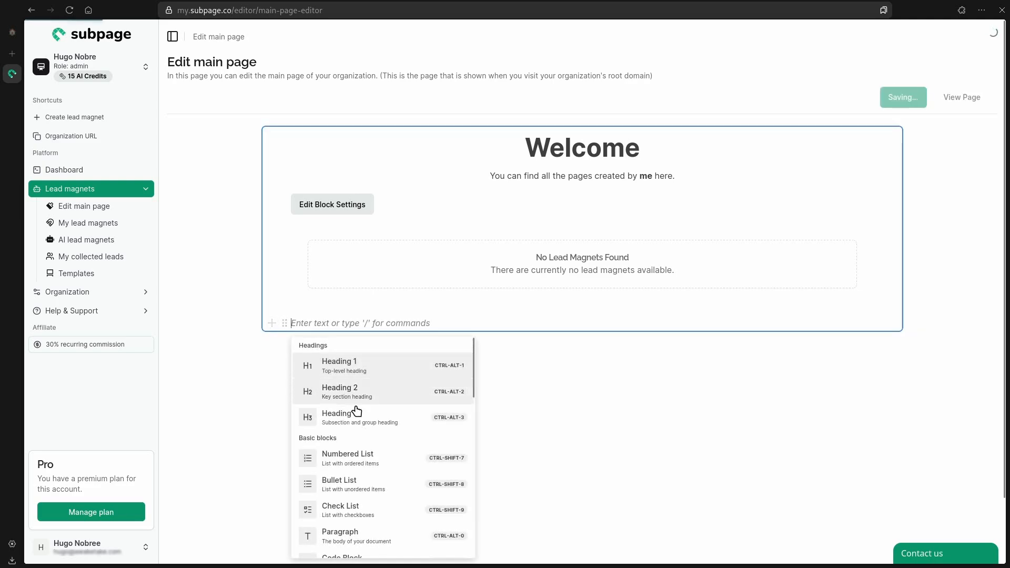
scroll(441, 421, "down", 2)
scroll(441, 447, "down", 5)
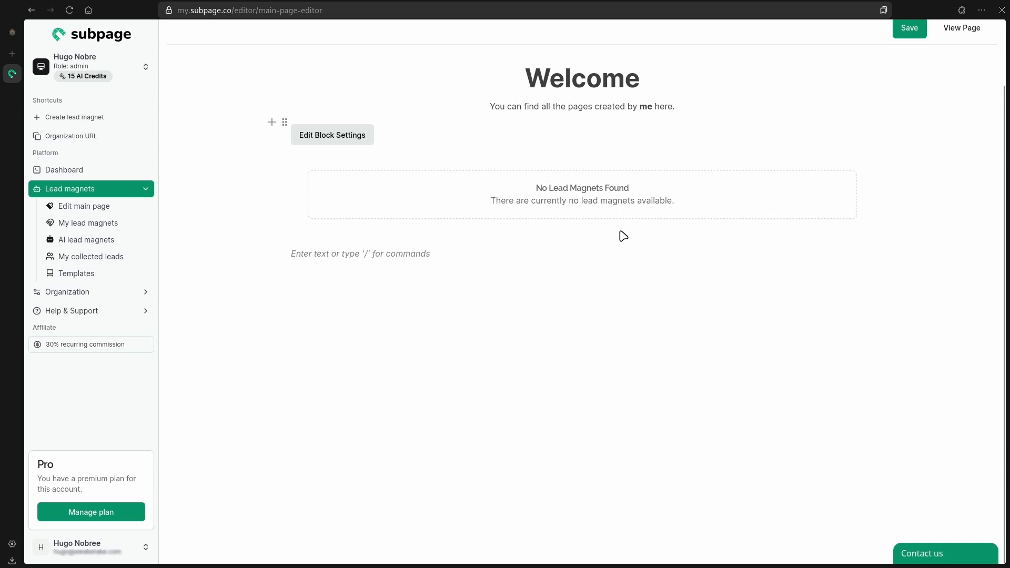
Review the main page's lead magnet block settings, including the column-count choices, without changing them
left_click(346, 146)
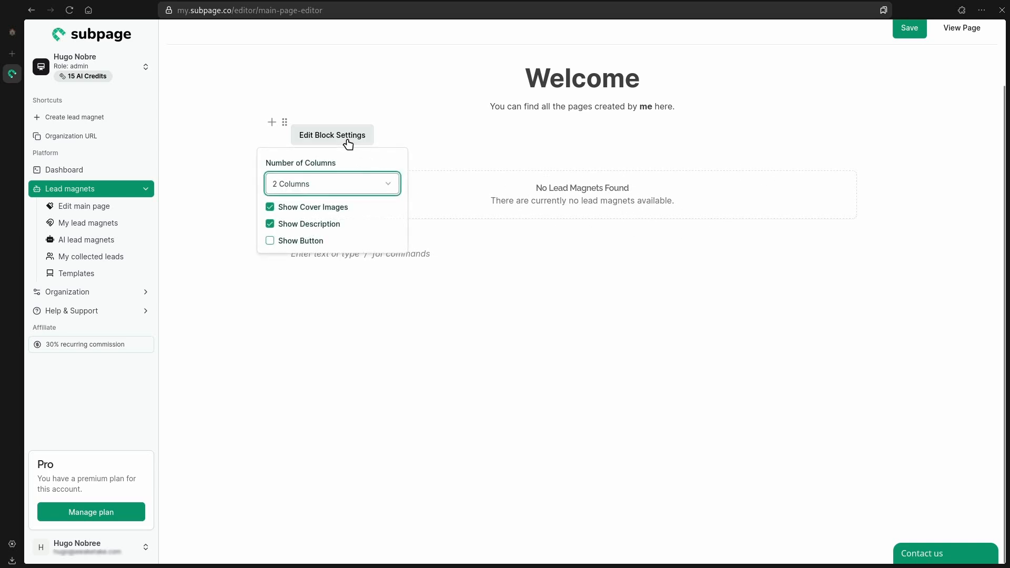
left_click(396, 189)
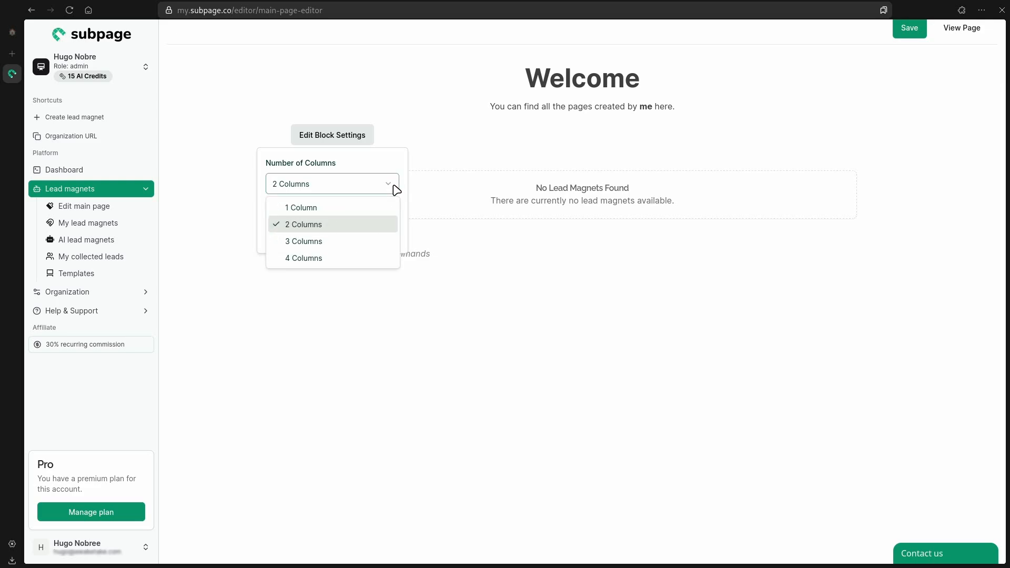
left_click(396, 189)
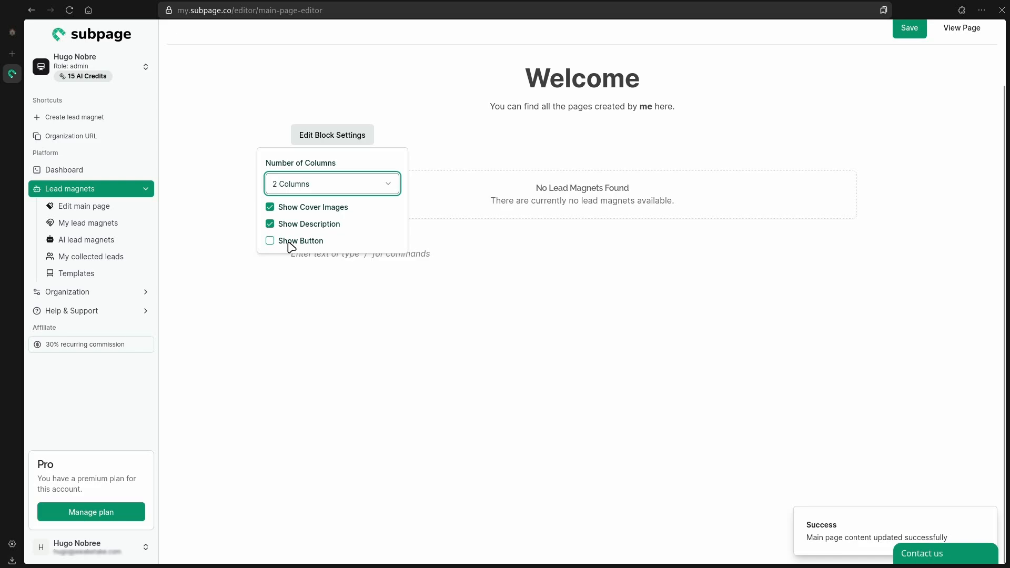
left_click(449, 261)
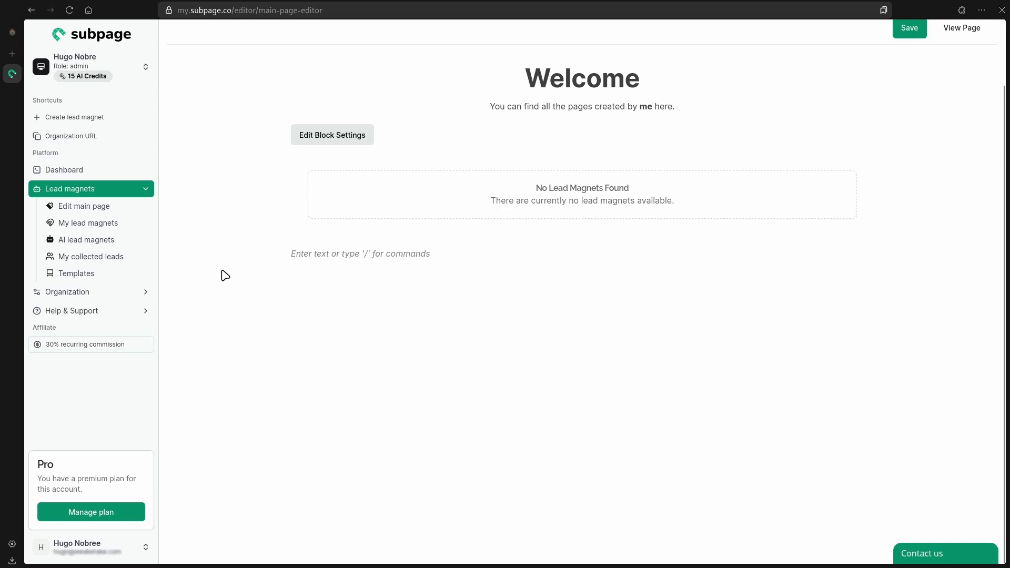
Open the list of own lead magnets and review the actions available for the New Page project
left_click(126, 234)
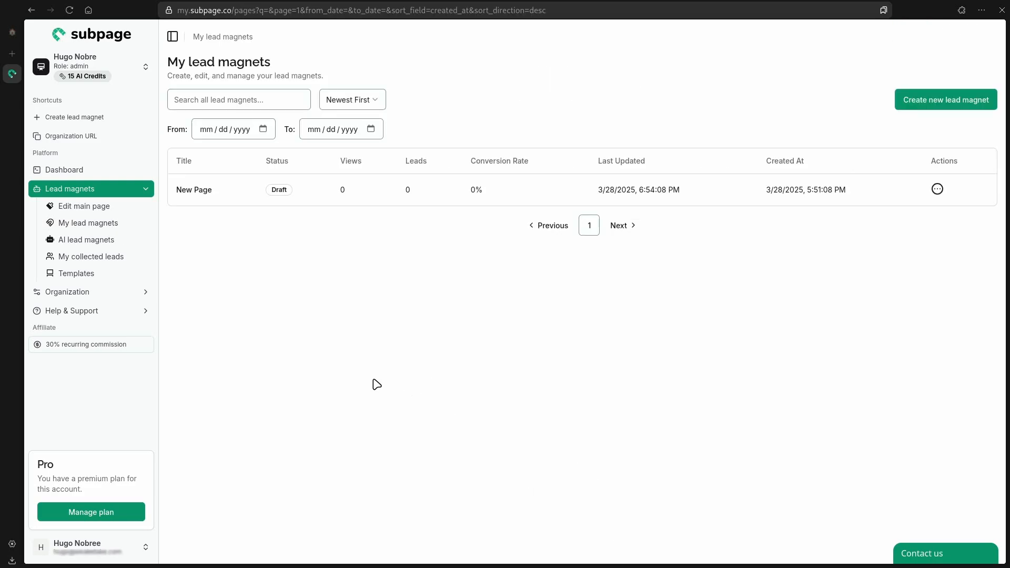
key("ctrl+b")
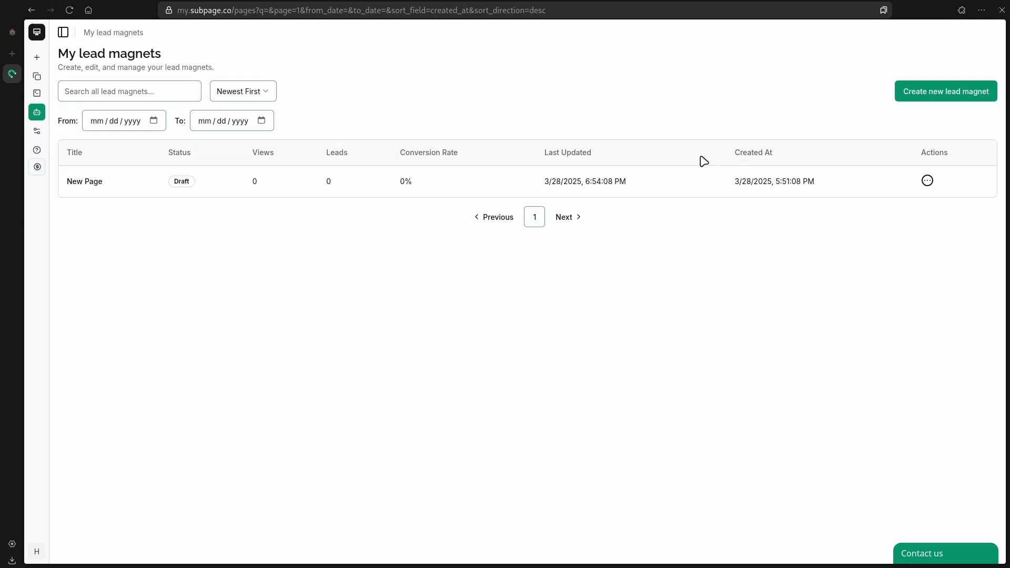
left_click(939, 185)
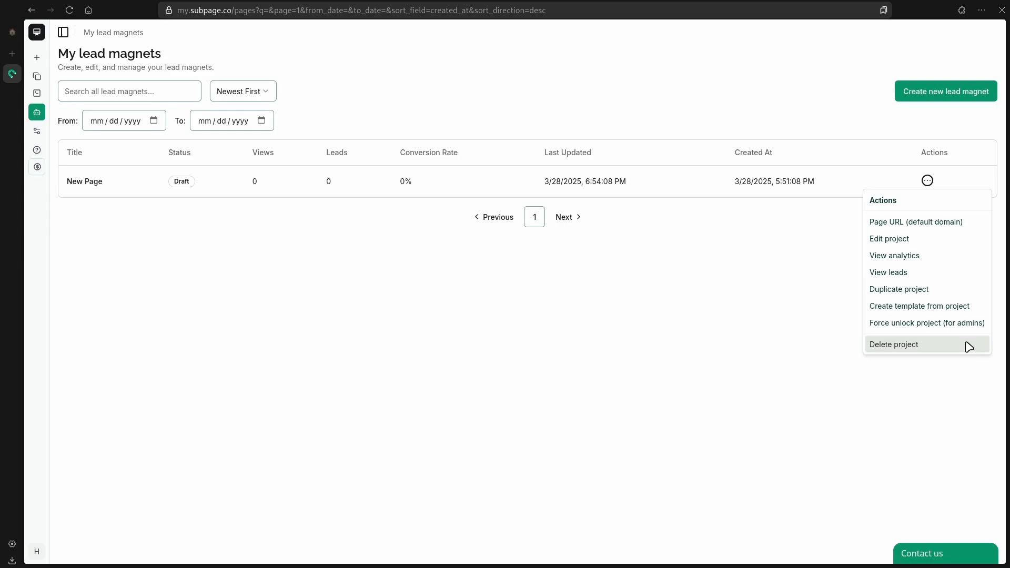
left_click(237, 304)
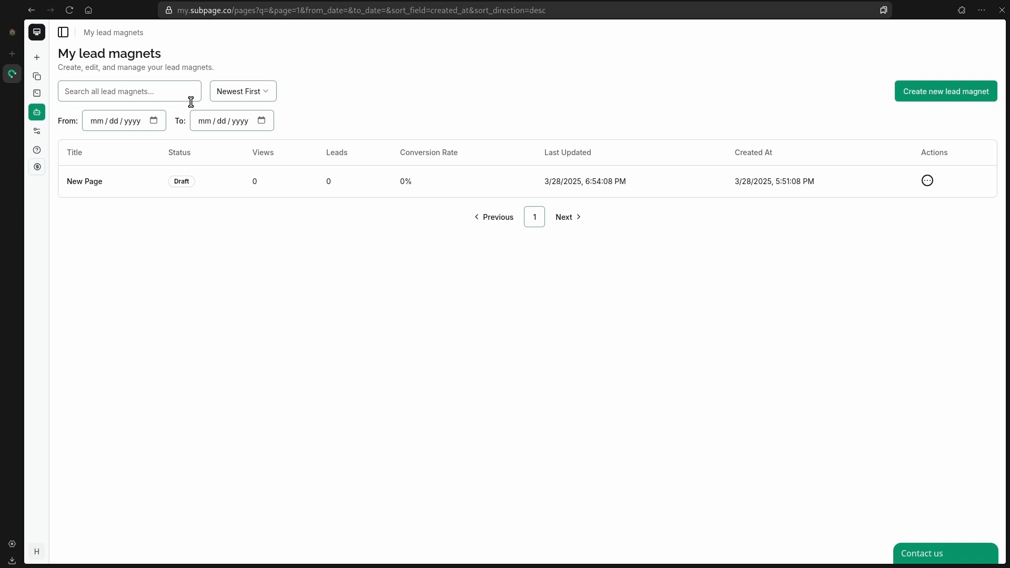
Sort the lead magnets by worst conversion rate and open the start-date filter
left_click(148, 96)
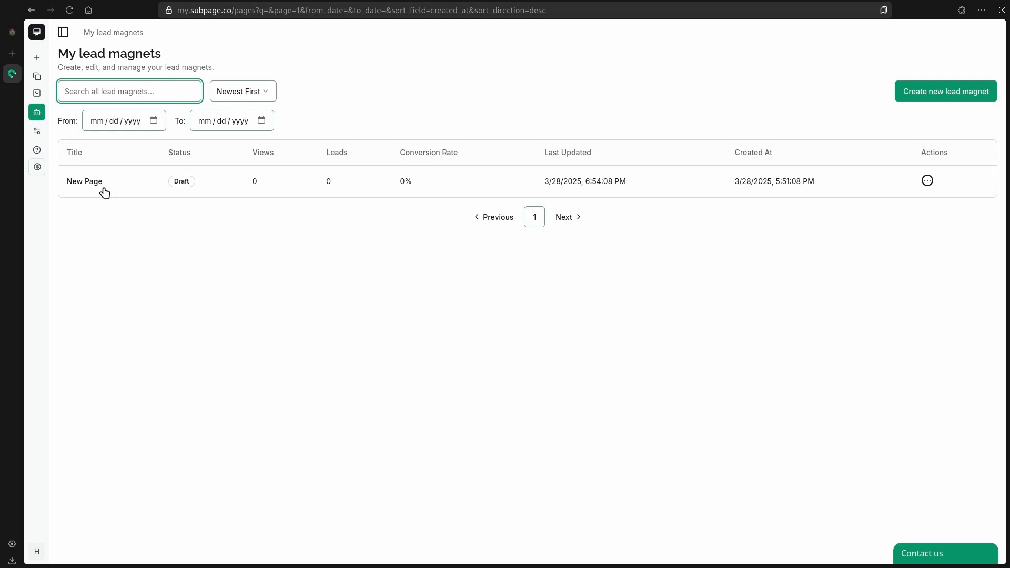
left_click(262, 95)
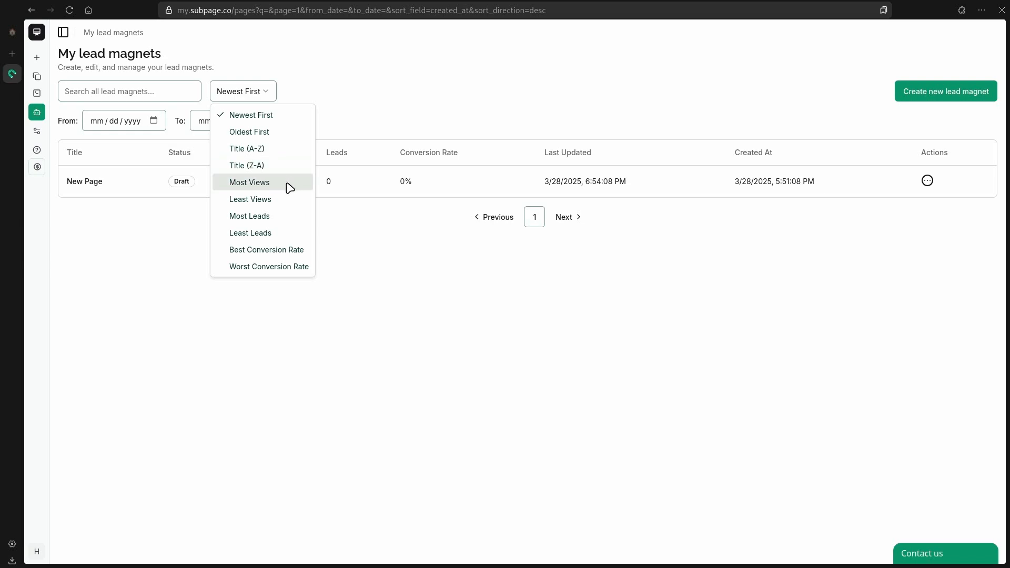
left_click(296, 254)
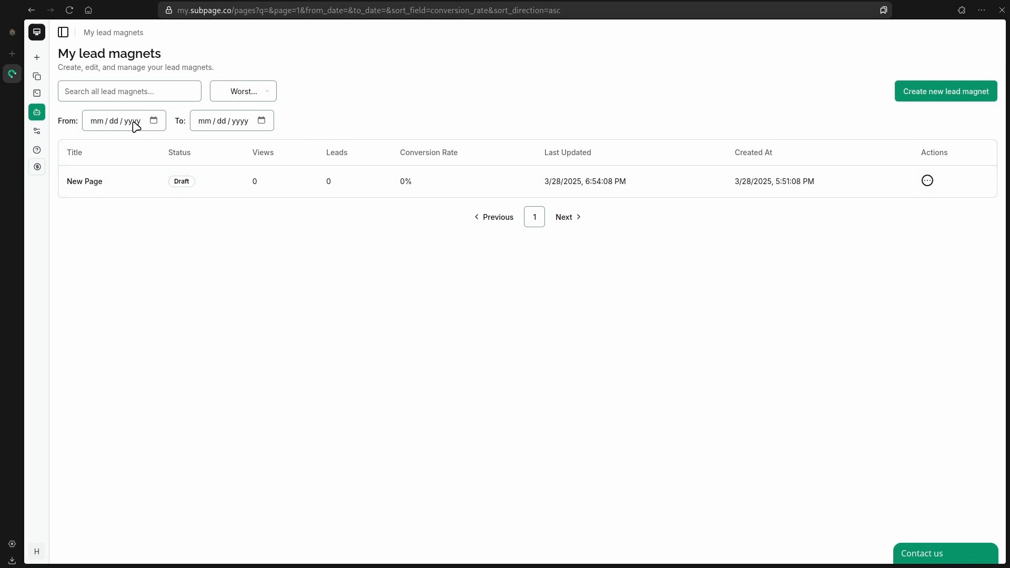
left_click(136, 127)
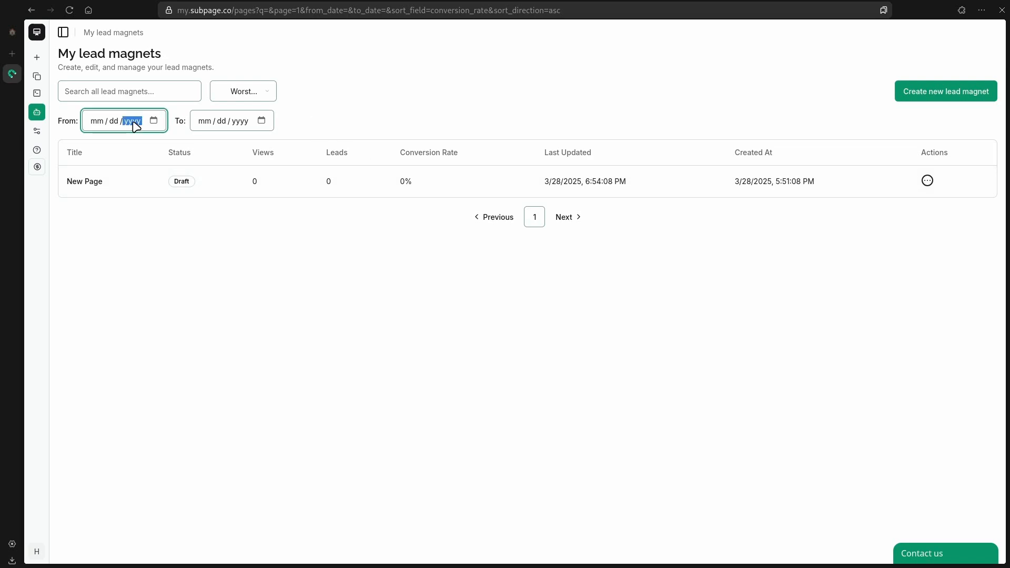
left_click(100, 125)
left_click(153, 120)
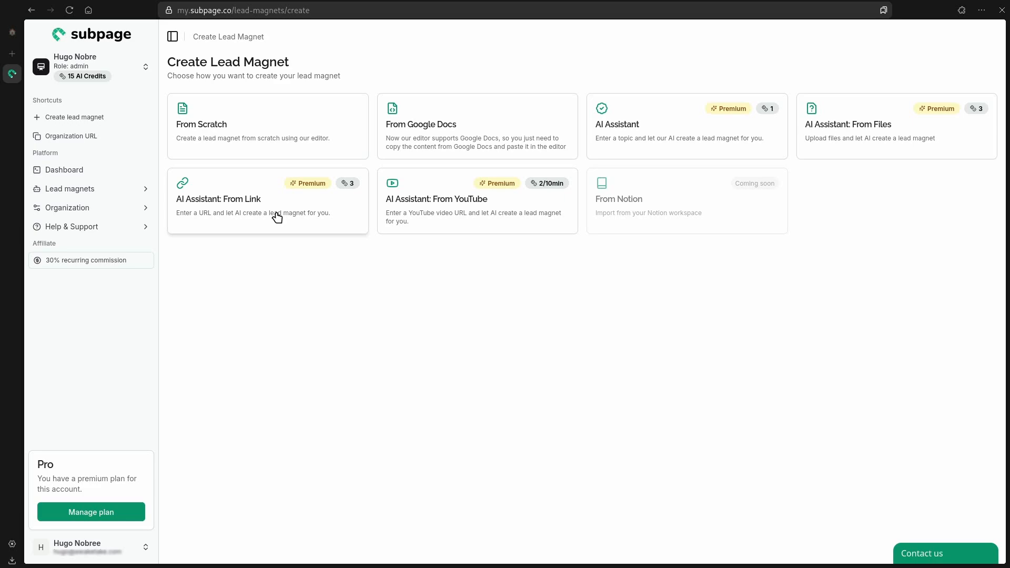
Create a new lead magnet using the From Google Docs option
mouse_move(350, 190)
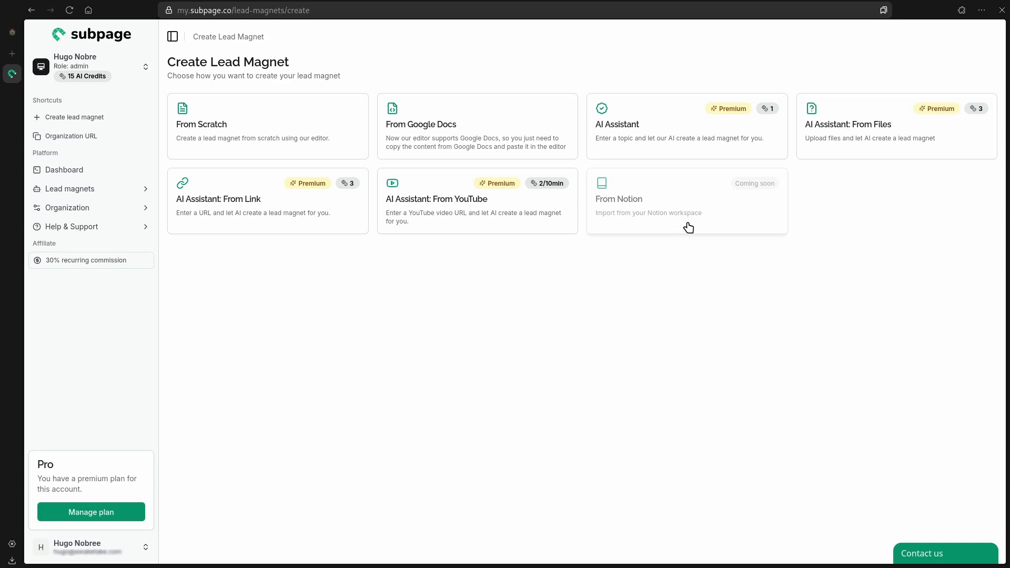
key("ctrl+b")
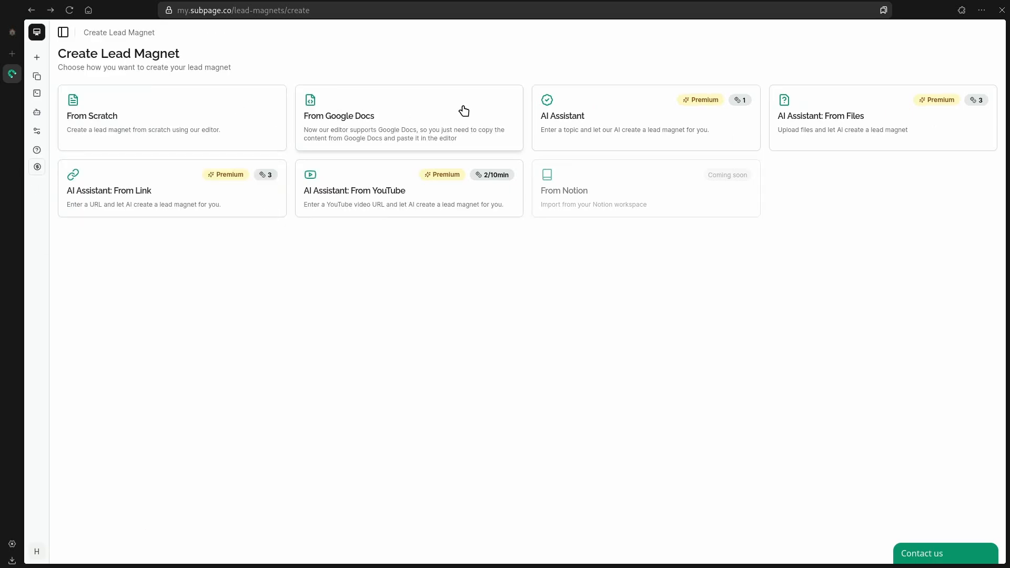
left_click(360, 129)
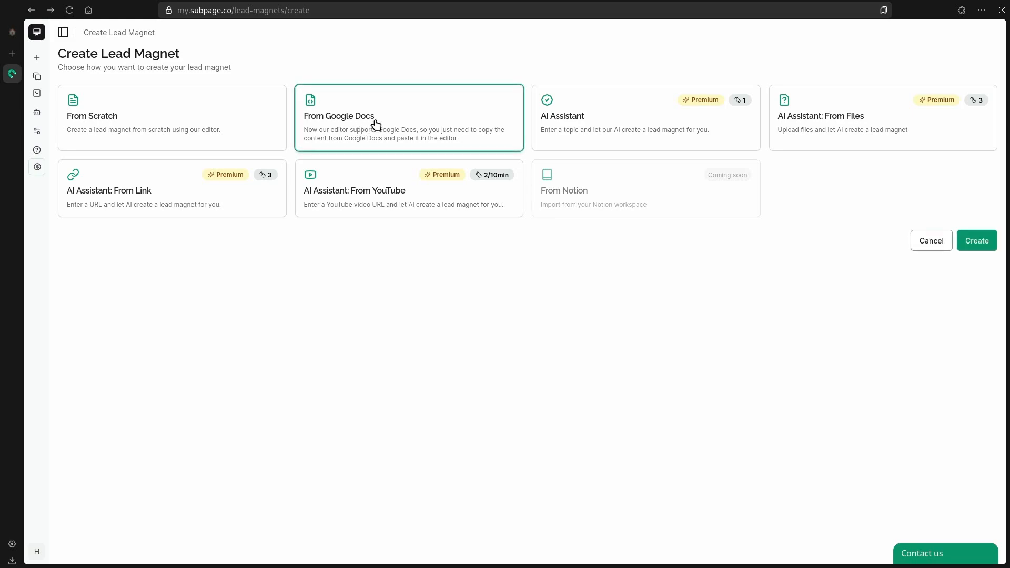
left_click(977, 247)
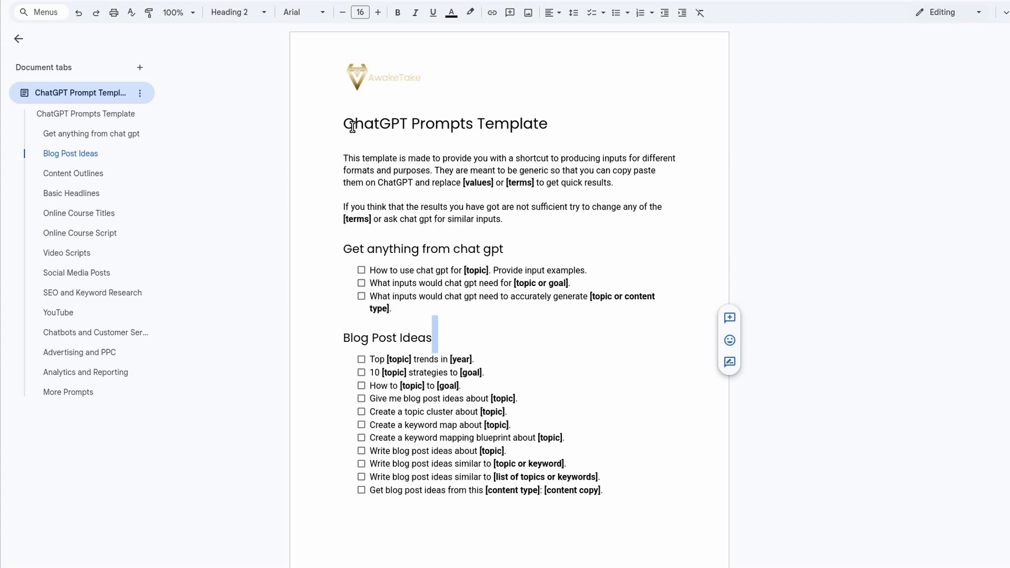
Copy the ChatGPT Prompts Template text through the Blog Post Ideas list from Google Docs into the new Subpage page's default tab
left_click_drag(351, 127, 663, 496)
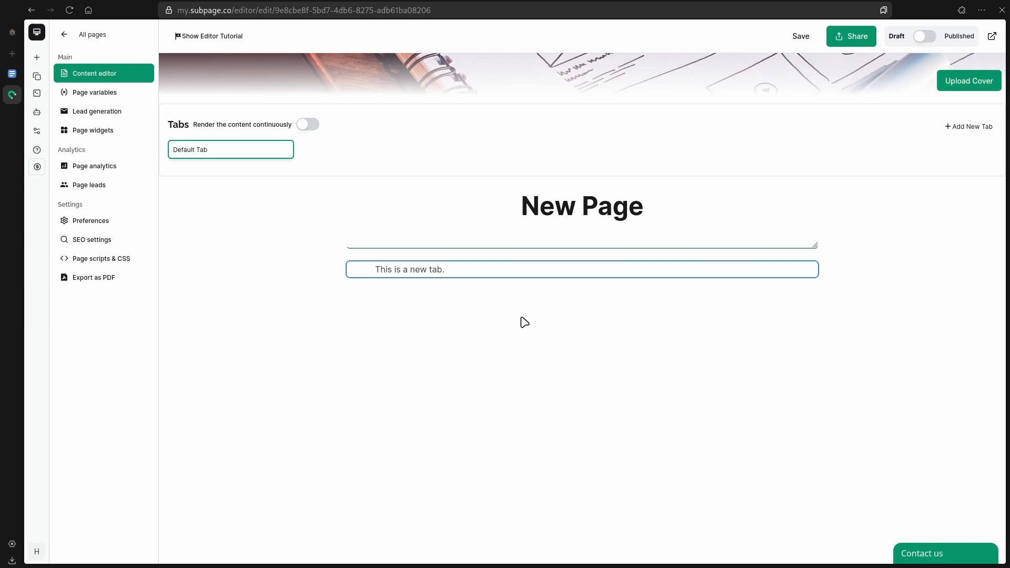
key("ctrl+v")
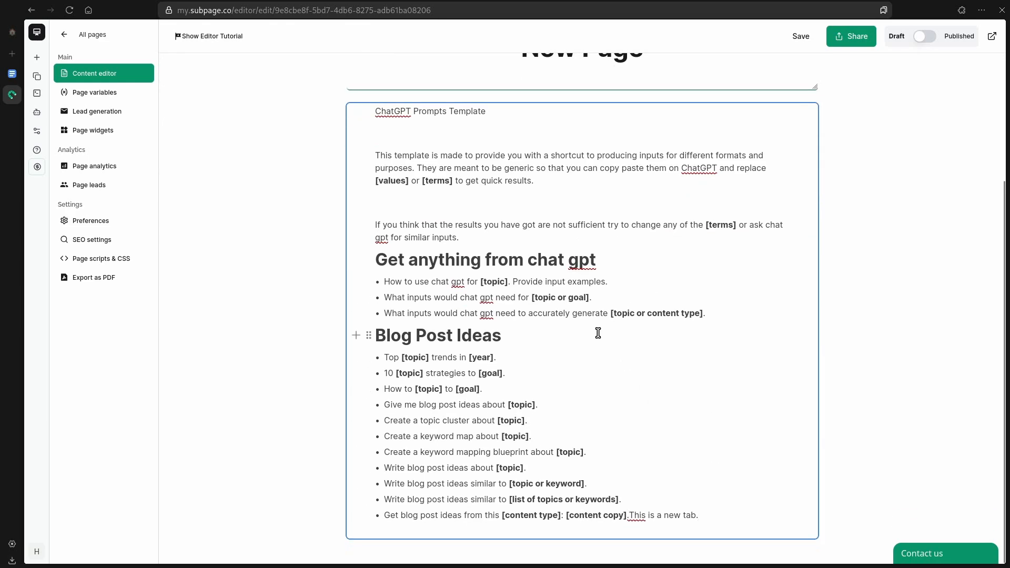
scroll(580, 280, "up", 3)
scroll(523, 305, "down", 3)
Convert all the bullet items under the Blog Post Ideas heading into a check list
left_click(743, 516)
left_click_drag(743, 516, 381, 378)
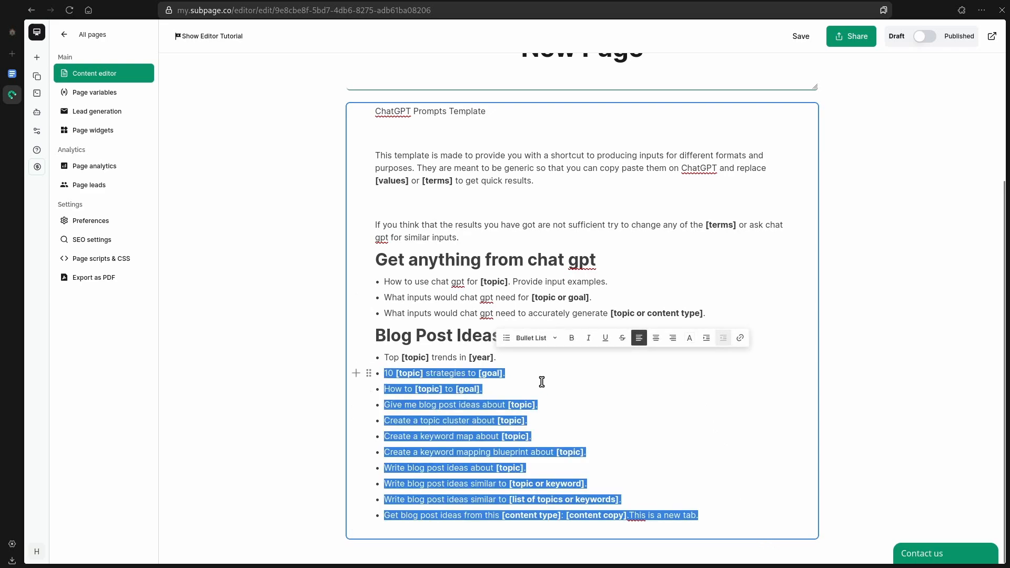
left_click(667, 444)
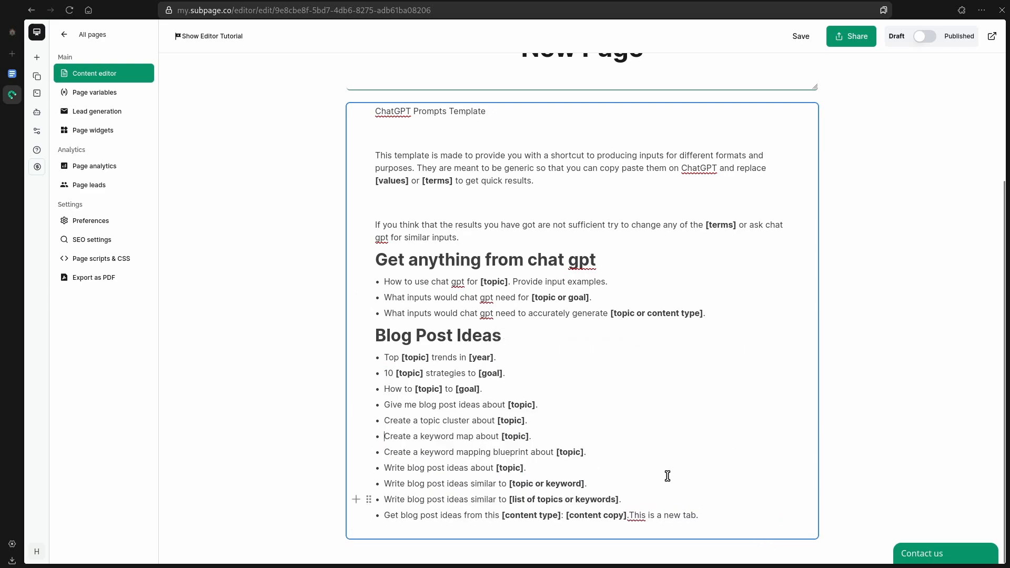
left_click(713, 522)
left_click_drag(712, 521, 383, 358)
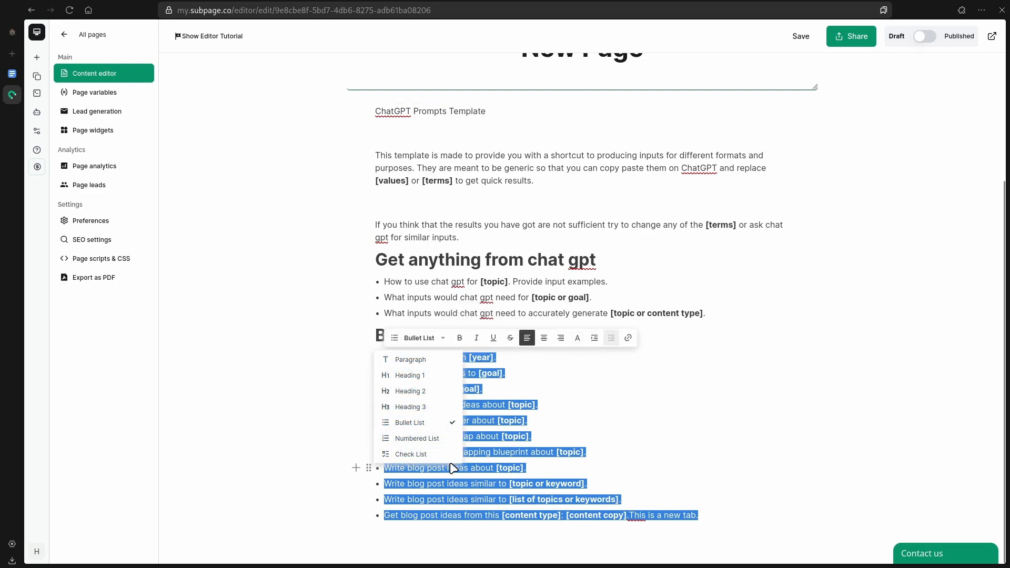
left_click(452, 459)
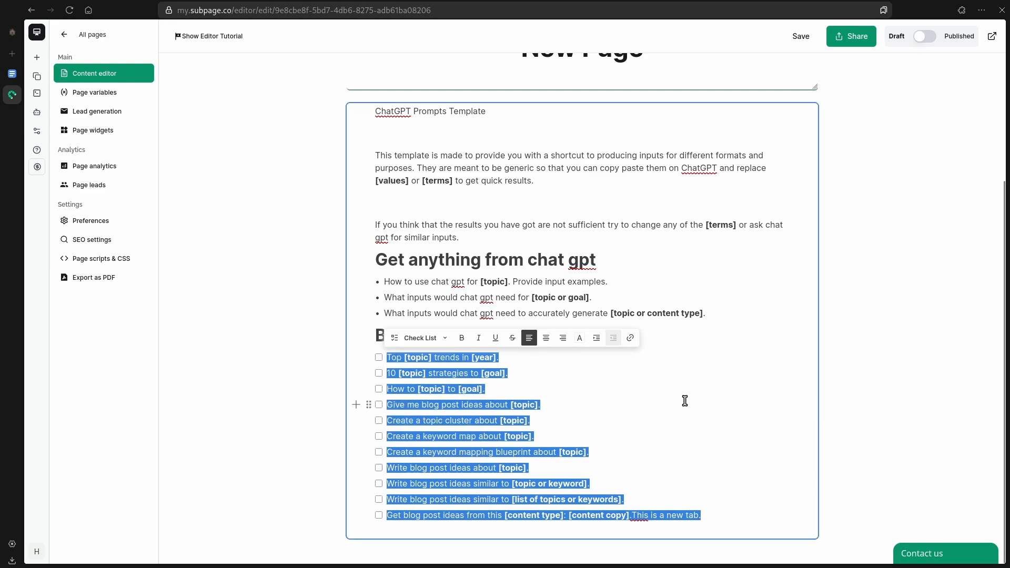
left_click(684, 402)
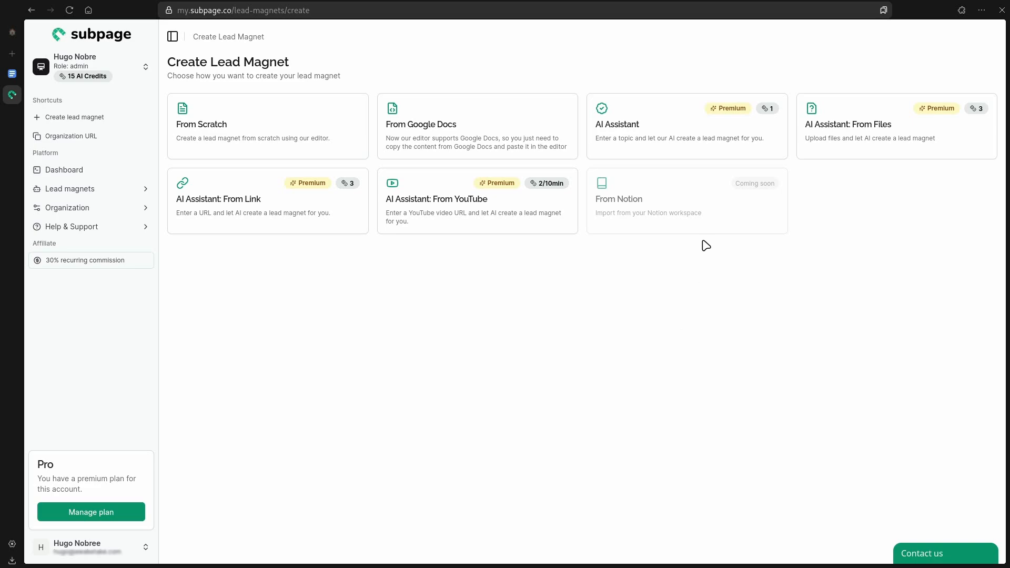
Start a new lead magnet with the AI Assistant, review the URL, YouTube and Files source forms, and return to the topic form
left_click(660, 134)
left_click(990, 258)
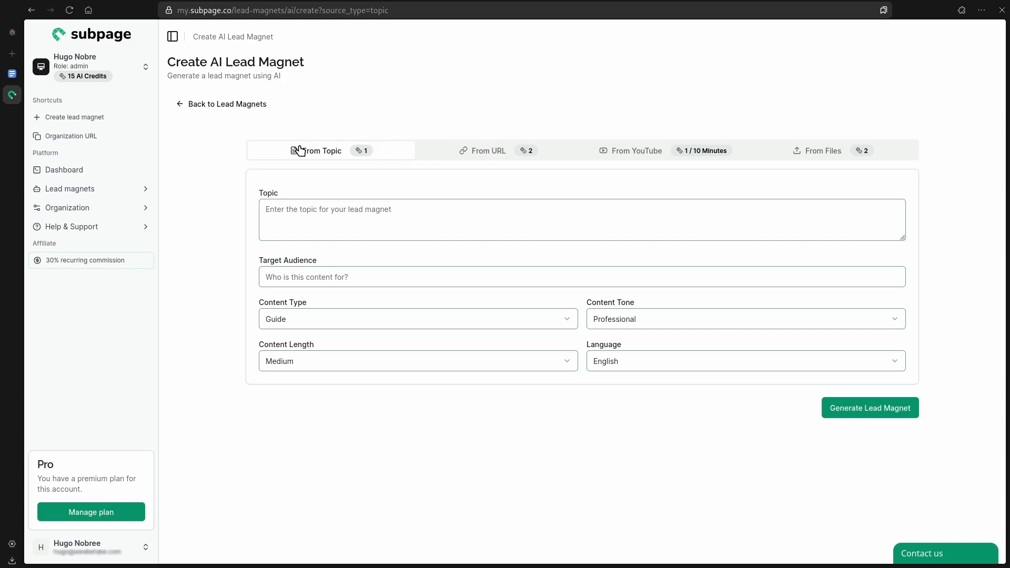
left_click(500, 152)
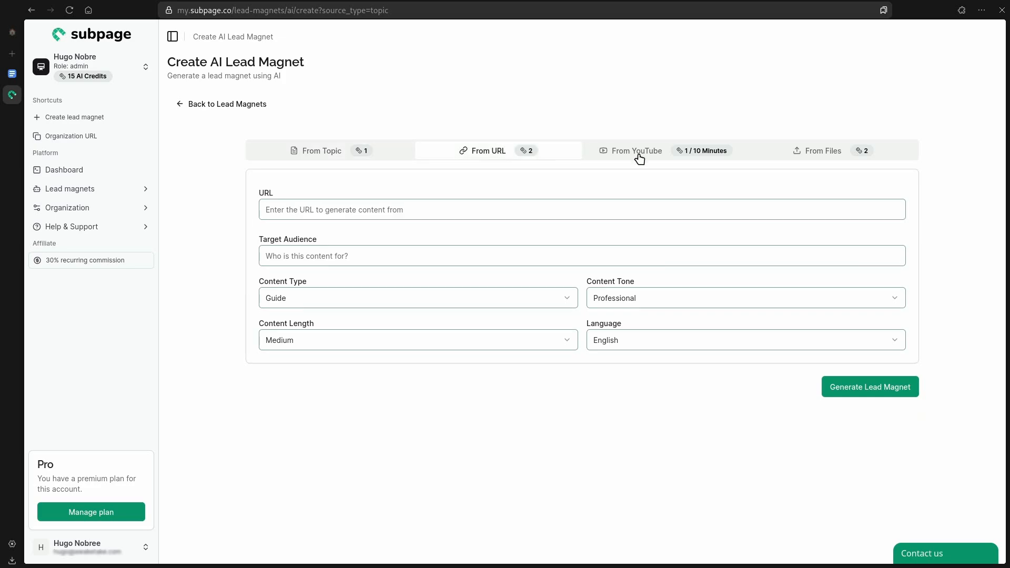
left_click(637, 154)
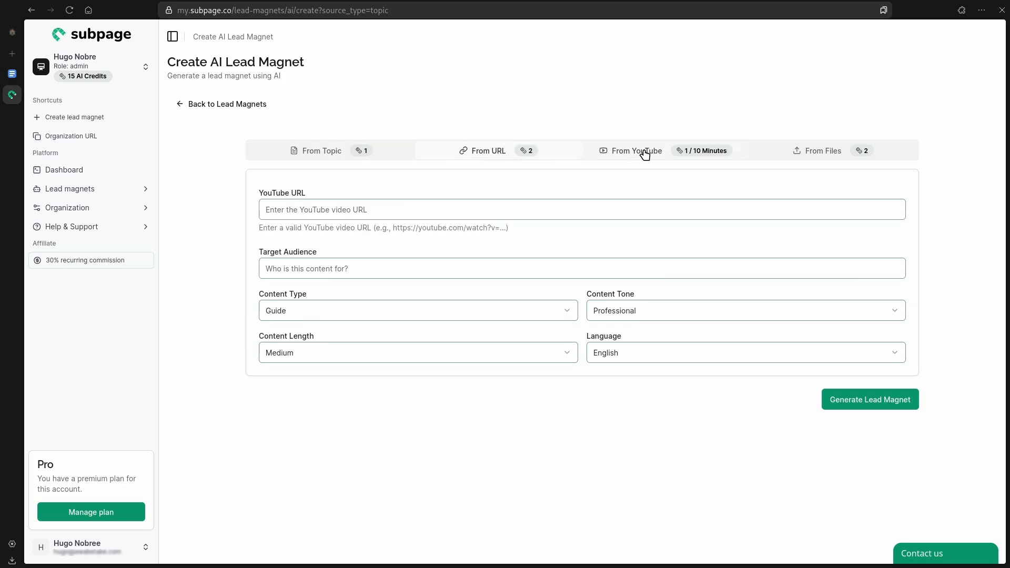
left_click(824, 158)
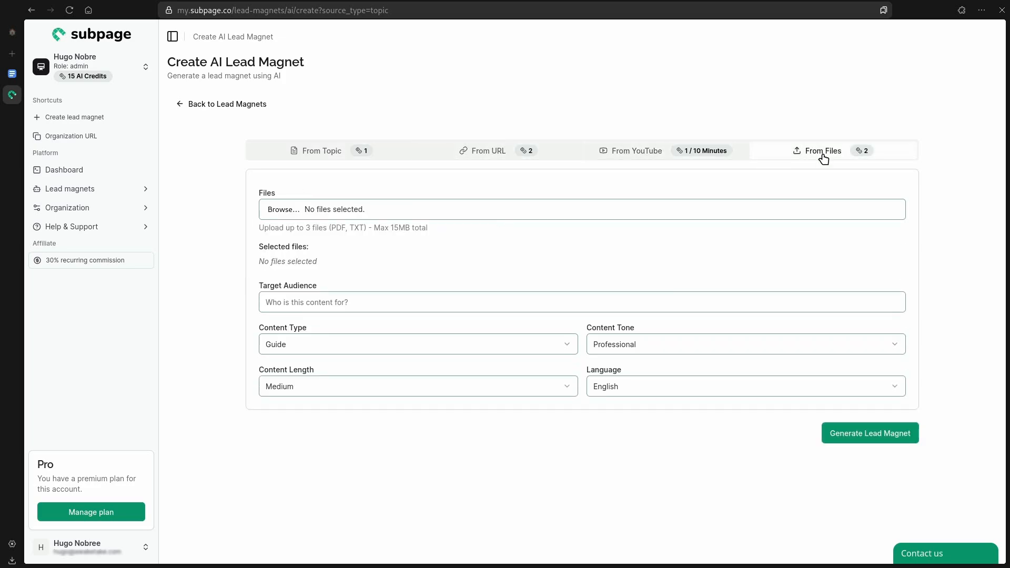
left_click(310, 154)
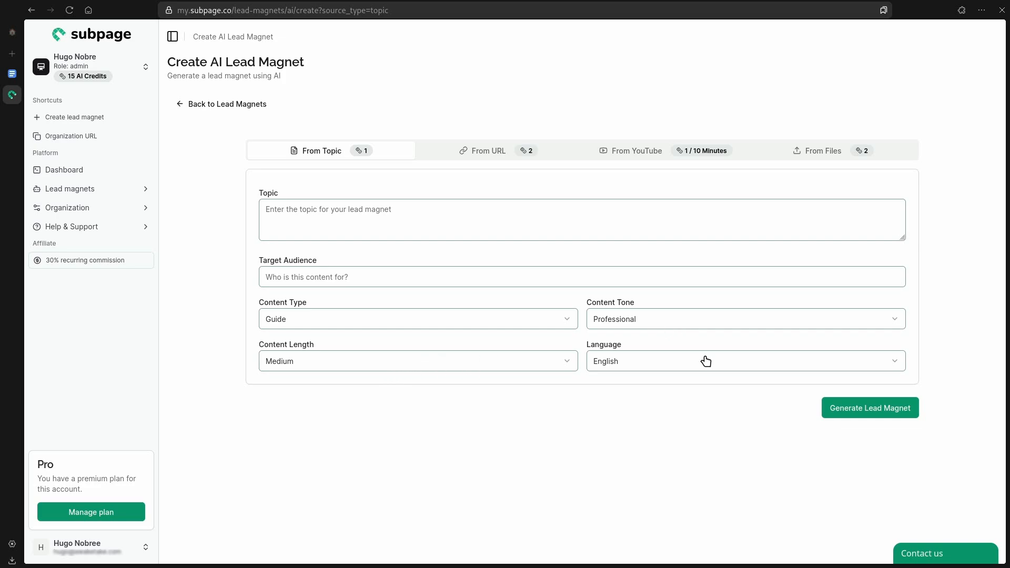
Look over the URL, YouTube and Files source forms for the AI lead magnet once more
left_click(504, 157)
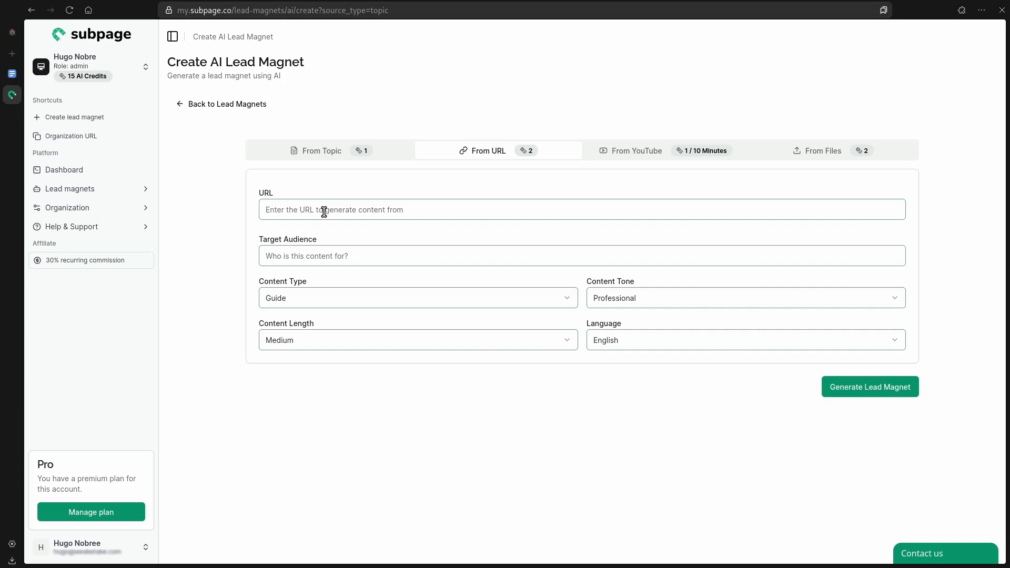
left_click(619, 154)
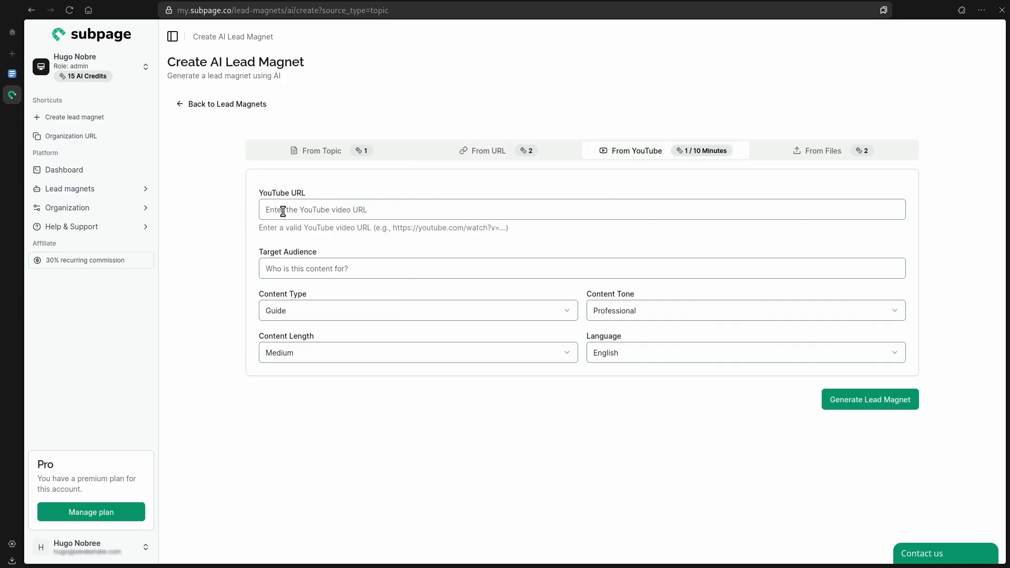
left_click(829, 148)
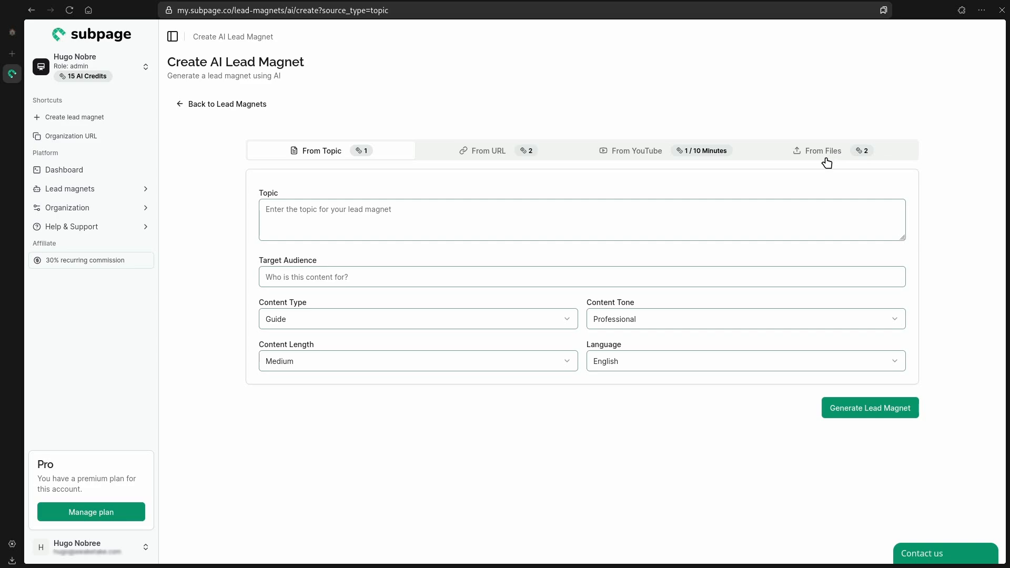
Collapse the sidebar, enter "Lead generation." as the lead magnet's topic and enlarge the Topic box
key("ctrl+b")
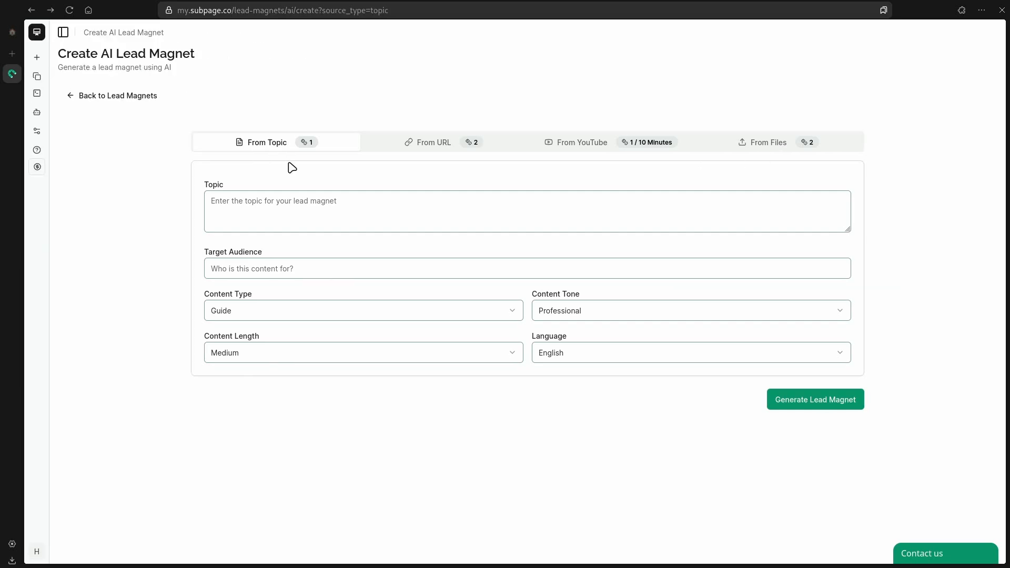
left_click(332, 203)
type("Lead generation.")
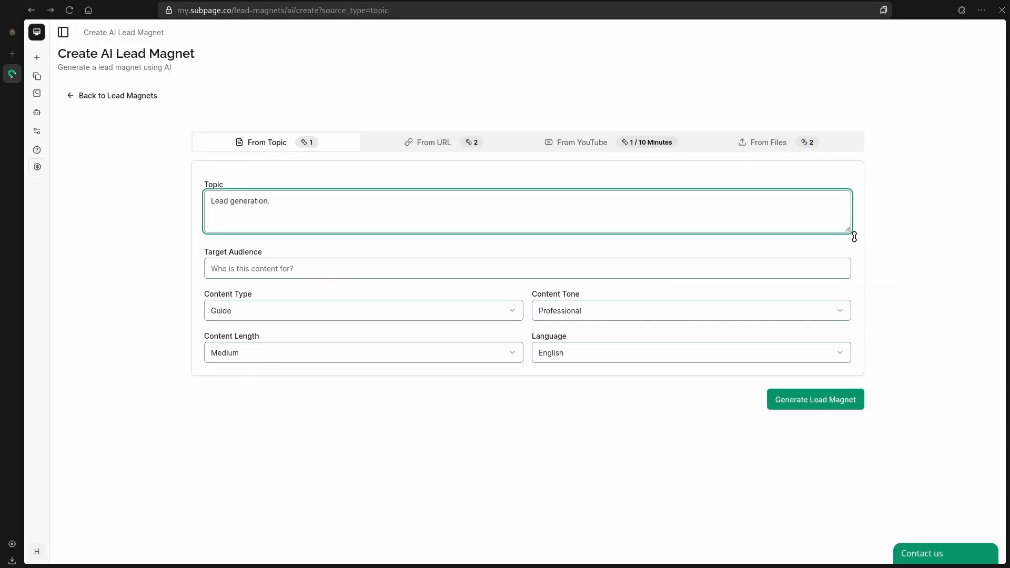
left_click_drag(854, 237, 849, 268)
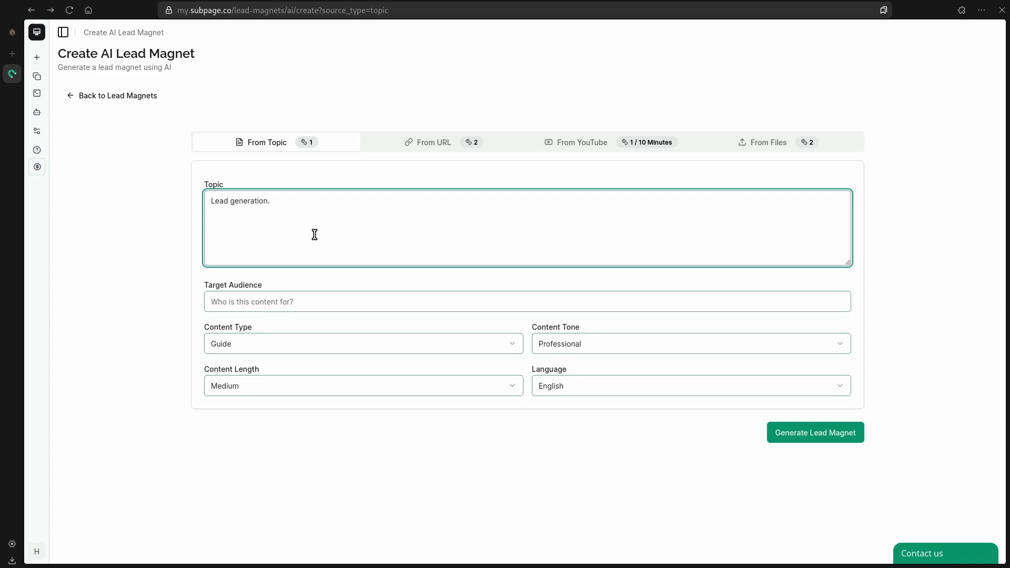
left_click(237, 208)
Set the target audience to "Content creators on youtube who want to growth their newsletter audience with lead magnets."
key("Tab")
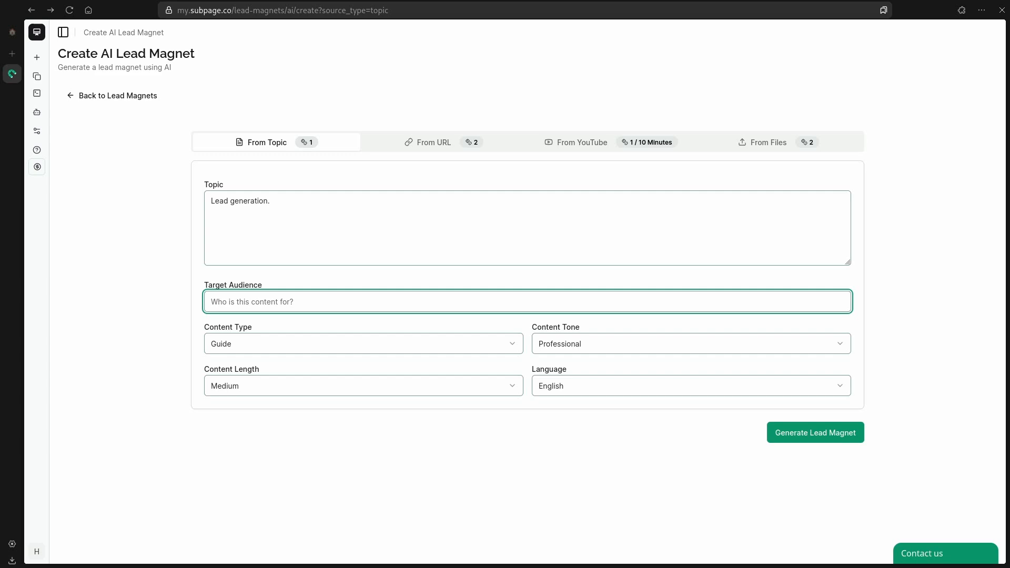
type("Content creators on youtube who want to growth their newsle")
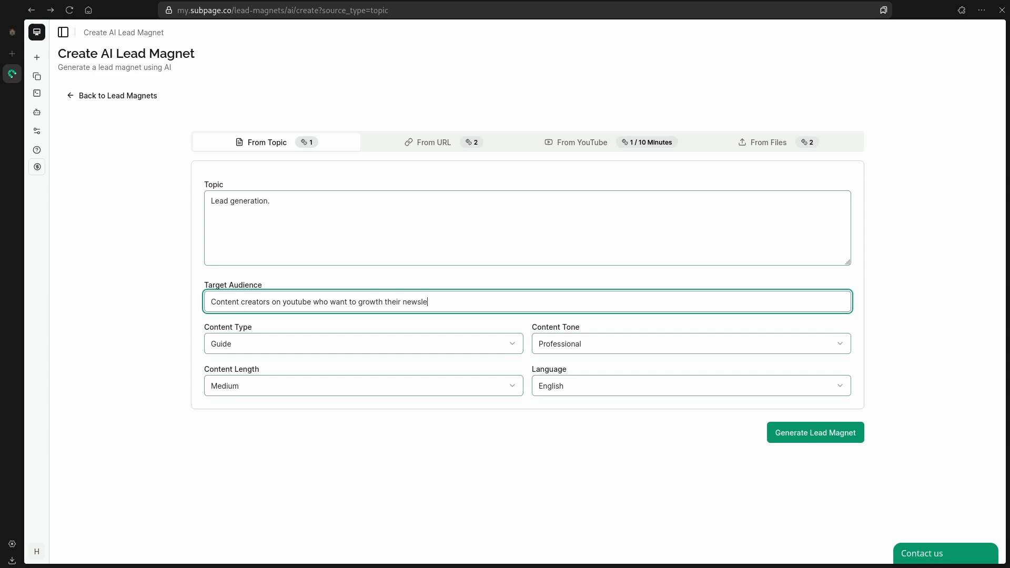
type("tter audience with lead magnets.")
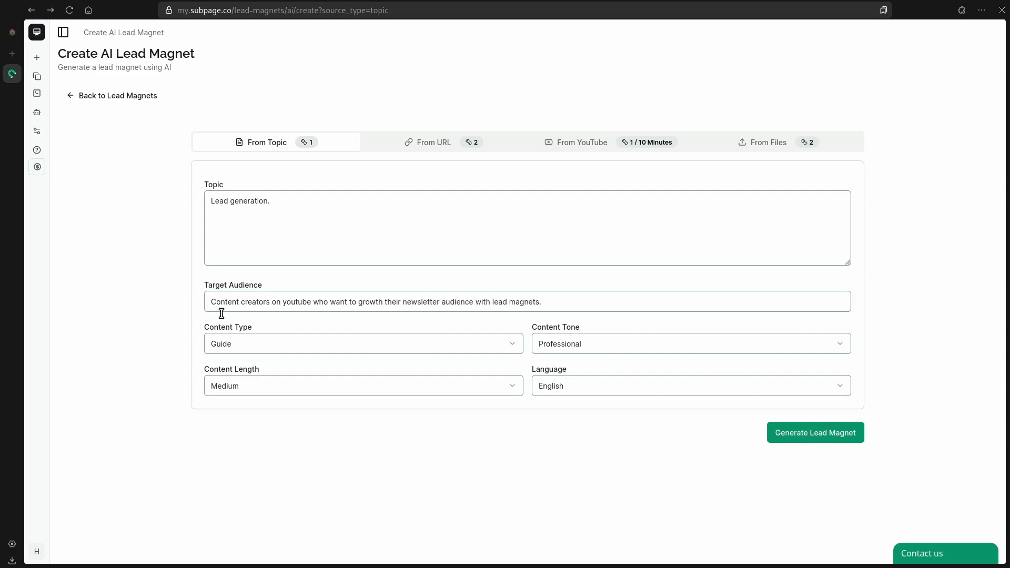
left_click(220, 303)
left_click(556, 304)
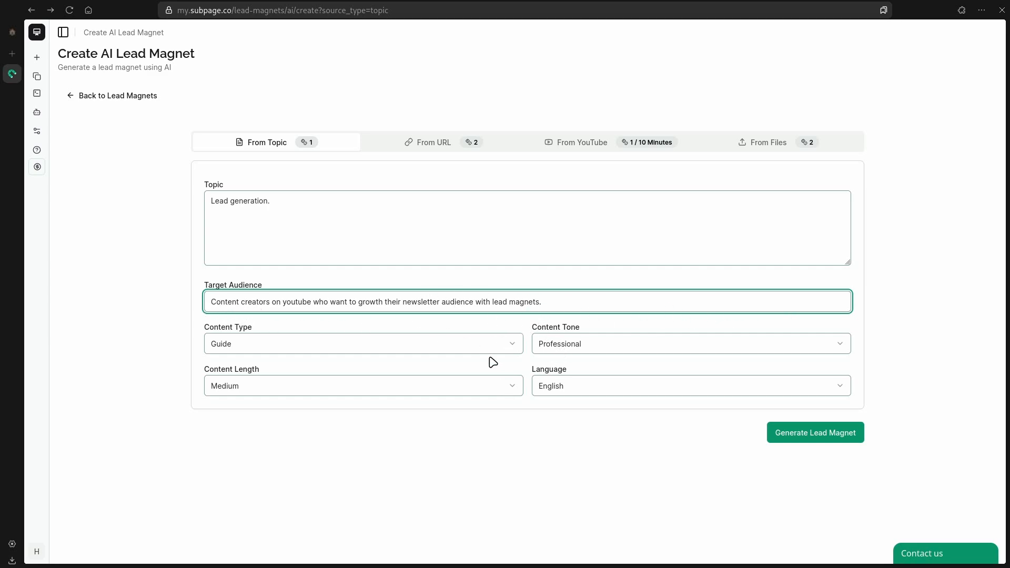
Look through the available content types and set the lead magnet's content type to Framework
left_click(243, 343)
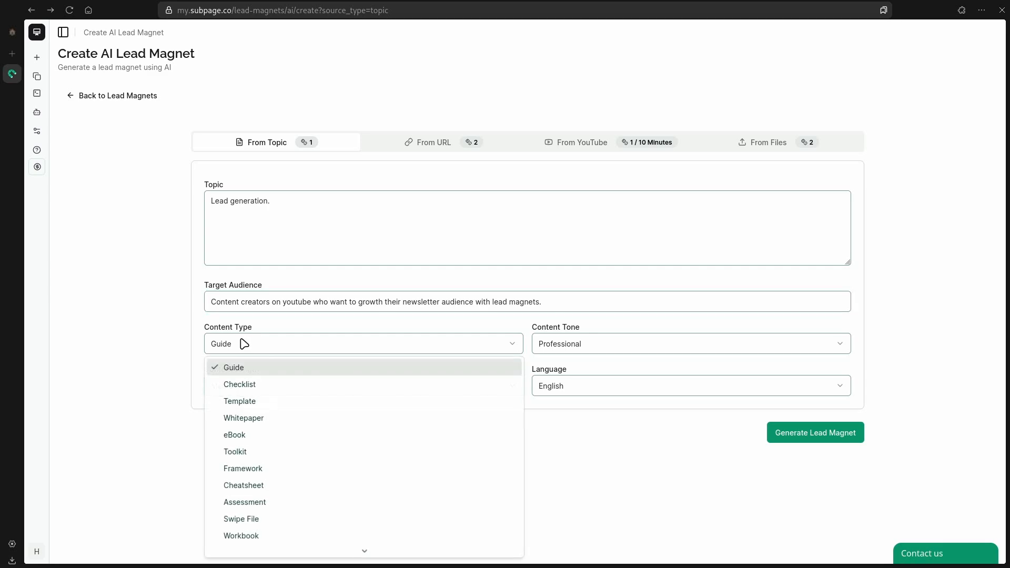
scroll(464, 435, "down", 1)
scroll(372, 392, "up", 1)
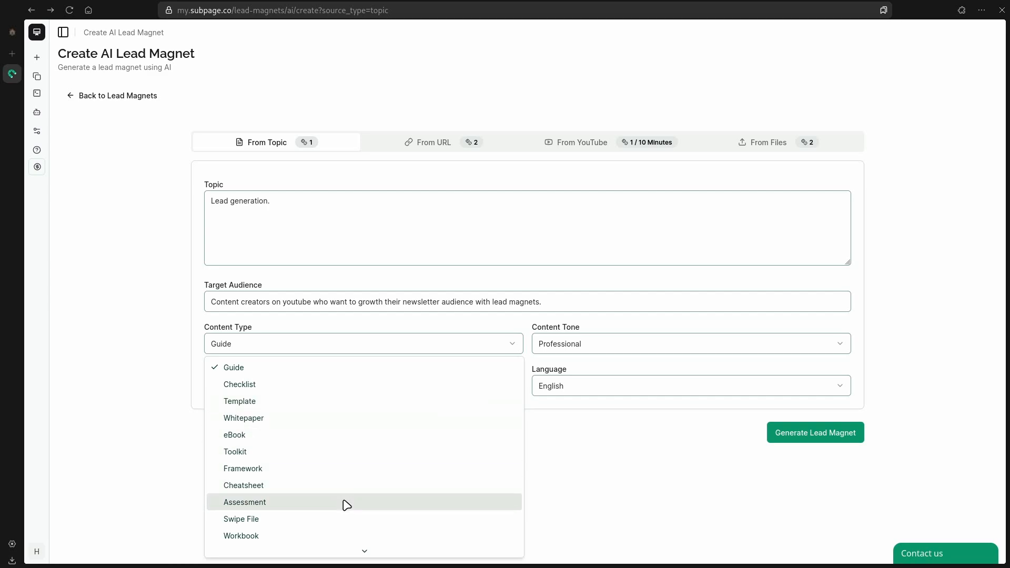
scroll(350, 513, "down", 2)
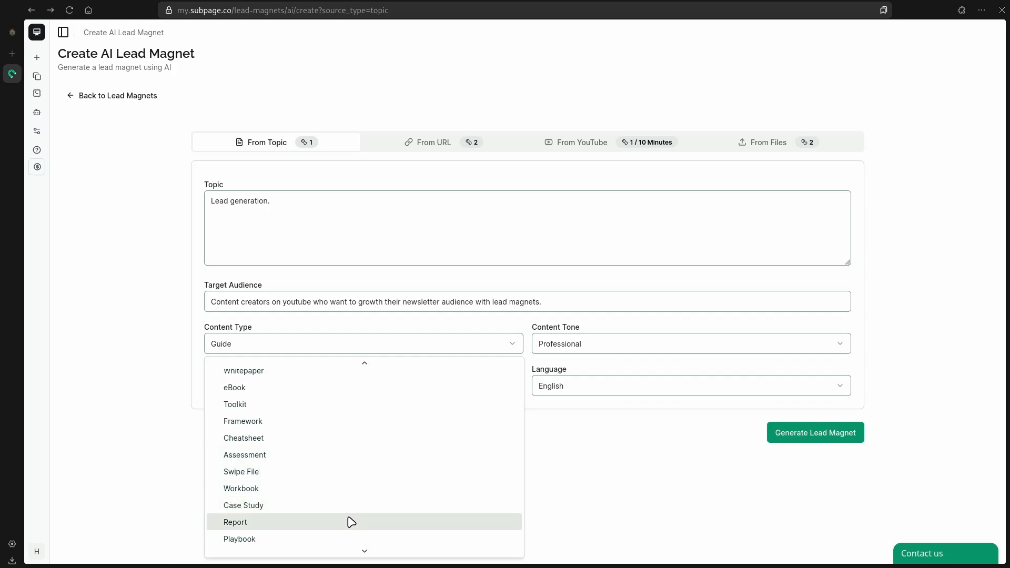
scroll(348, 529, "down", 1)
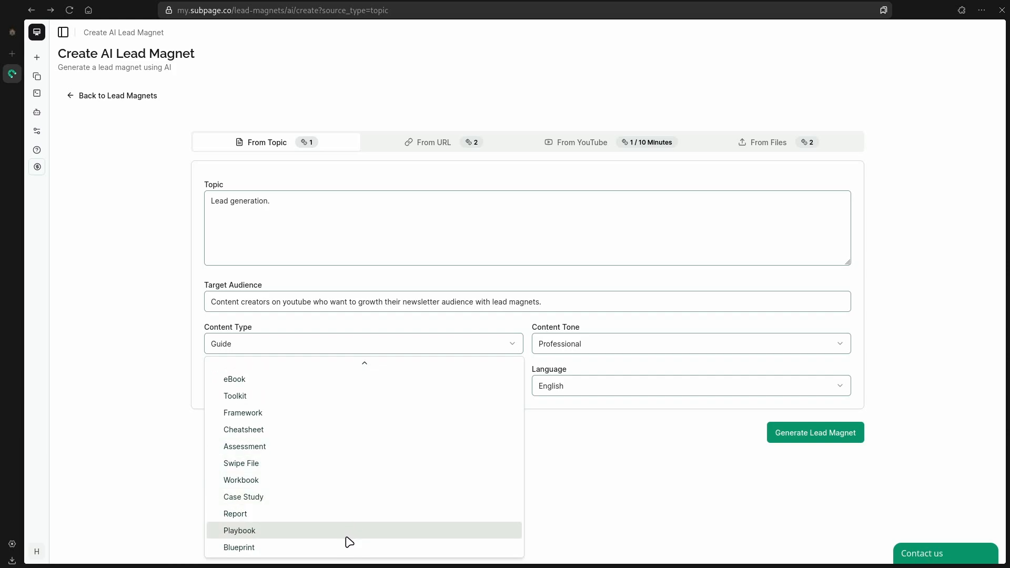
scroll(366, 478, "up", 2)
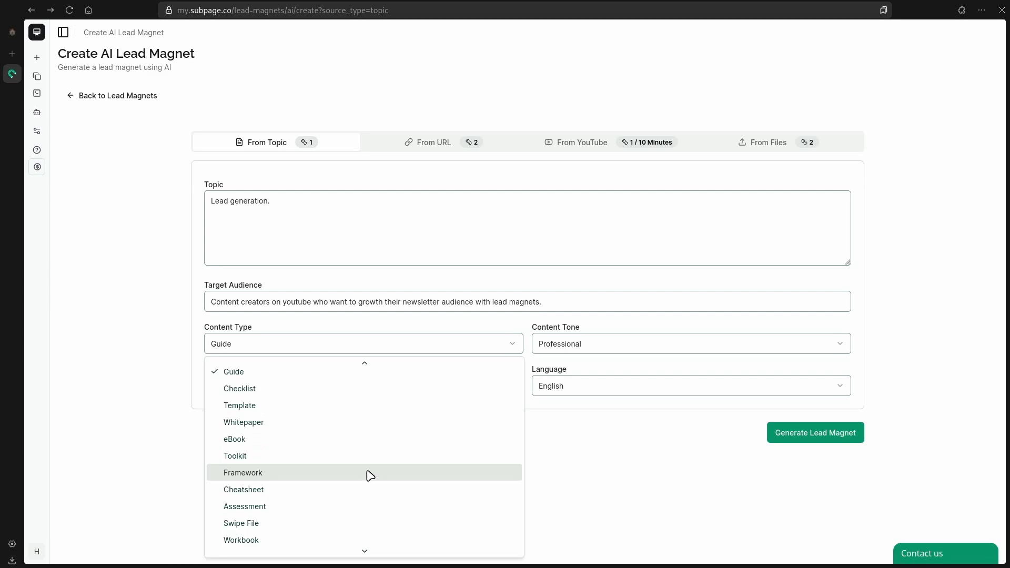
left_click(380, 478)
Set the content length to Medium and the content tone to Educational, and generate the lead magnet
left_click(260, 387)
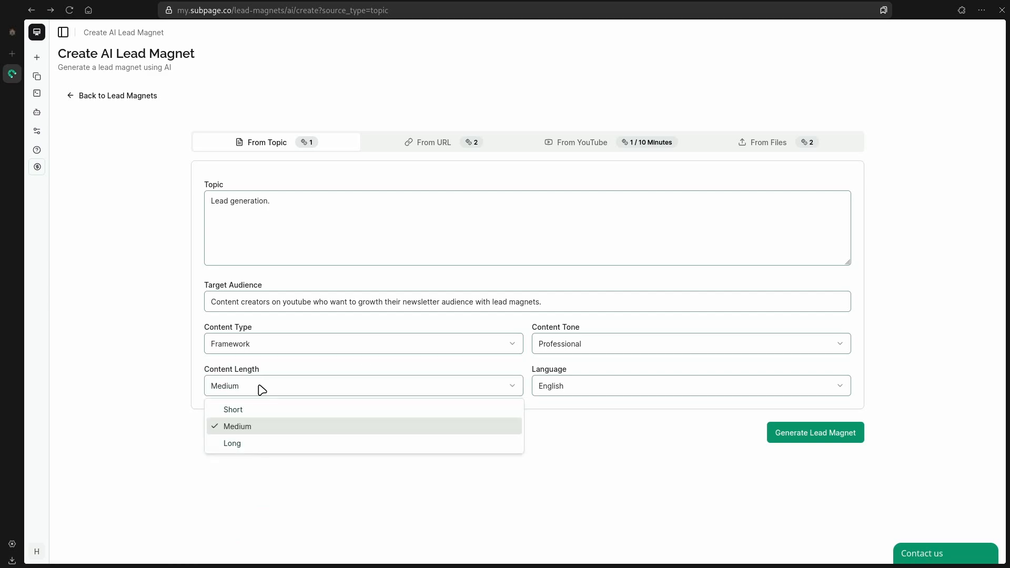
left_click(272, 427)
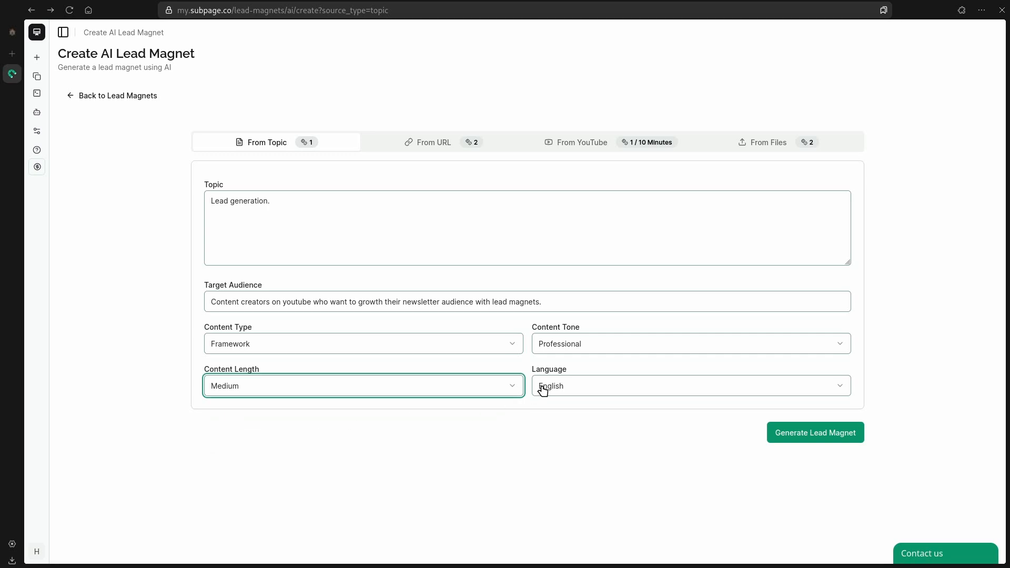
left_click(630, 350)
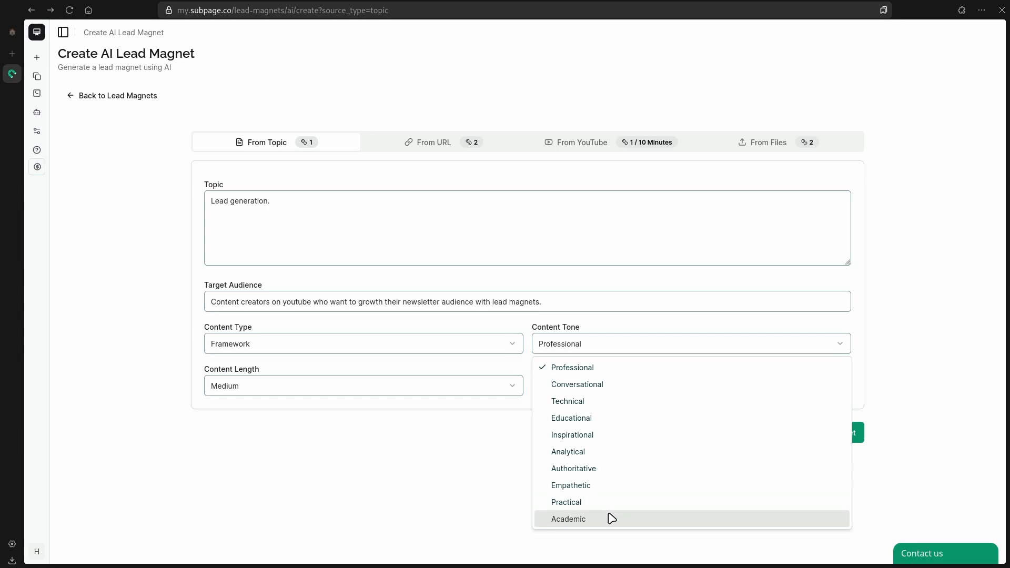
left_click(643, 423)
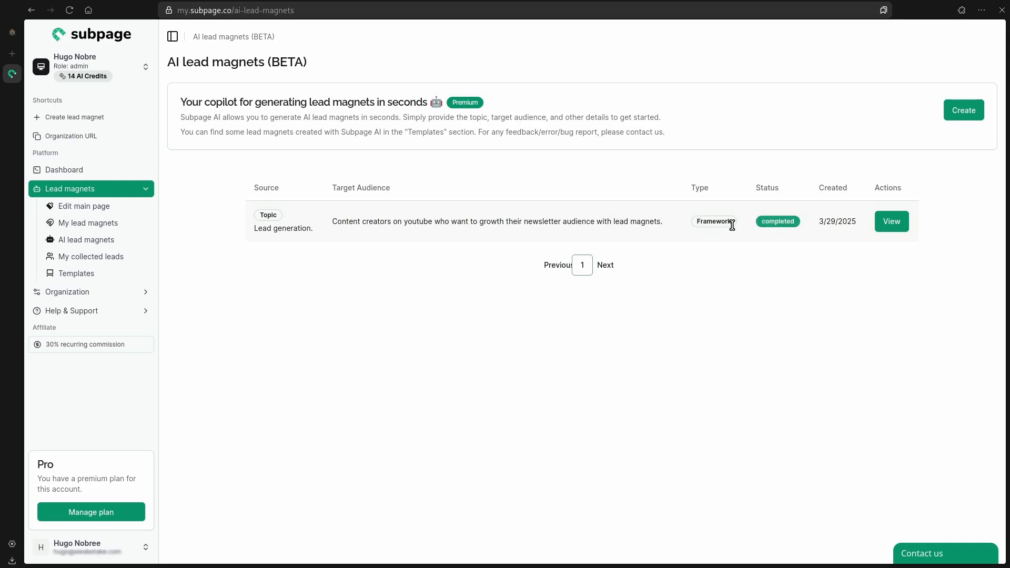
Preview the generated lead magnet and read its Understanding Lead Generation, Lead Generation Strategies, and Tools and Technologies tabs
left_click(898, 227)
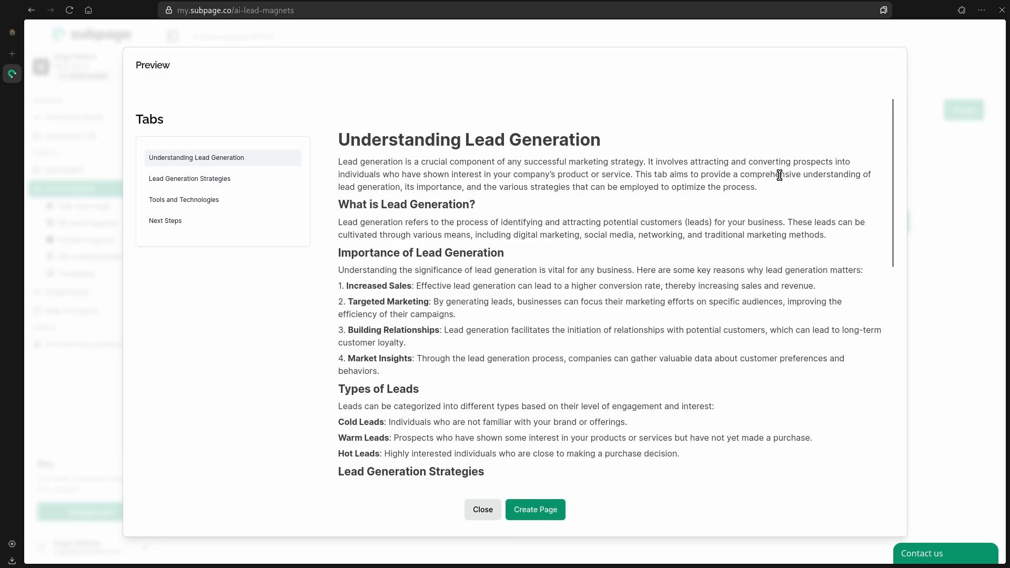
left_click_drag(896, 166, 873, 372)
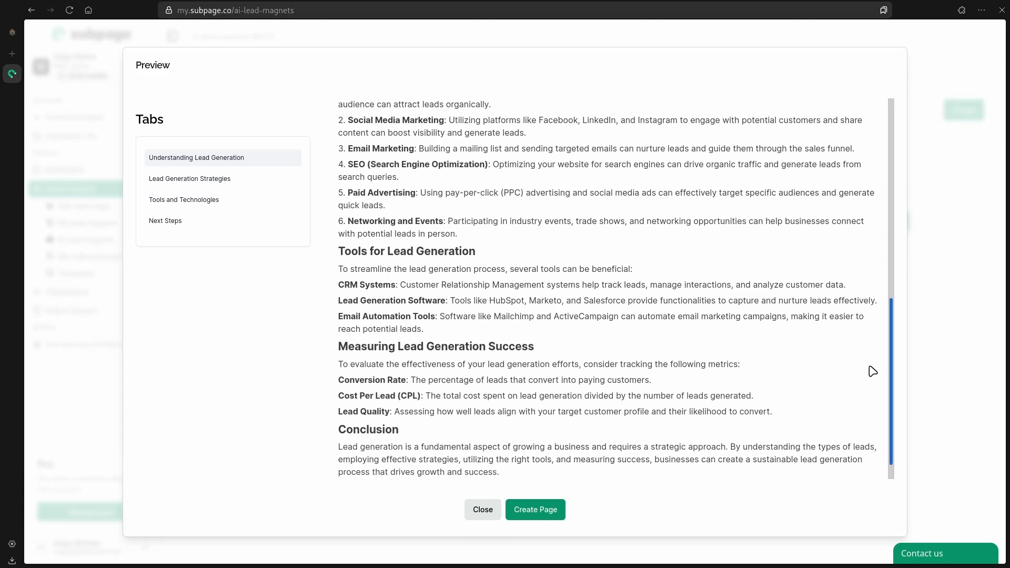
left_click(190, 179)
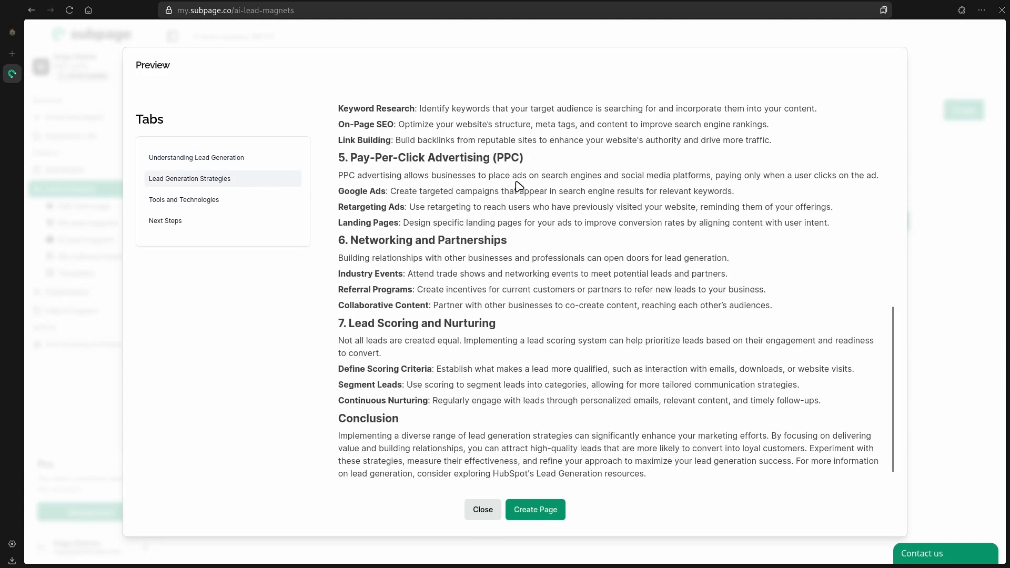
scroll(532, 214, "up", 3)
scroll(580, 225, "up", 5)
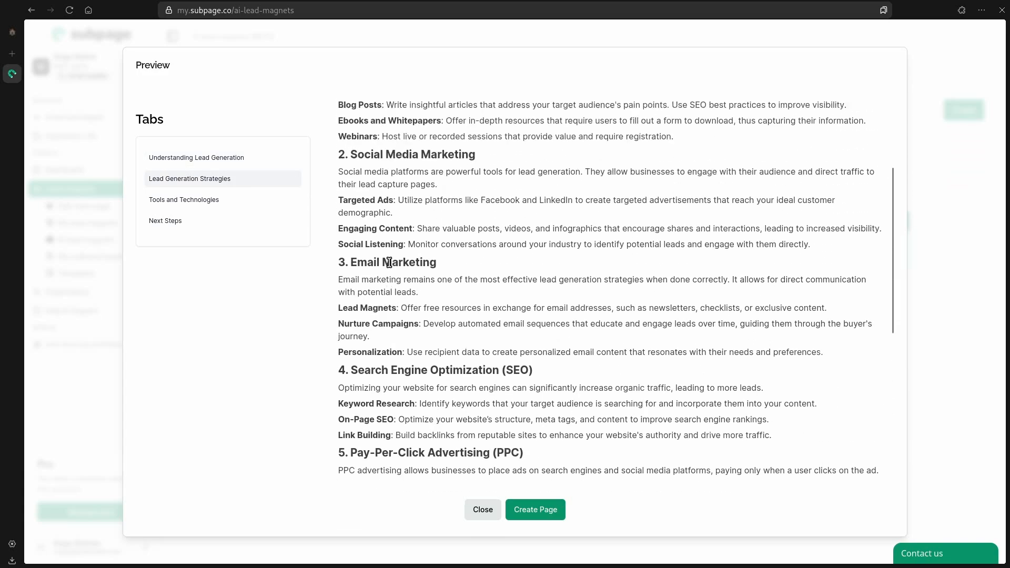
scroll(662, 230, "down", 4)
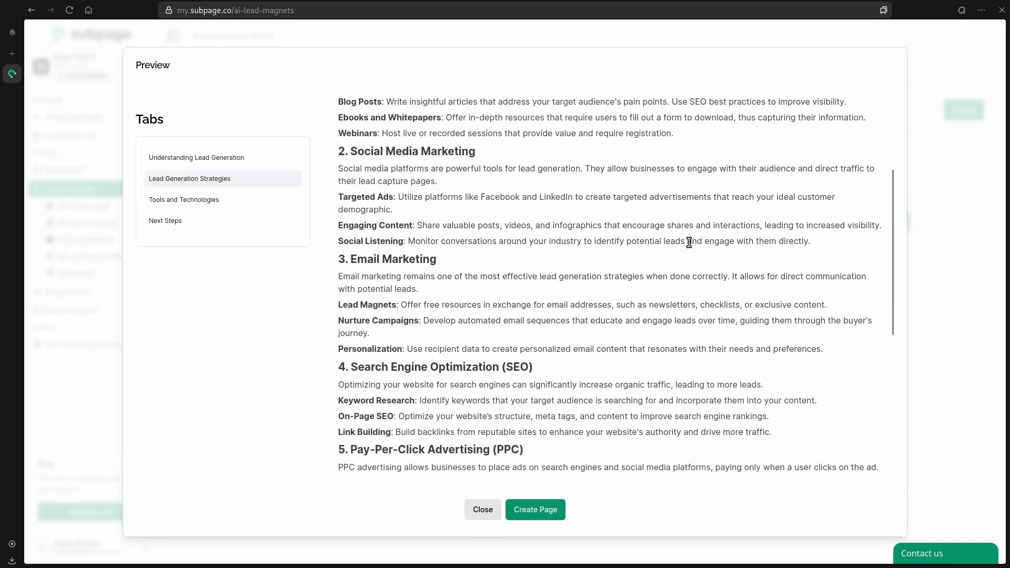
scroll(695, 241, "down", 5)
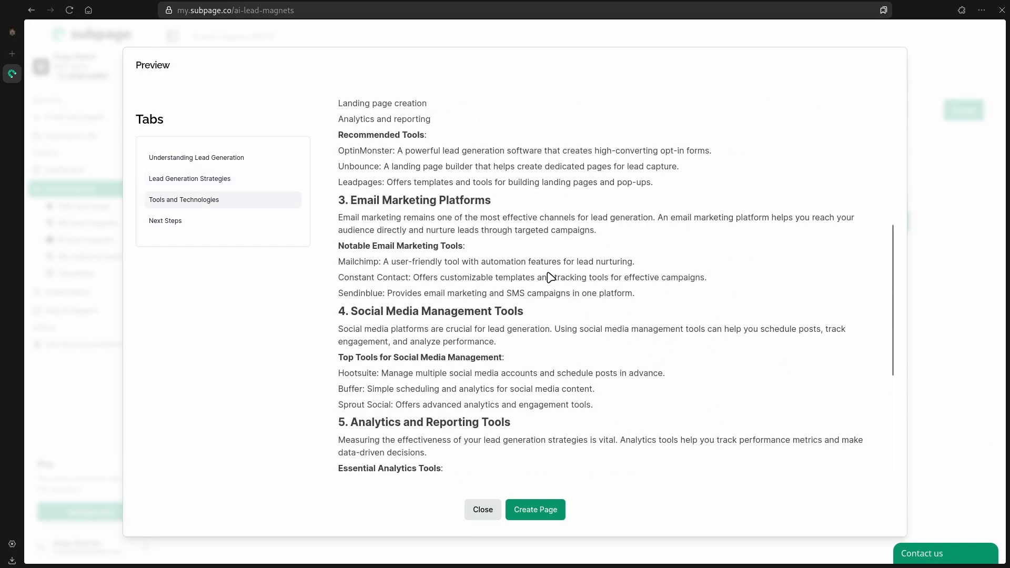
scroll(549, 269, "up", 5)
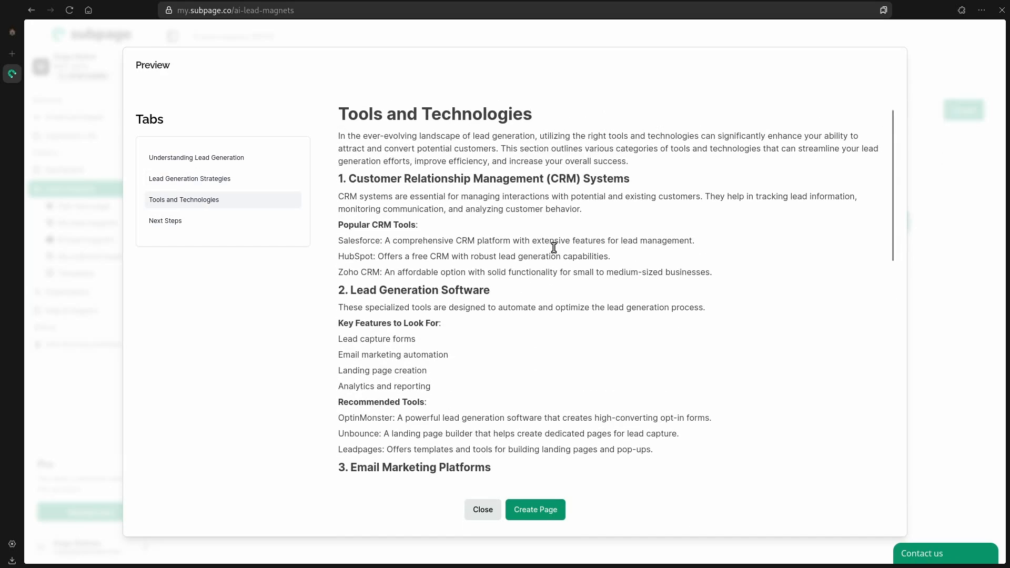
scroll(702, 242, "down", 2)
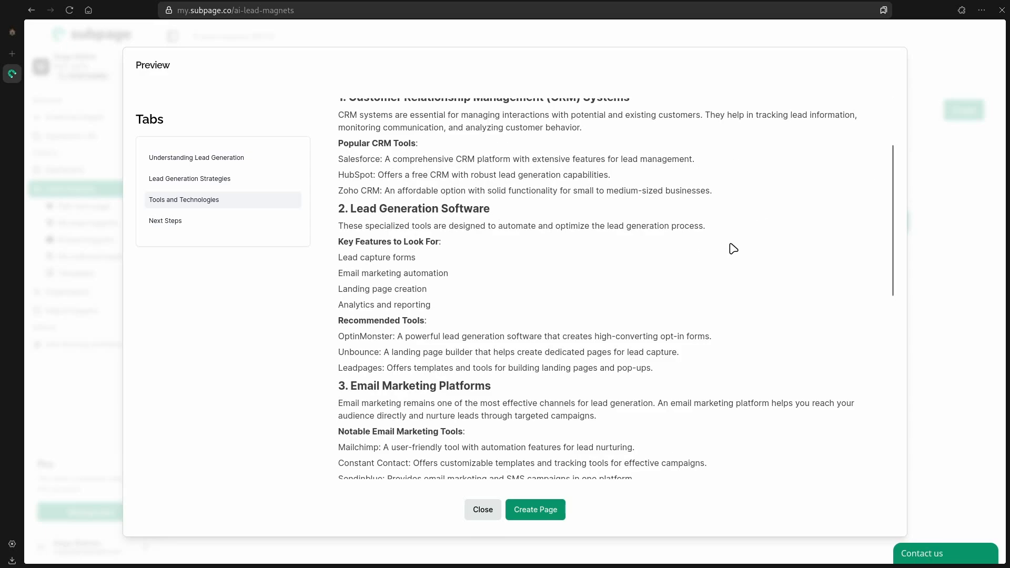
scroll(733, 248, "down", 8)
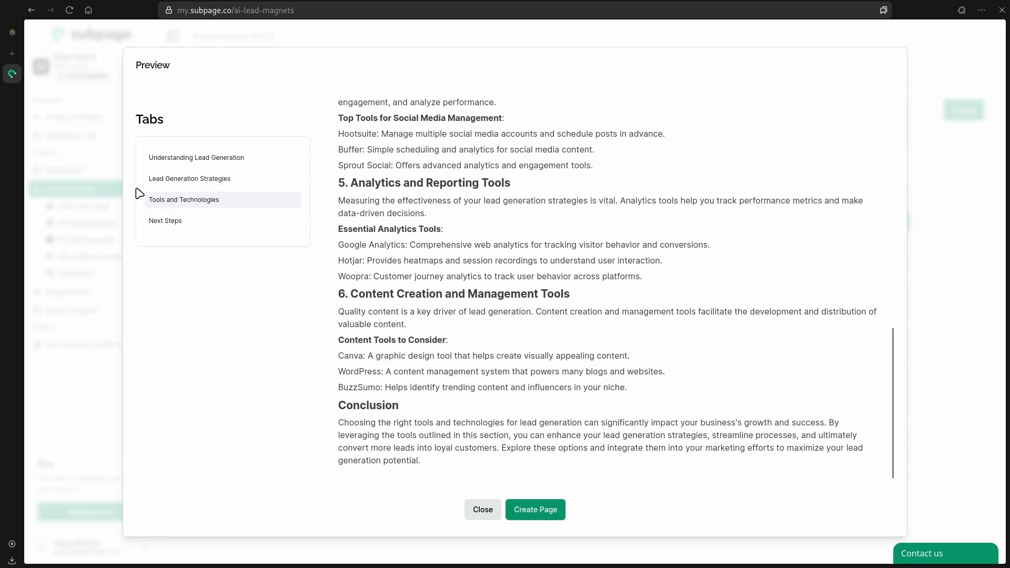
Read the preview's Next Steps tab from its heading down to the conclusion
left_click(165, 220)
scroll(446, 231, "up", 15)
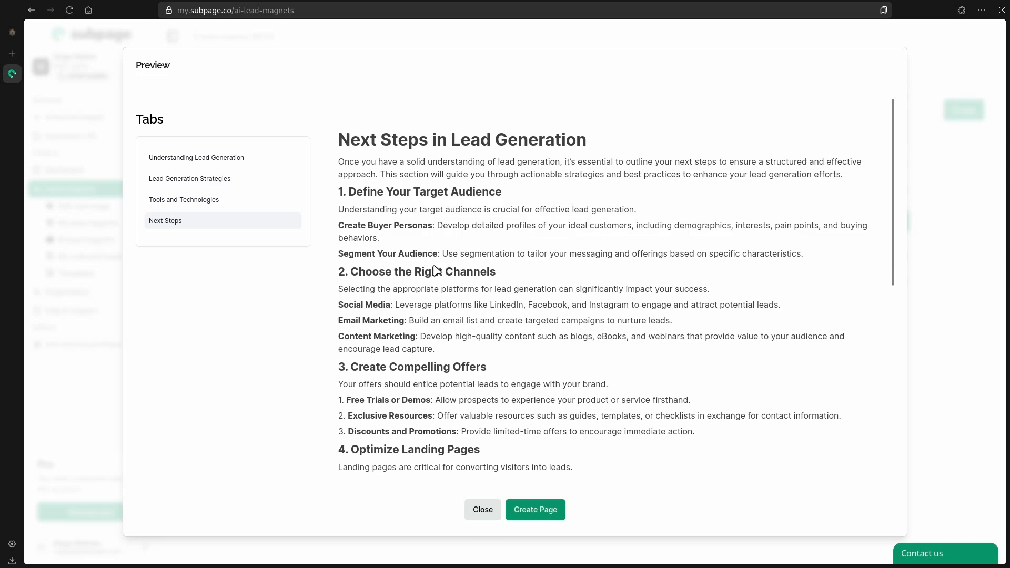
scroll(554, 298, "down", 1)
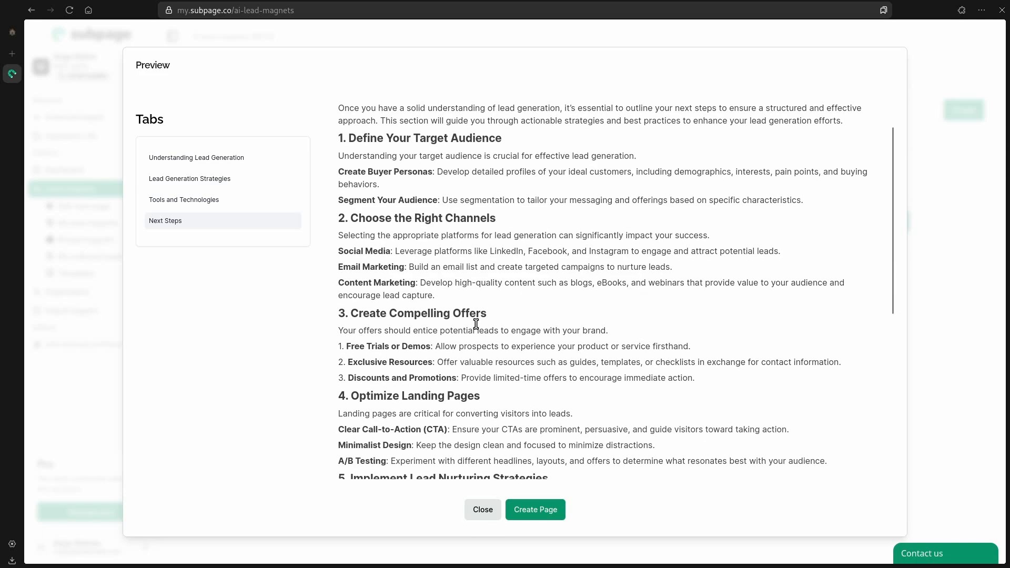
scroll(526, 331, "down", 1)
scroll(456, 337, "down", 2)
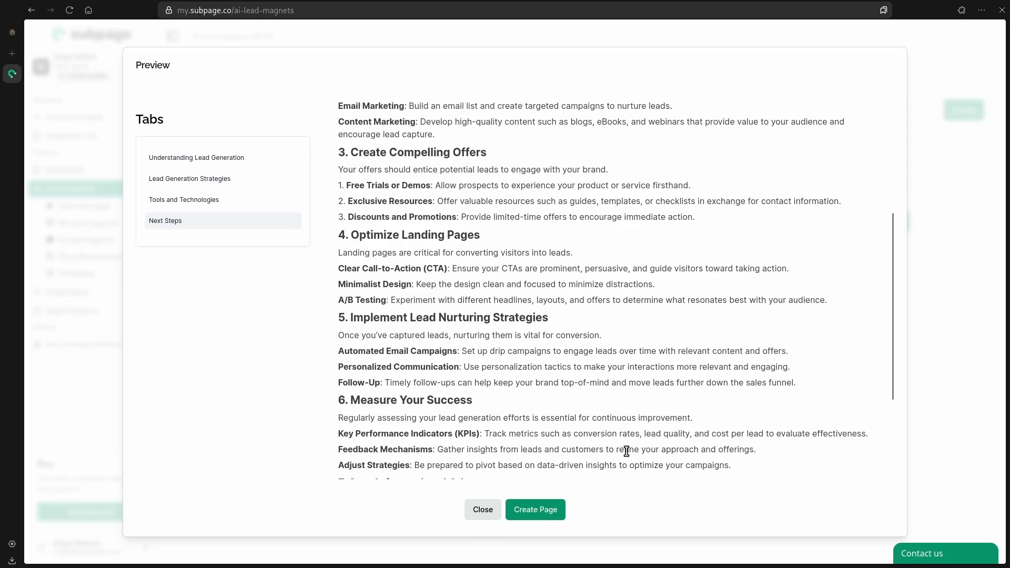
scroll(581, 482, "down", 1)
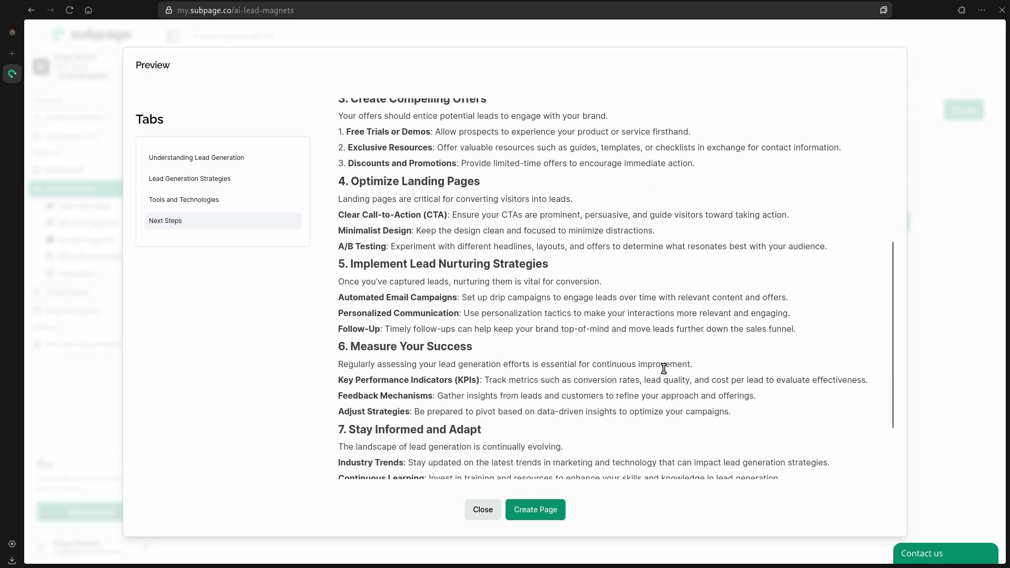
scroll(599, 368, "down", 2)
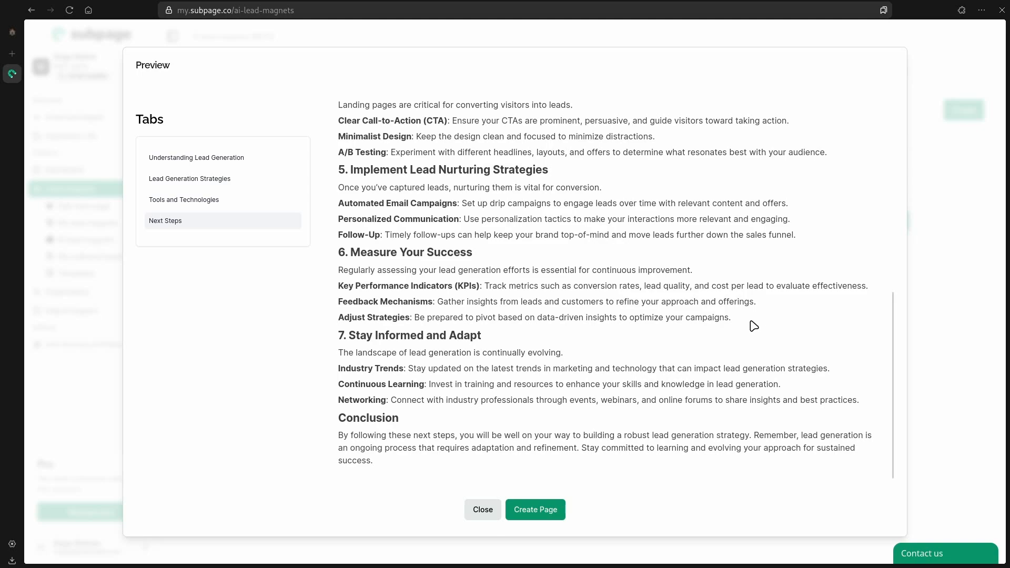
Create a page from the generated lead magnet and look through its first tab in the content editor
left_click(544, 515)
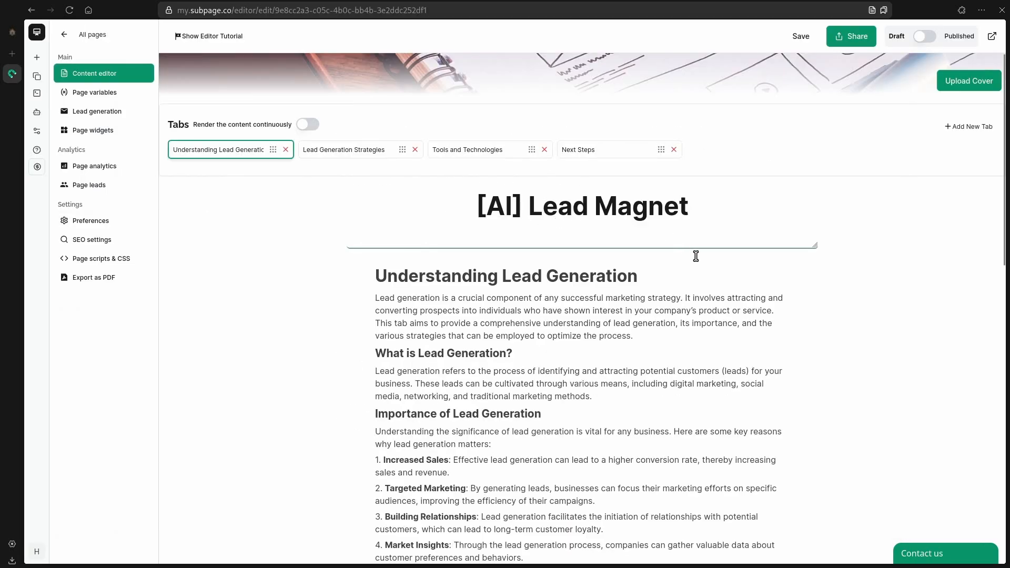
scroll(695, 254, "down", 7)
scroll(966, 225, "down", 6)
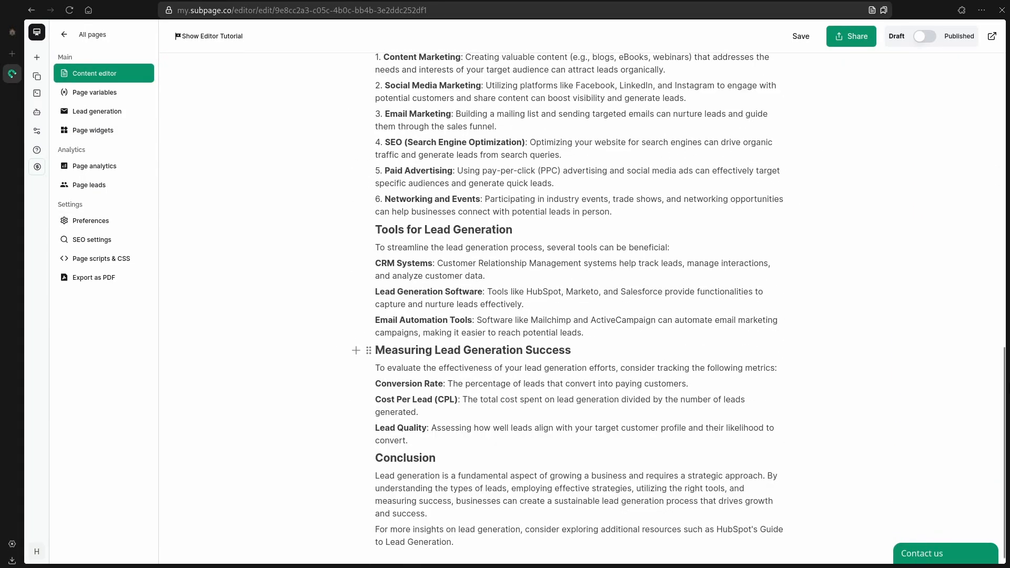
Replace the page title with "Lead Gen For Content Creators" and save the page
scroll(965, 396, "up", 13)
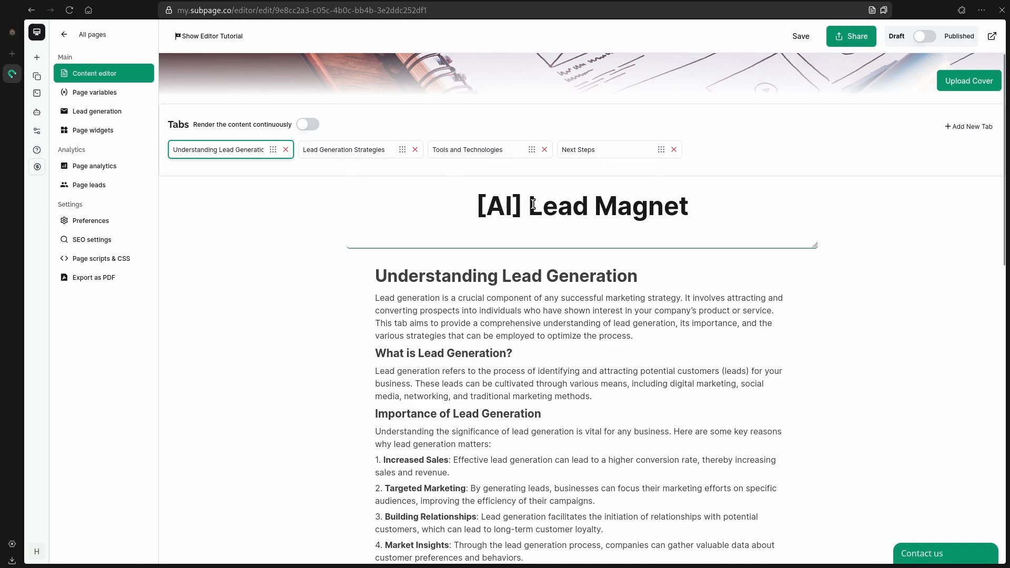
left_click_drag(526, 204, 495, 207)
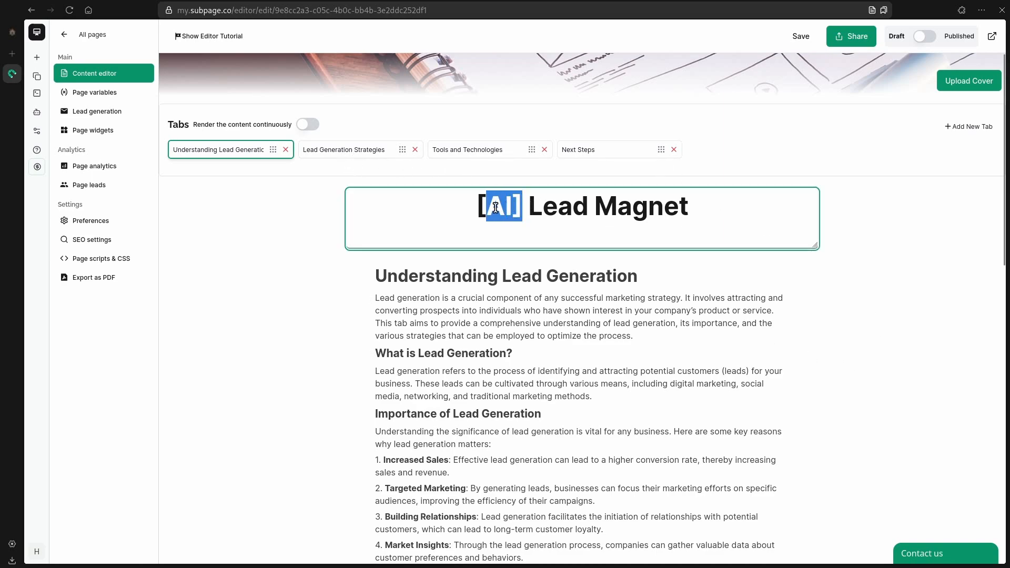
triple_click(558, 226)
type("Lead G")
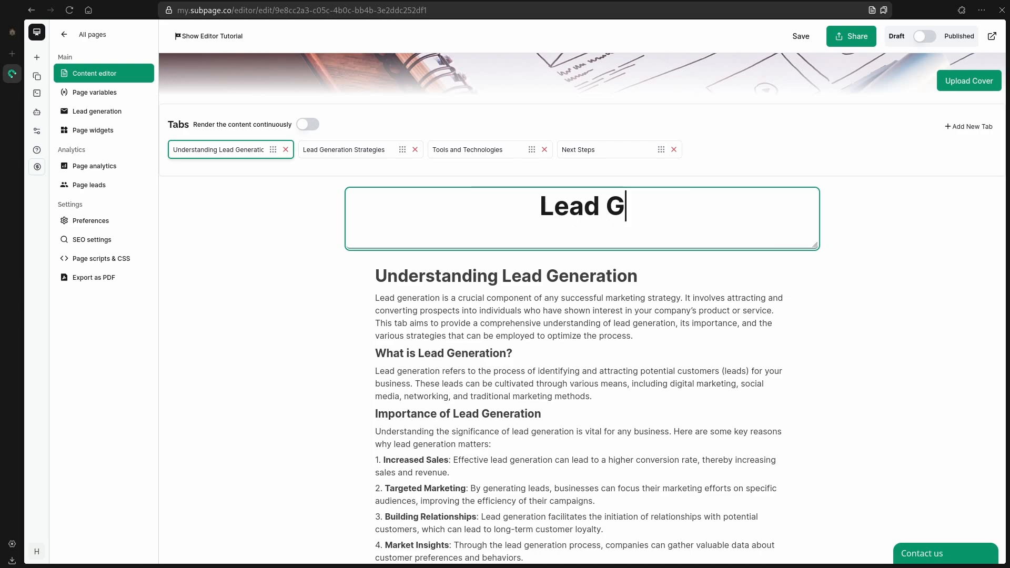
type("en For Content Creators")
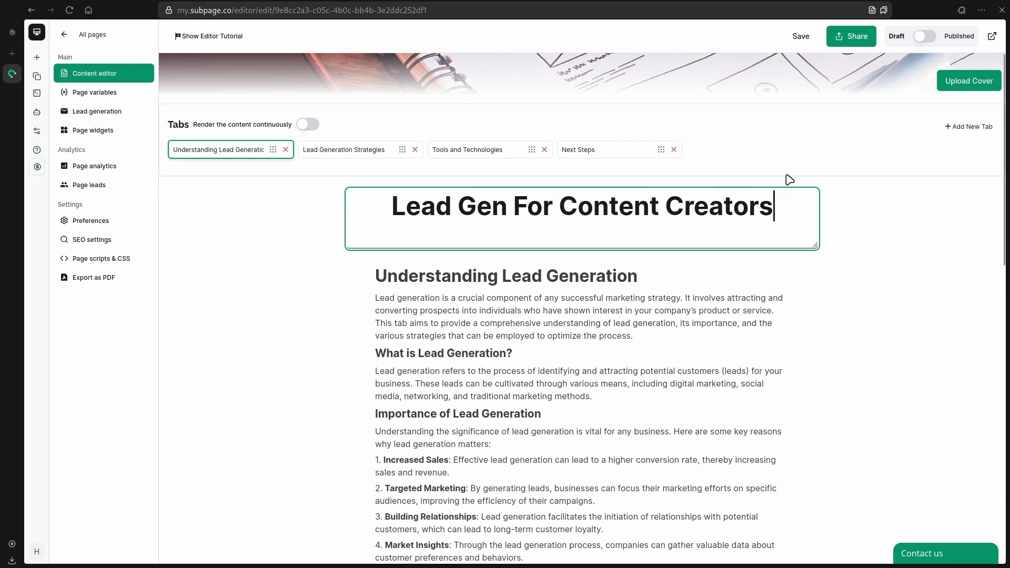
key("ctrl+s")
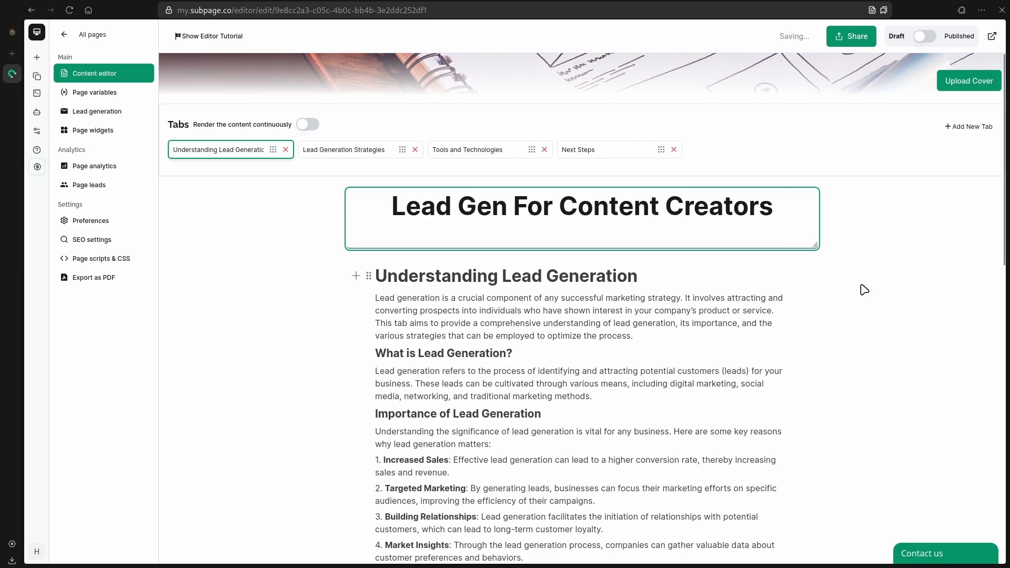
left_click(921, 264)
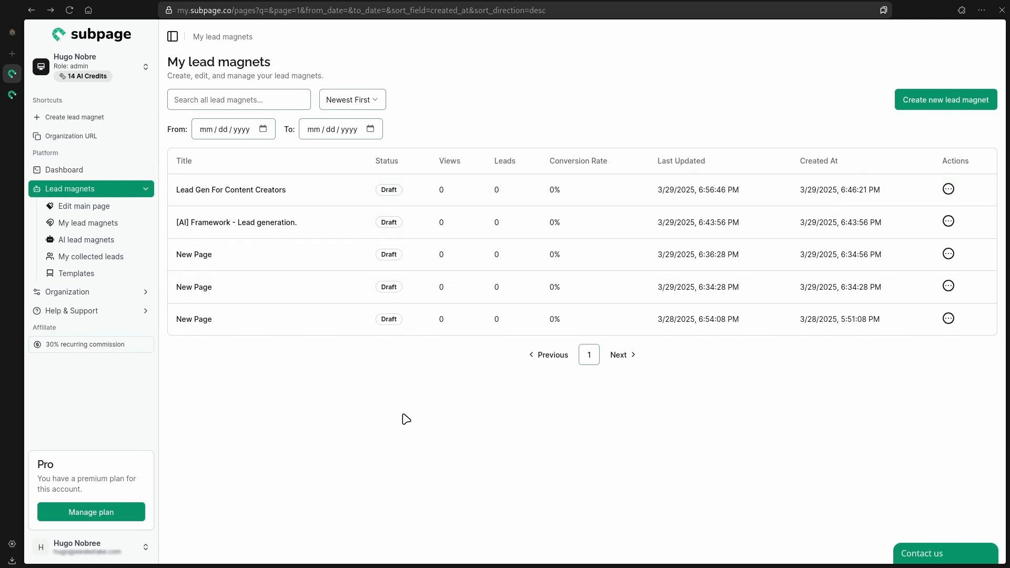
Browse the lead magnet templates, check the template type filter options, and go to page 3 of the list
left_click(100, 278)
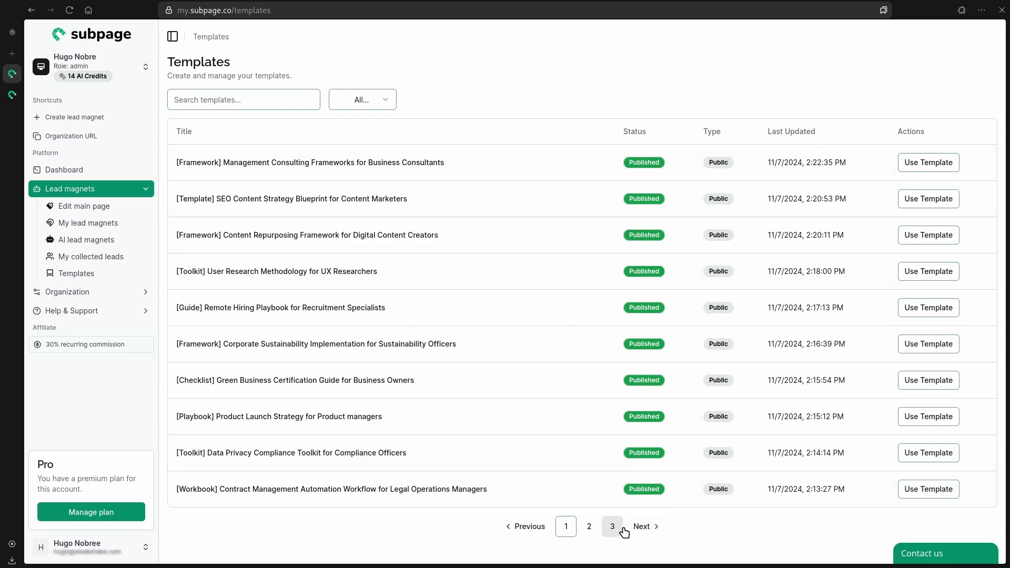
left_click(268, 101)
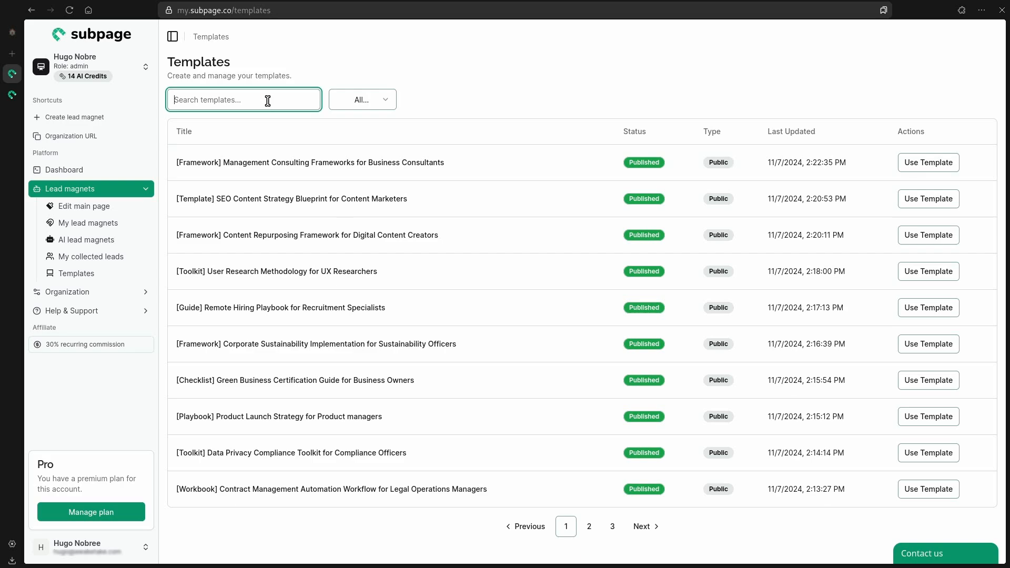
left_click(342, 105)
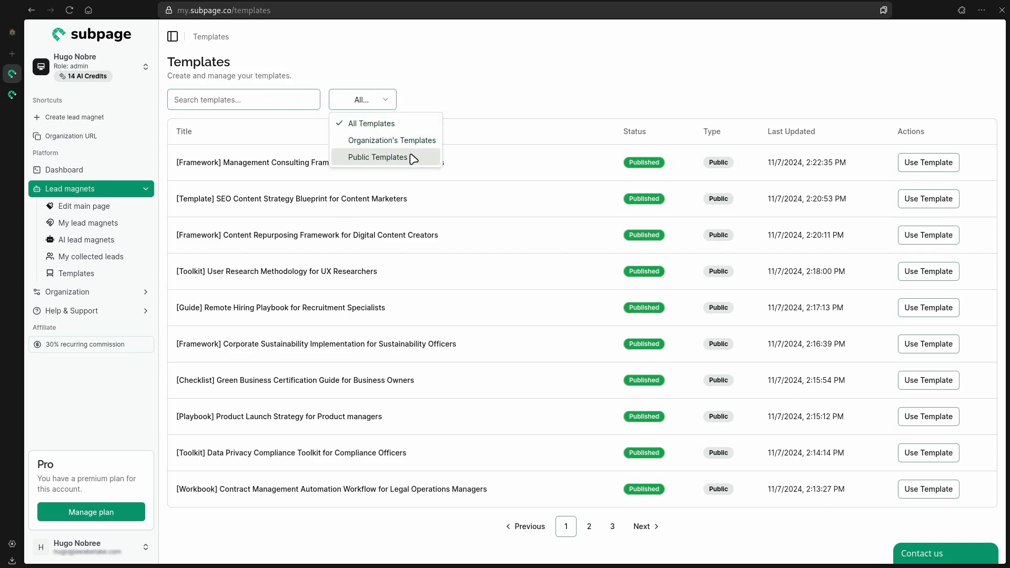
left_click(517, 81)
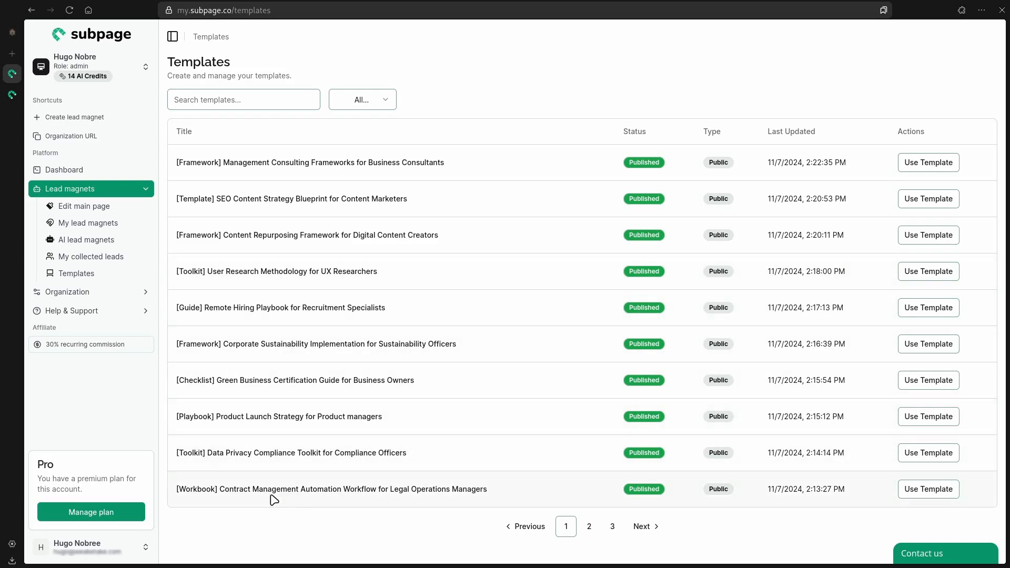
left_click(612, 526)
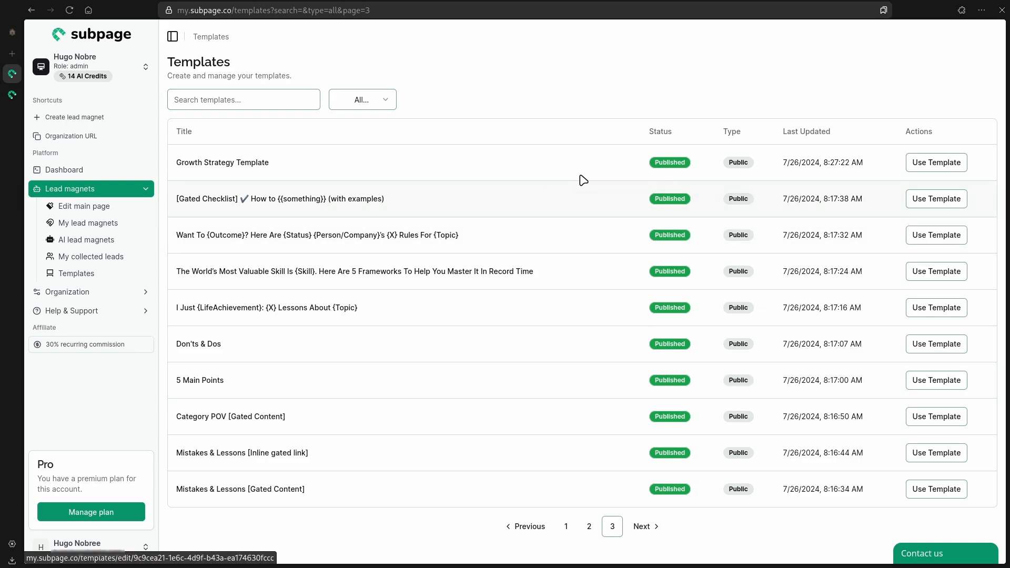
Open the "Want To {Outcome}?" rules template, read through its placeholder content, and return to the template list
left_click(409, 240)
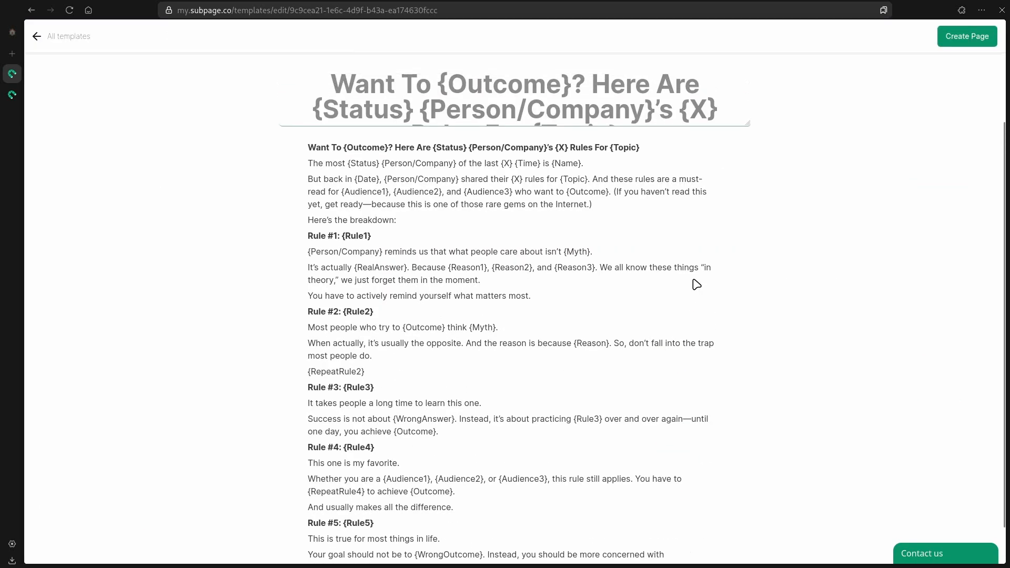
scroll(595, 305, "down", 1)
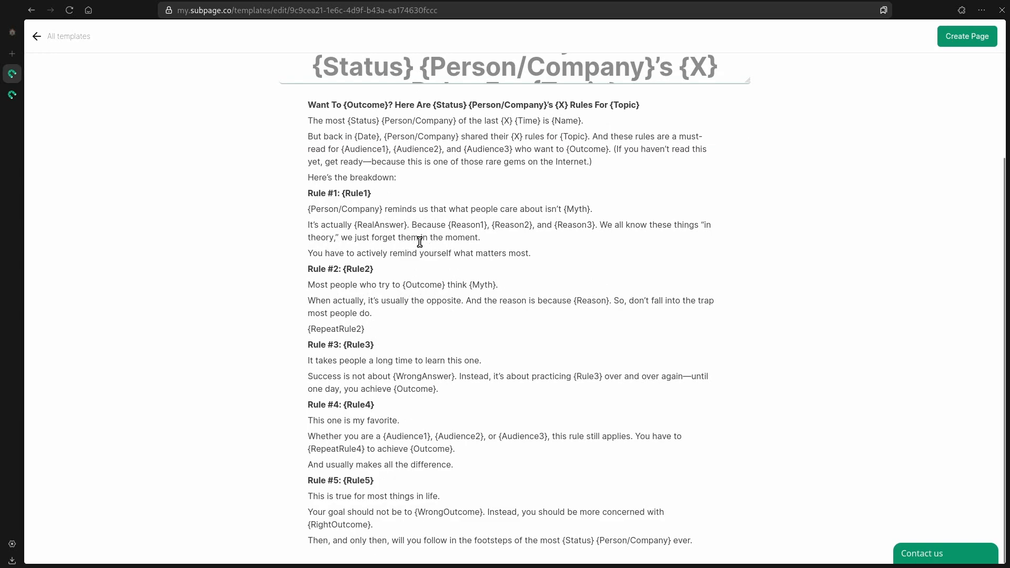
left_click_drag(355, 230, 418, 235)
left_click(450, 231)
scroll(662, 275, "up", 1)
scroll(661, 274, "up", 1)
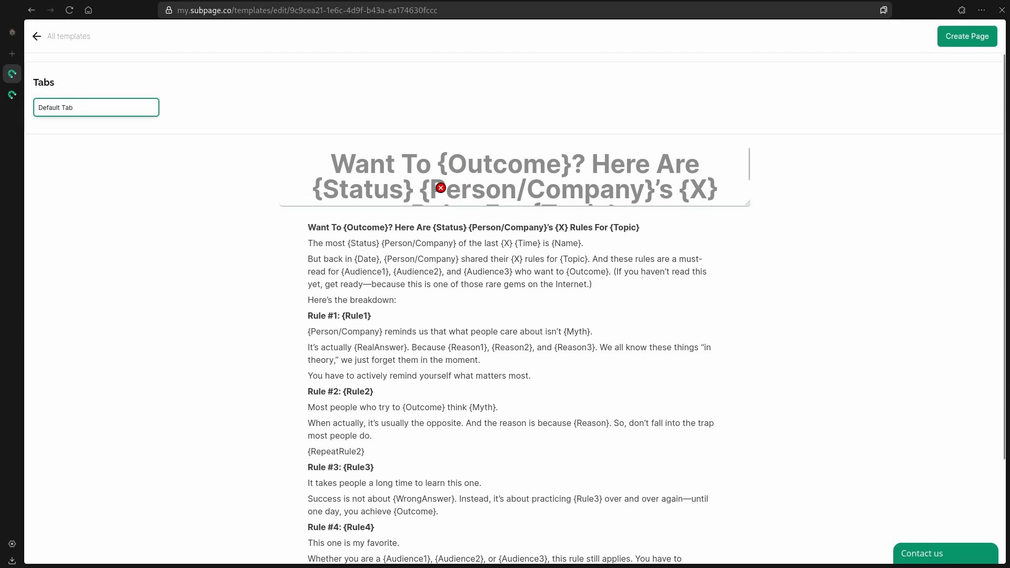
scroll(702, 166, "down", 1)
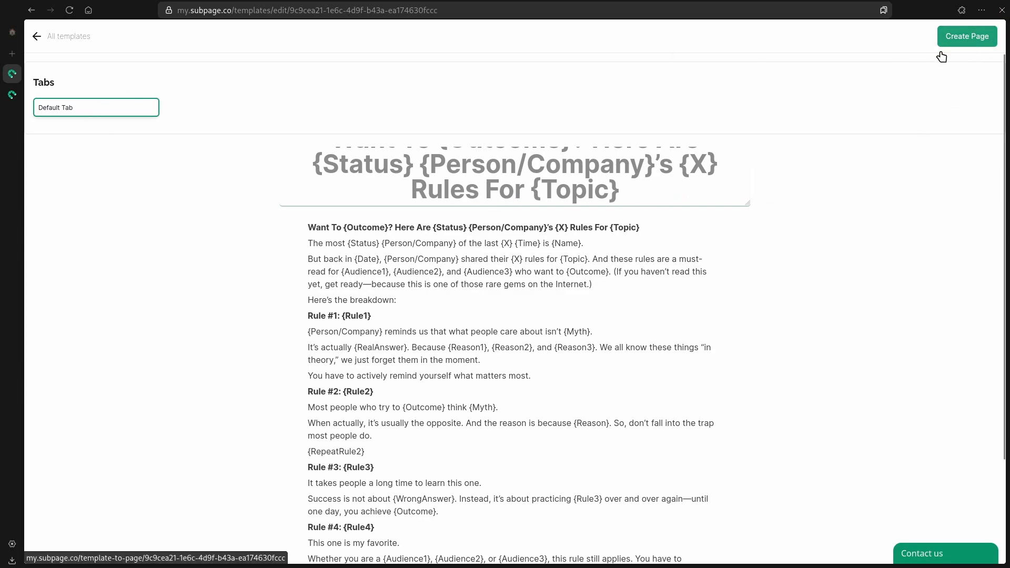
left_click(37, 36)
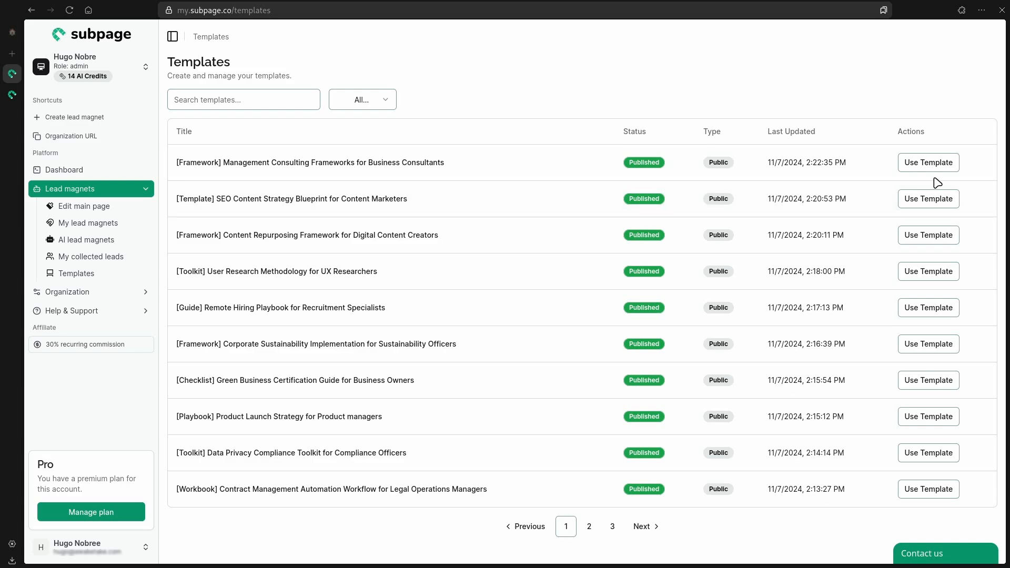
View the collected leads and check the sort options available for the list
left_click(124, 259)
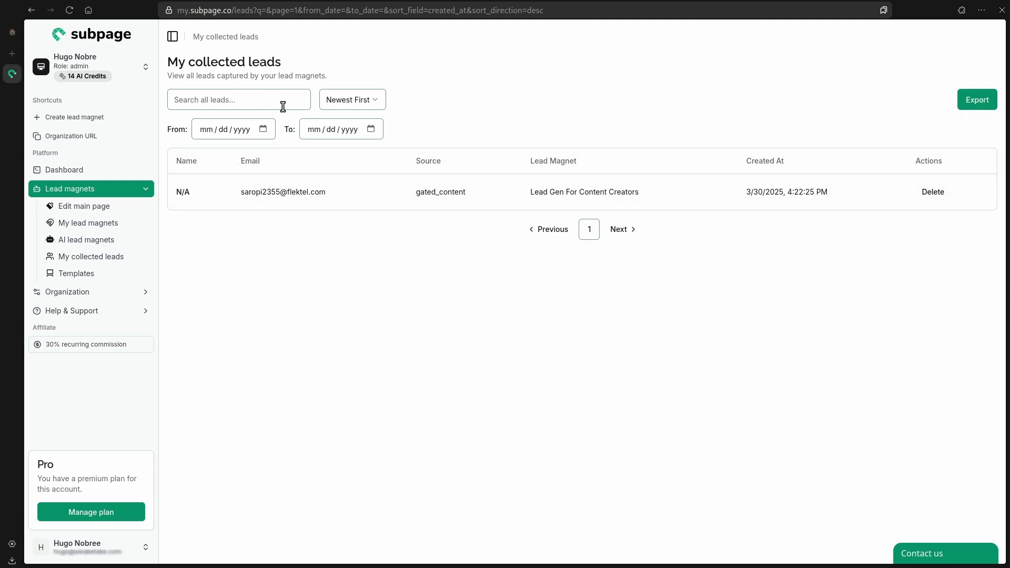
left_click(369, 100)
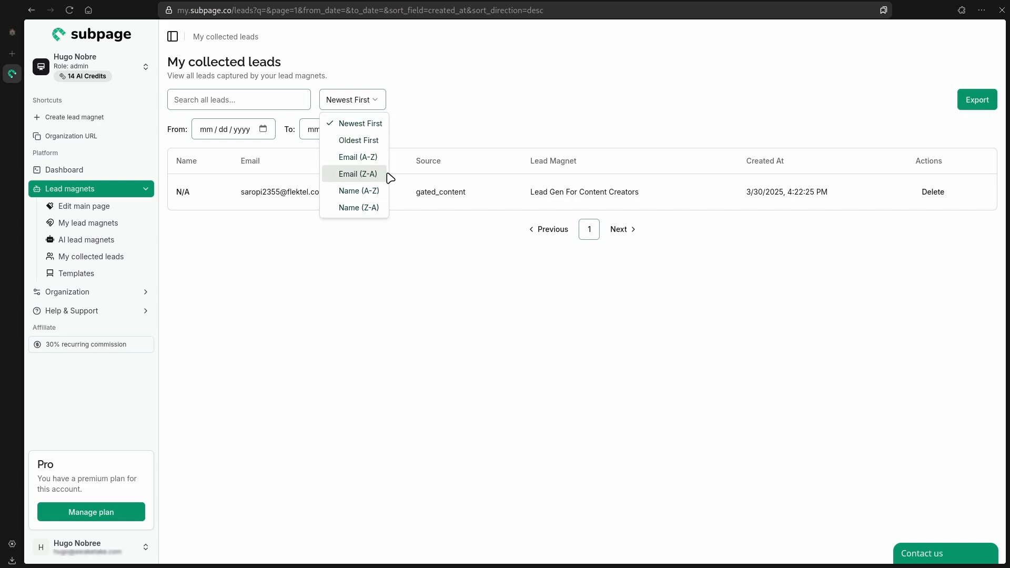
key("Escape")
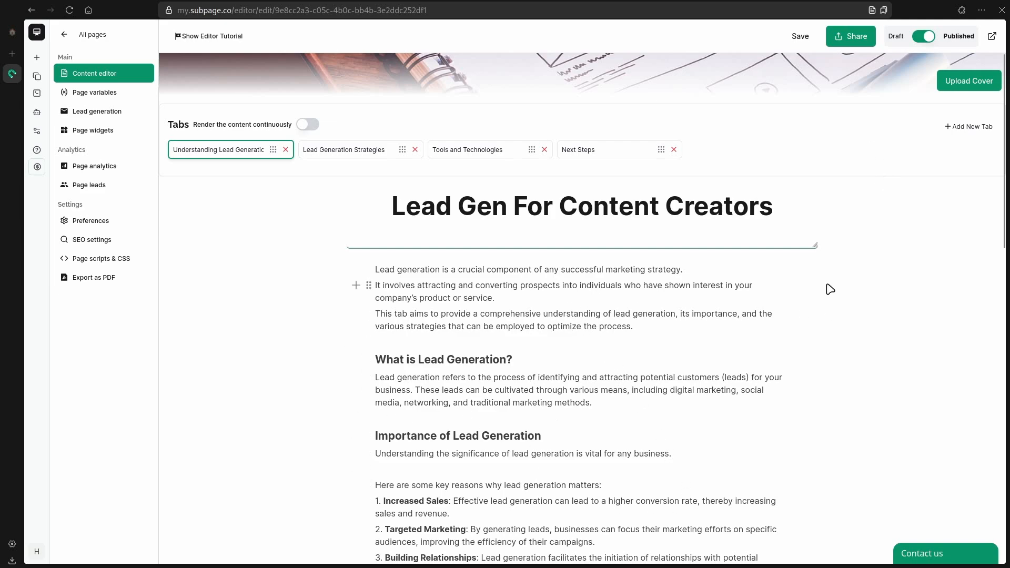
Save the Lead Gen For Content Creators page and review its publishing state and share link
key("ctrl+s")
left_click(865, 47)
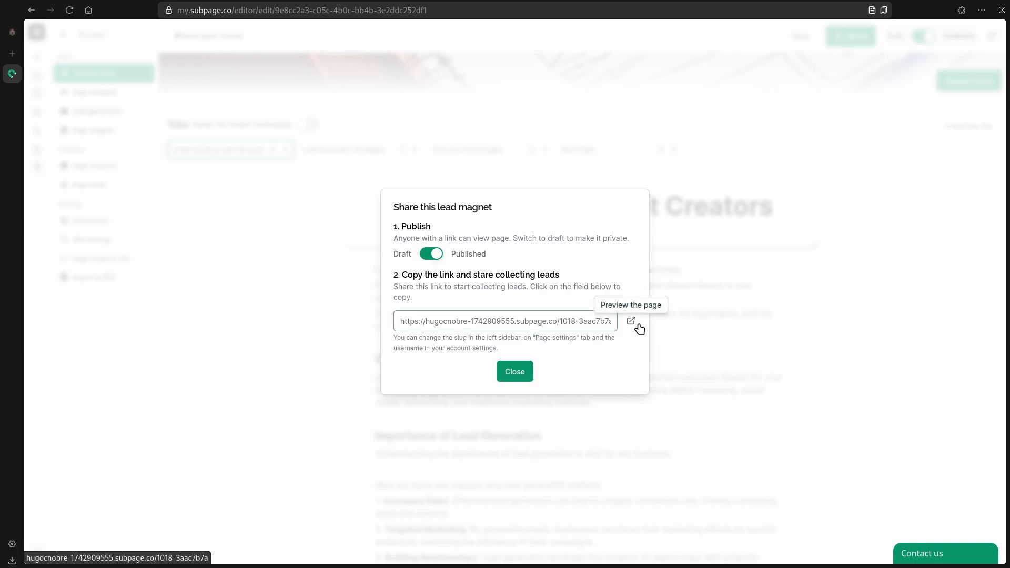
left_click(515, 372)
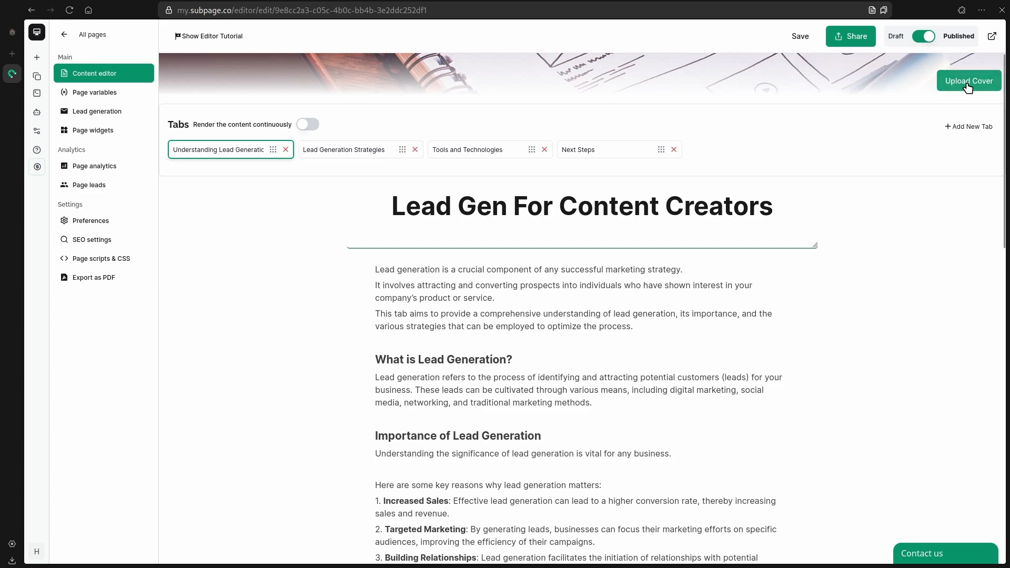
key("ctrl+s")
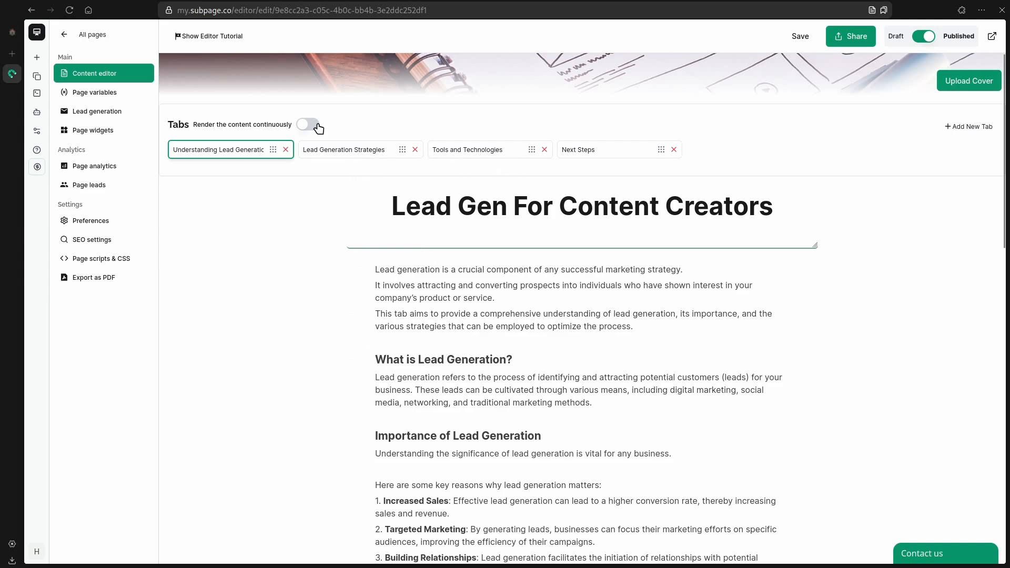
Insert an empty block above the "What is Lead Generation?" heading and look at the block types that can be added
scroll(501, 160, "down", 1)
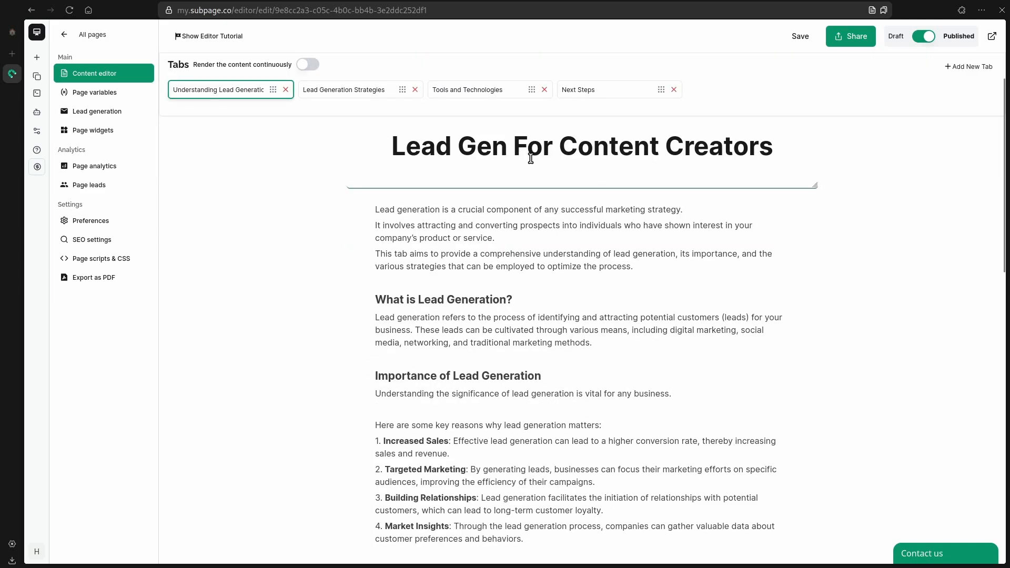
left_click(462, 140)
triple_click(491, 152)
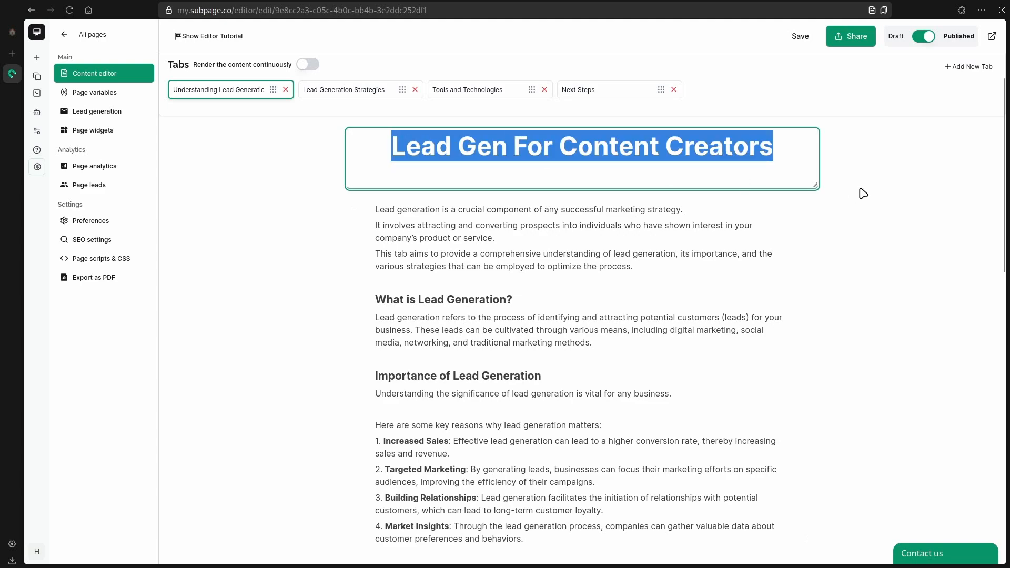
left_click(490, 286)
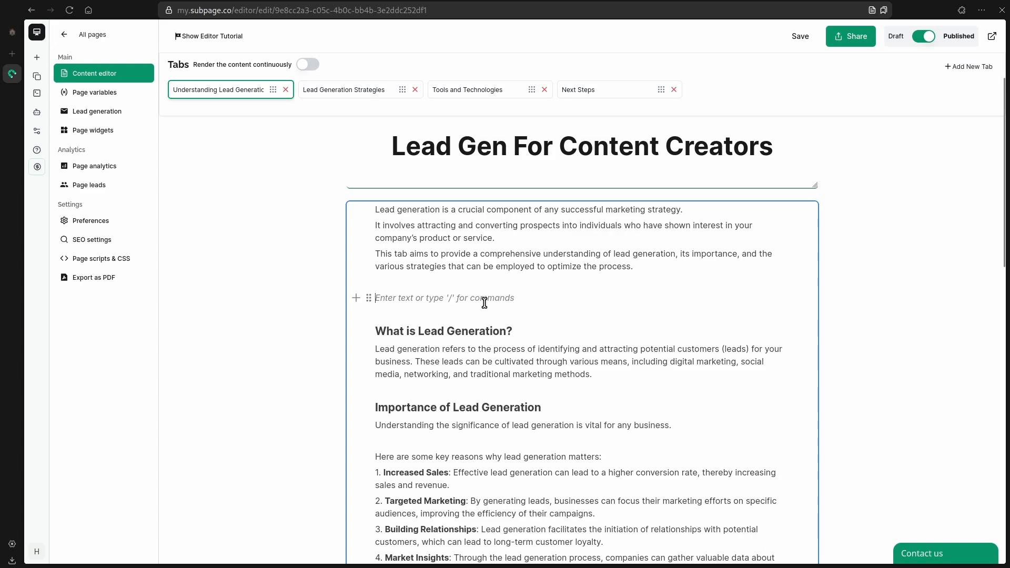
left_click(357, 299)
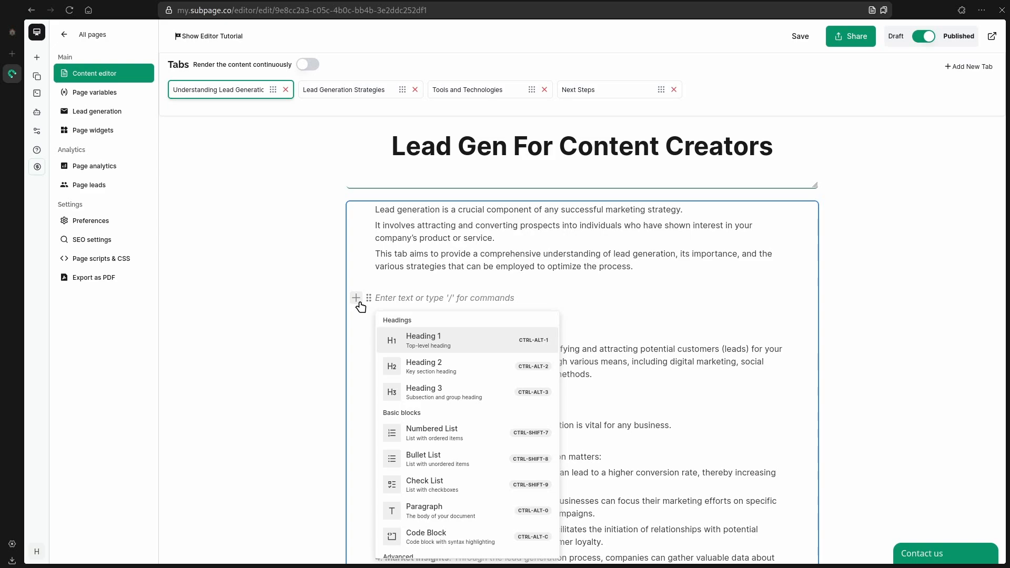
left_click(384, 303)
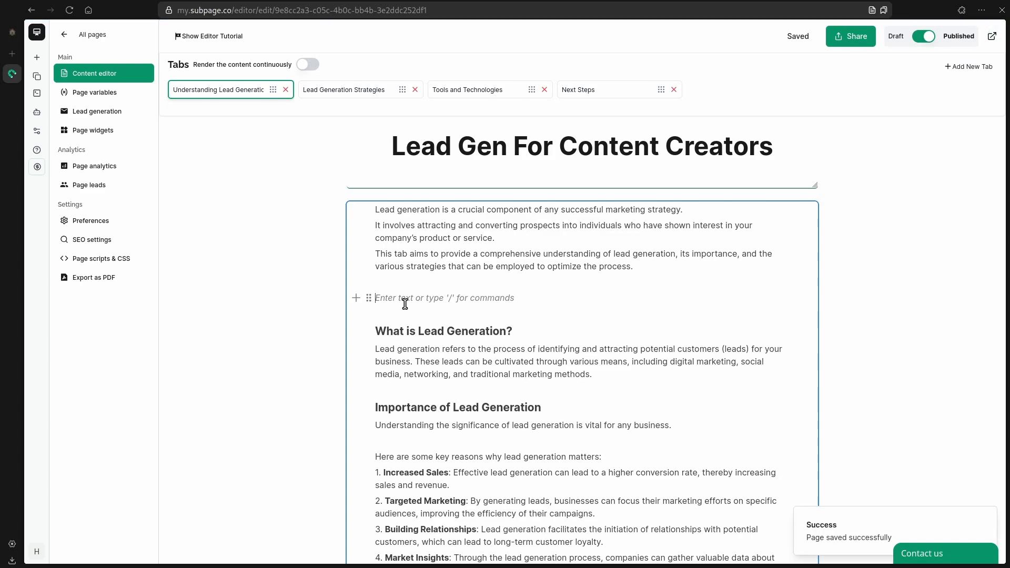
Open the block list in the empty block above "What is Lead Generation?" and review the heading and basic block types
type("/")
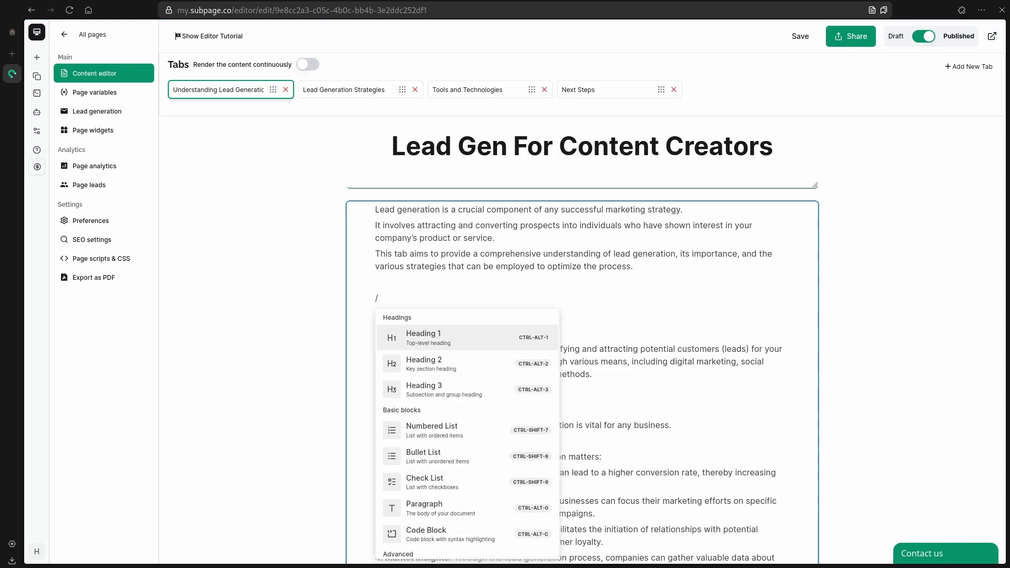
key("Down")
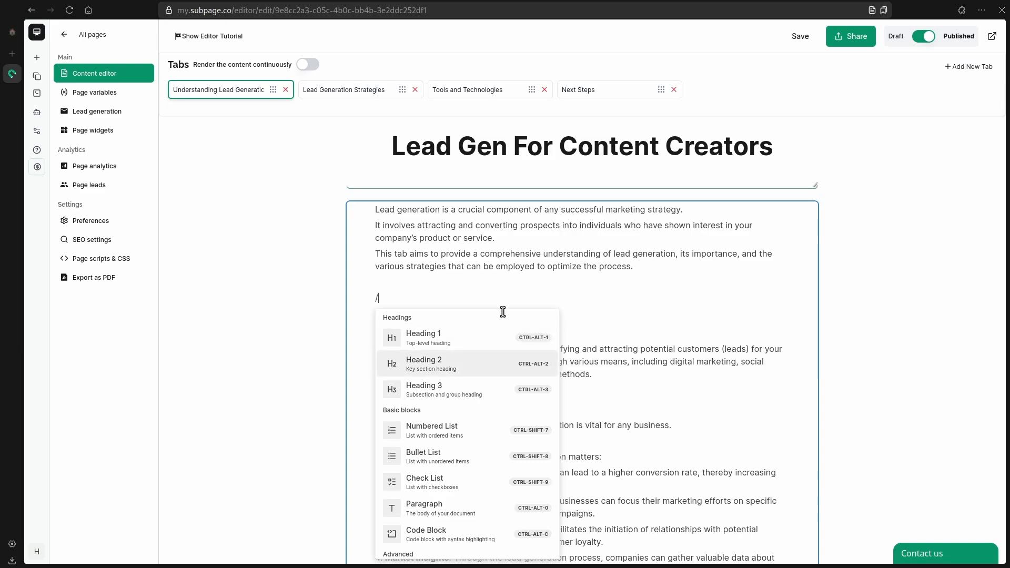
key("Up")
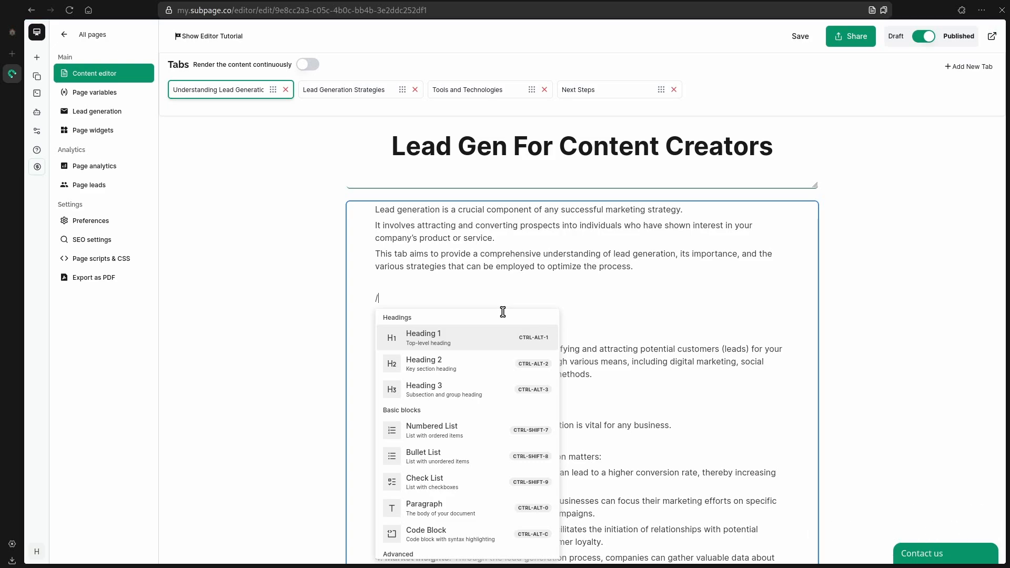
key("Down")
key("Down")
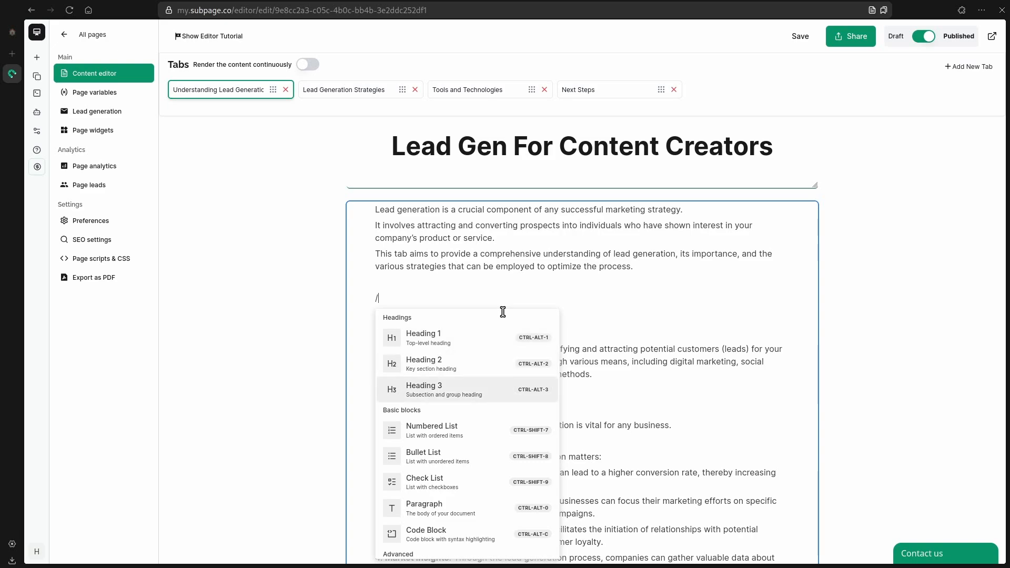
key("Down")
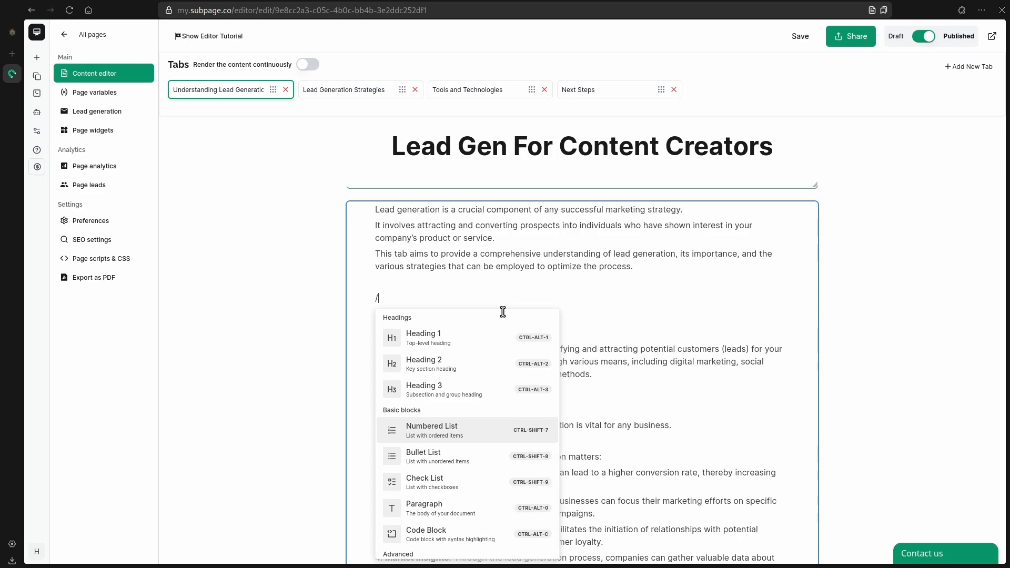
key("Down")
key("Down")
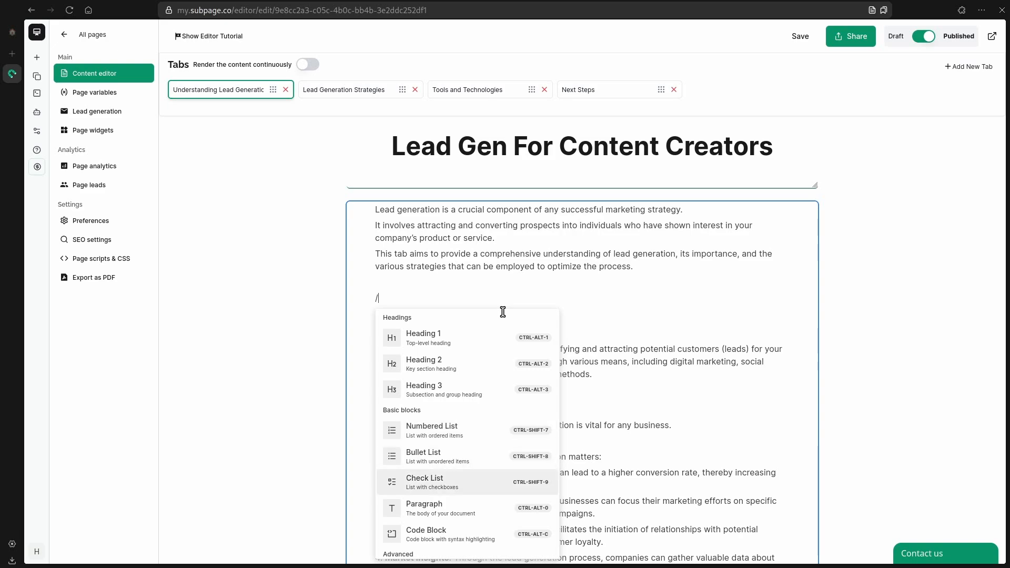
key("Down")
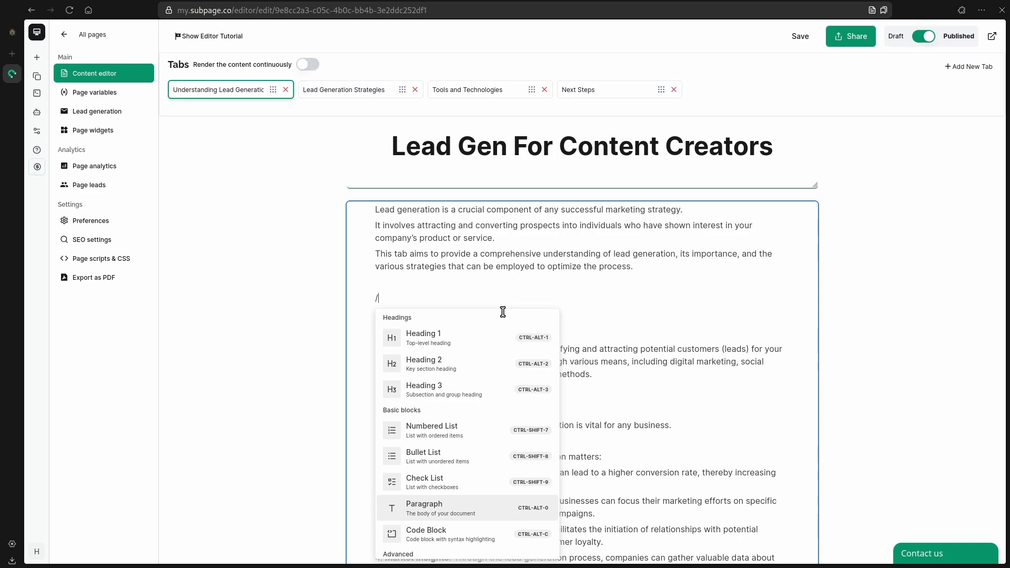
key("Down")
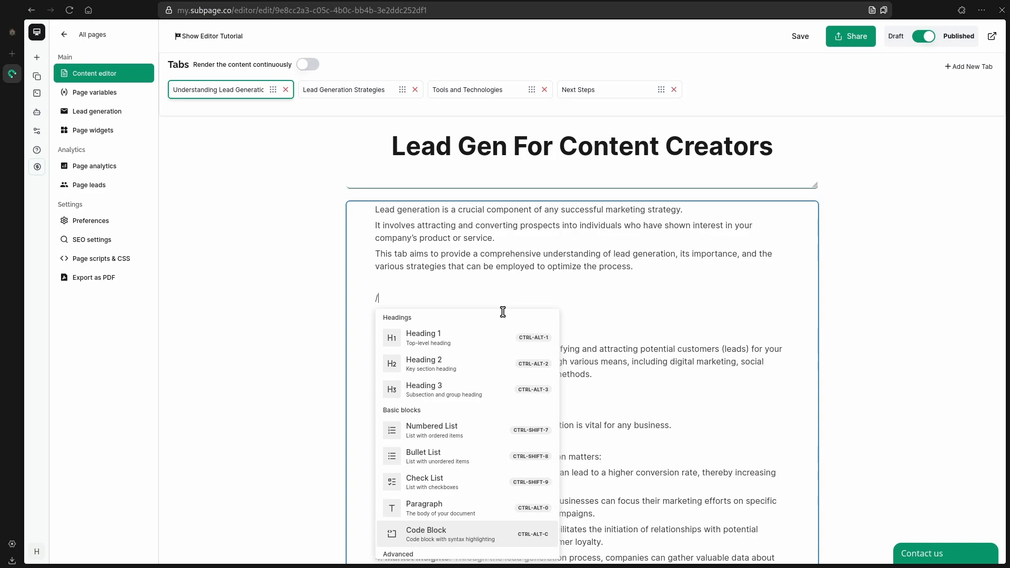
Look through the advanced, media and emoji block types that can be inserted into the page
key("Down")
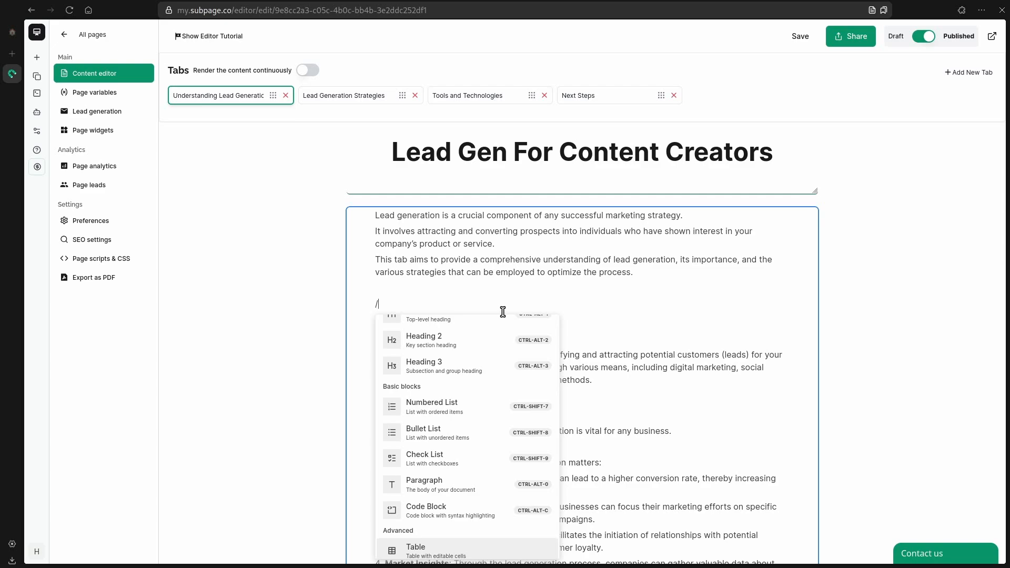
key("Down")
key("Down")
key("Down")
key("Down")
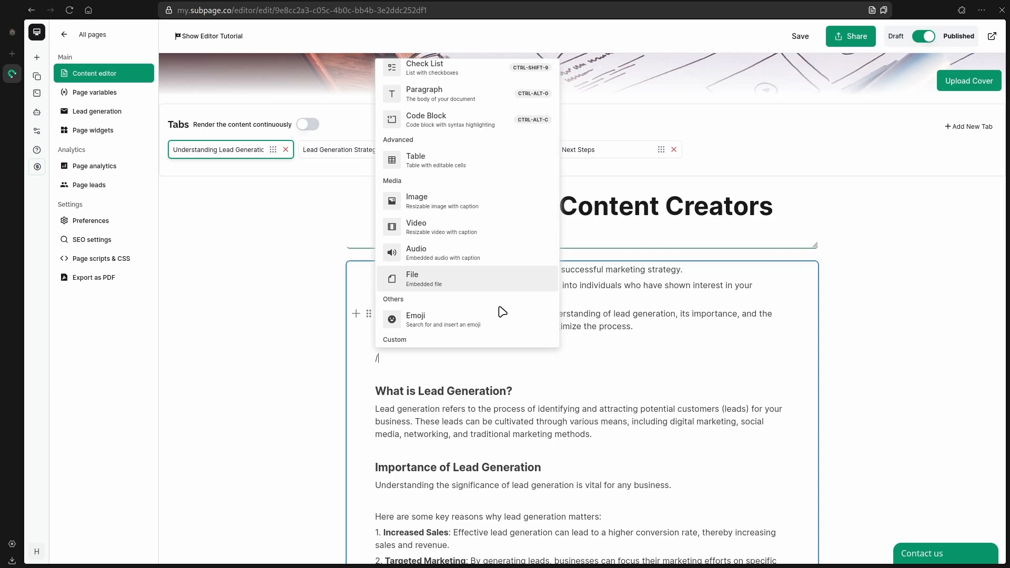
key("Down")
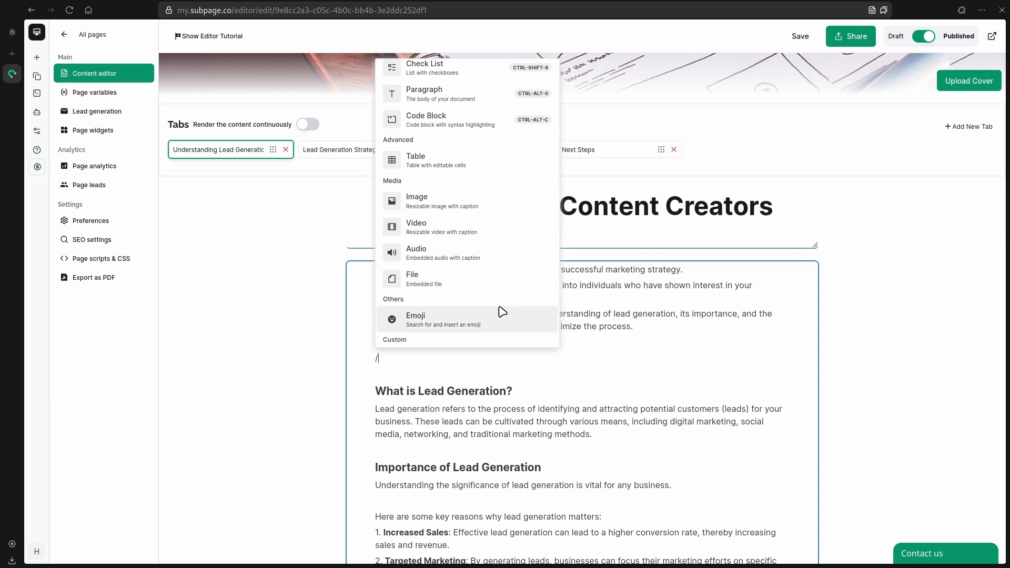
Examine the custom block types, from Alert and Lead Collection Form through to HTML Block and Countdown
key("Down")
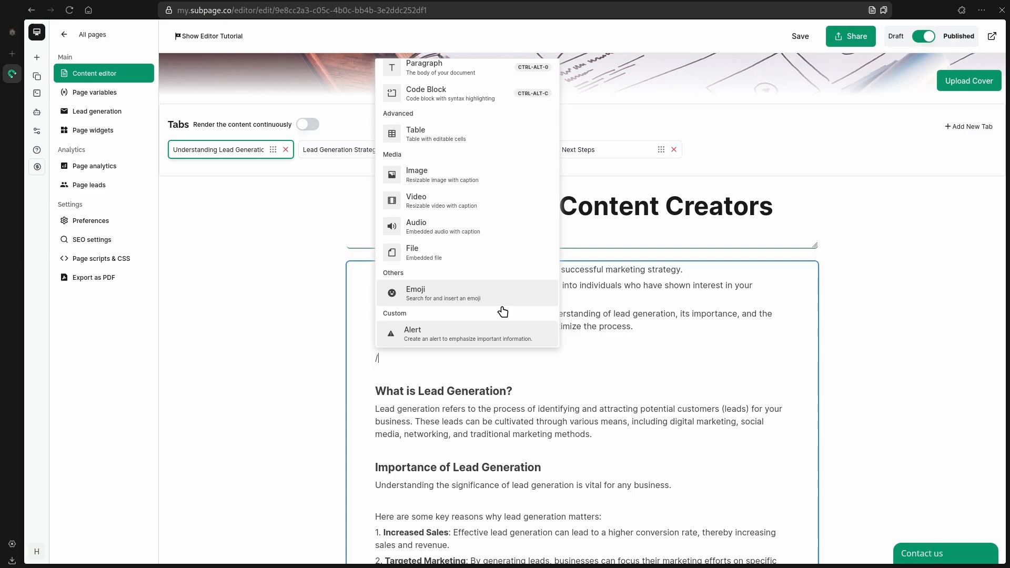
key("Down")
key("Down")
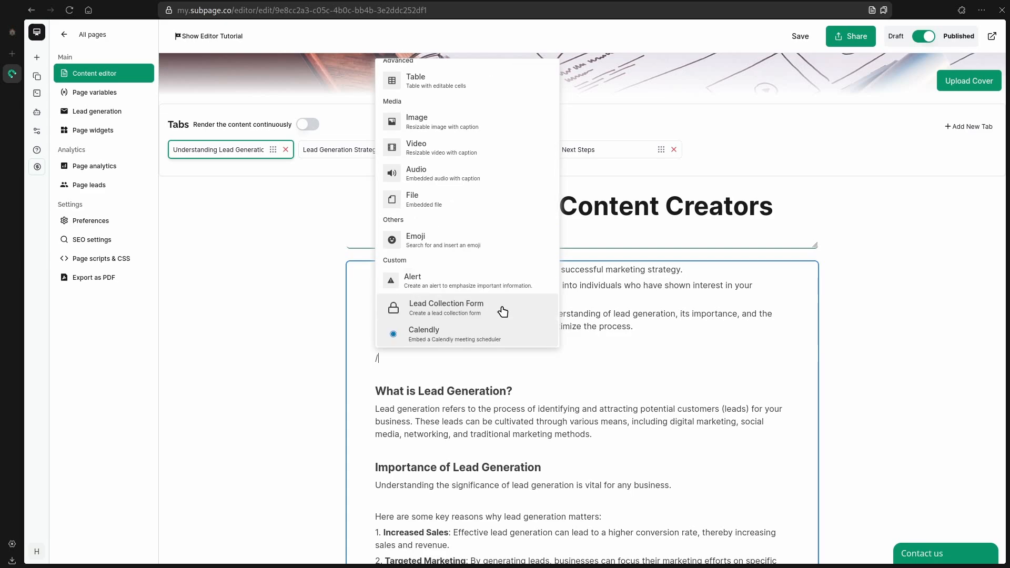
key("Down")
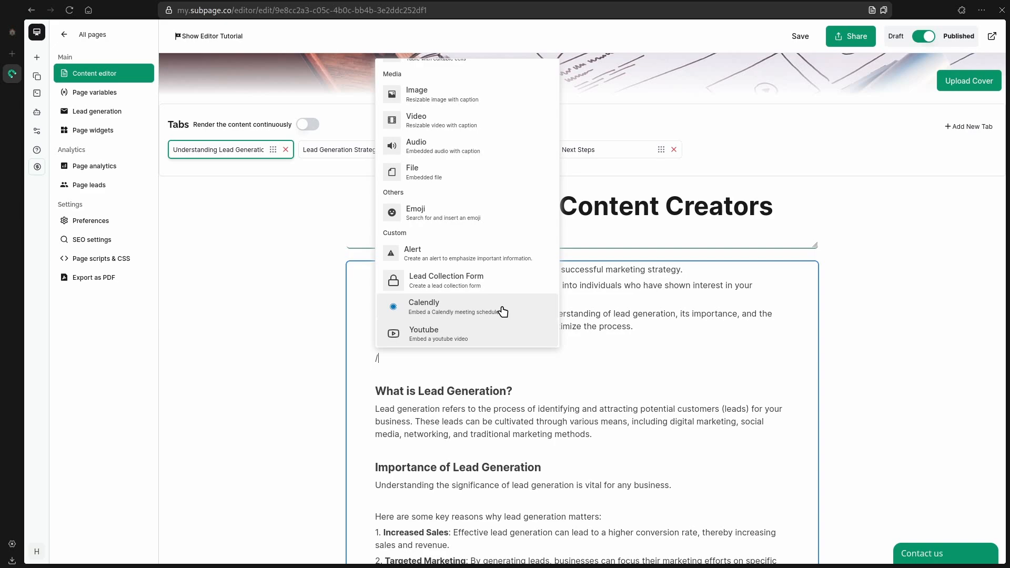
key("Down")
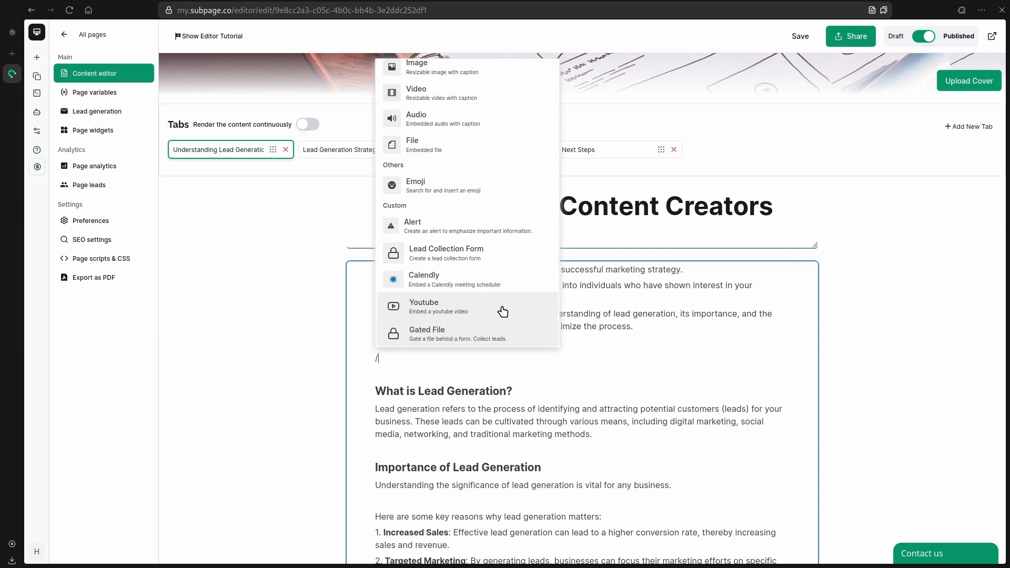
key("Down")
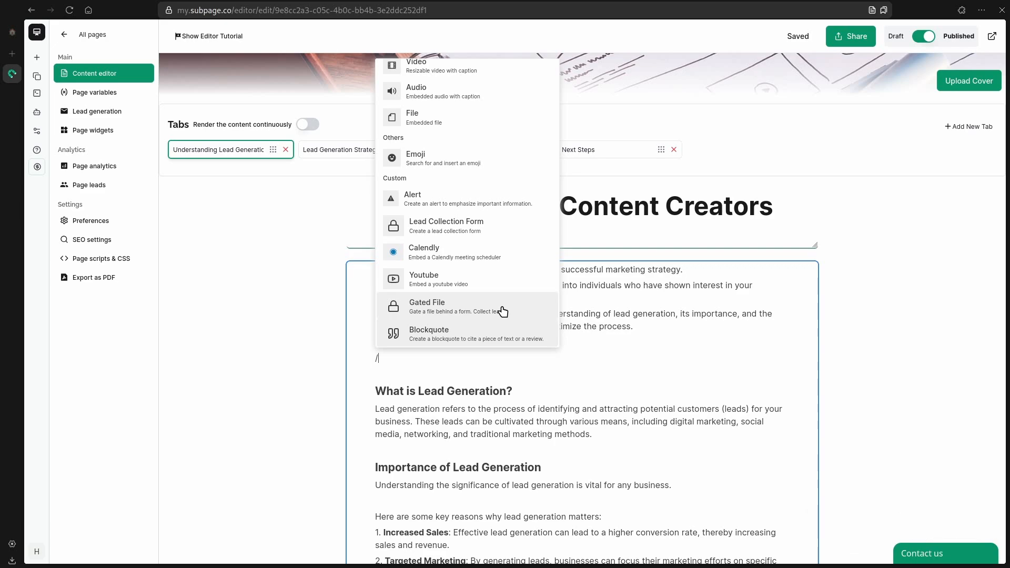
key("Down")
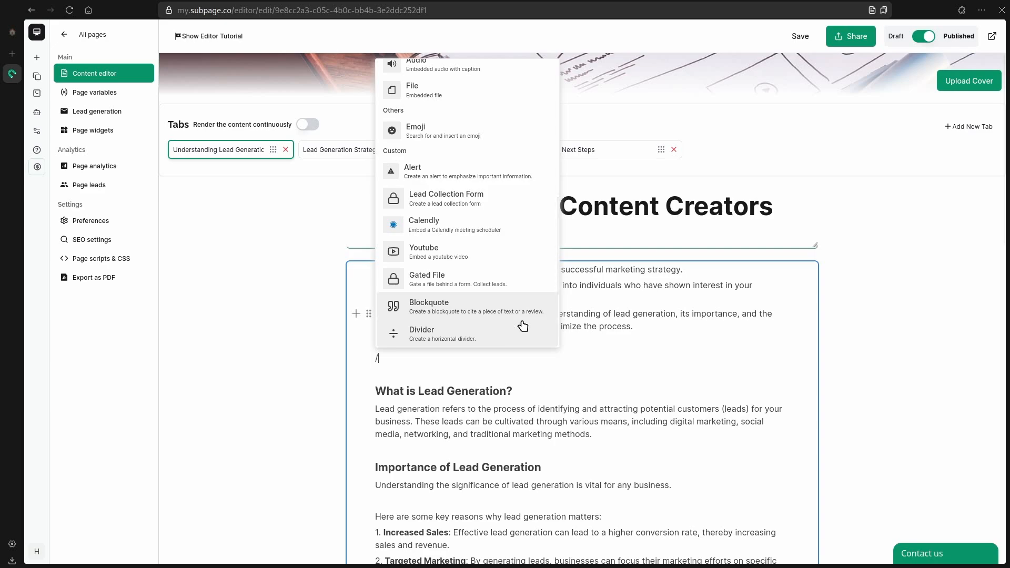
scroll(522, 327, "down", 1)
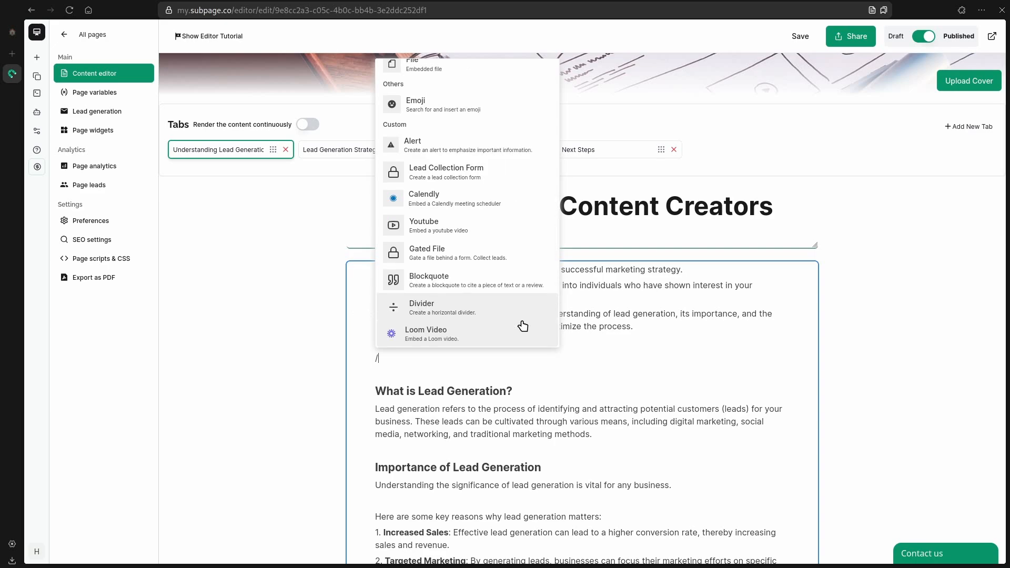
scroll(522, 327, "down", 1)
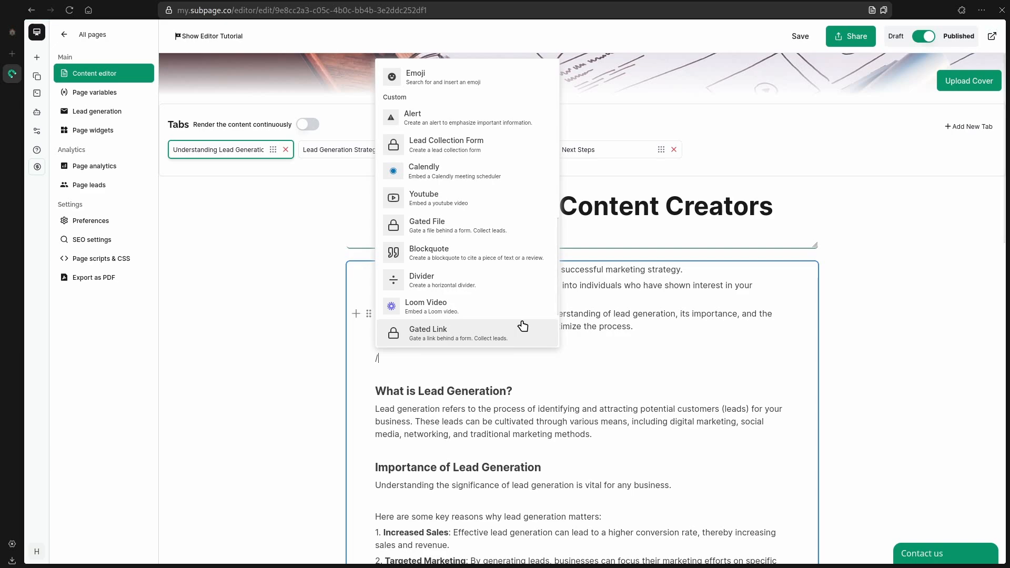
scroll(523, 327, "down", 1)
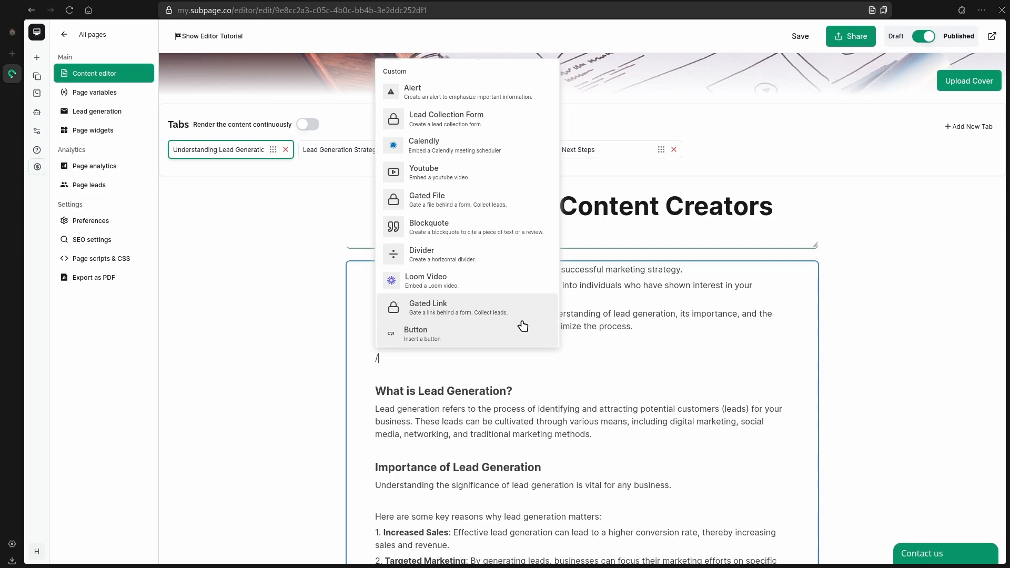
scroll(522, 327, "down", 1)
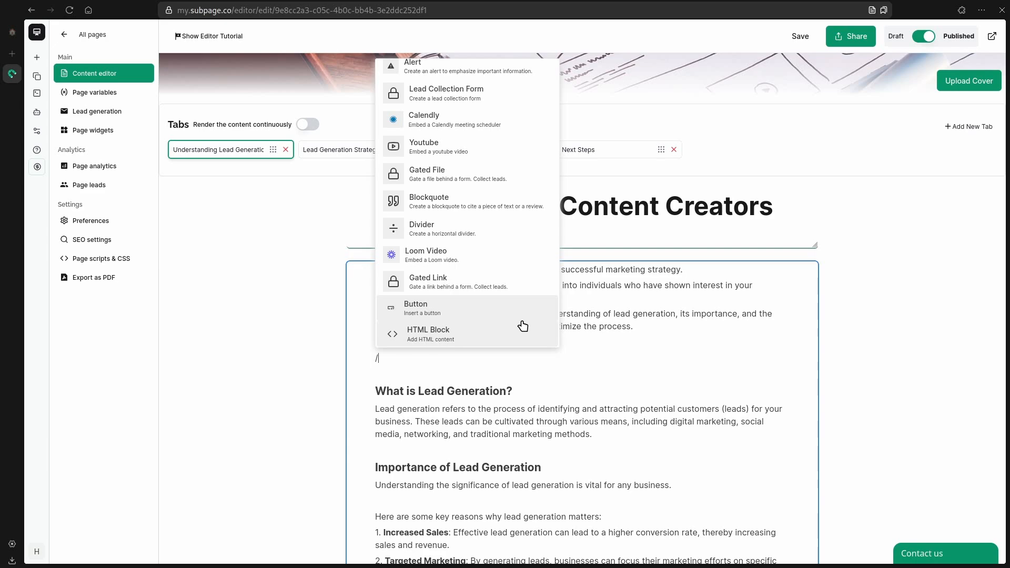
scroll(522, 327, "down", 1)
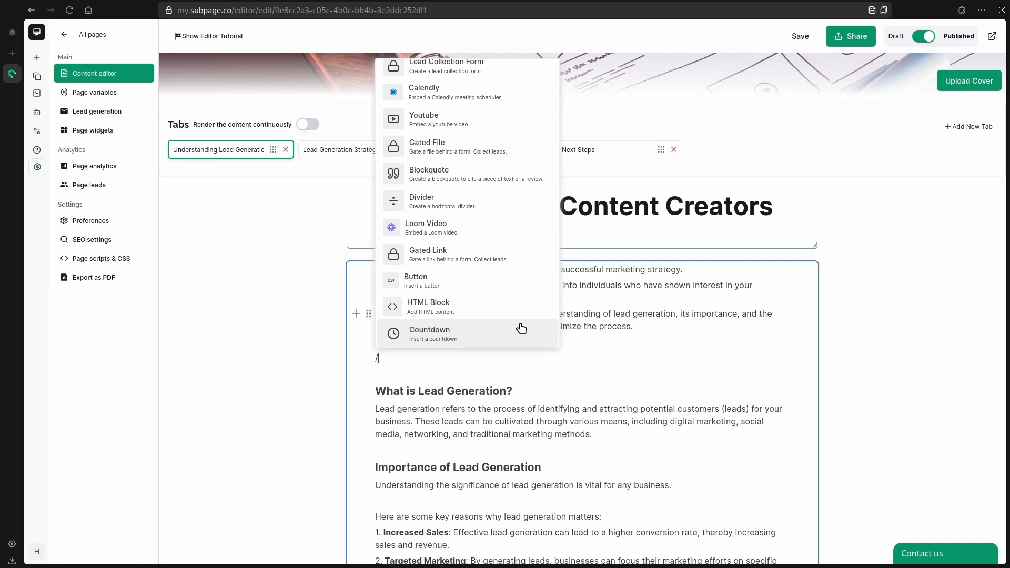
scroll(521, 328, "down", 6)
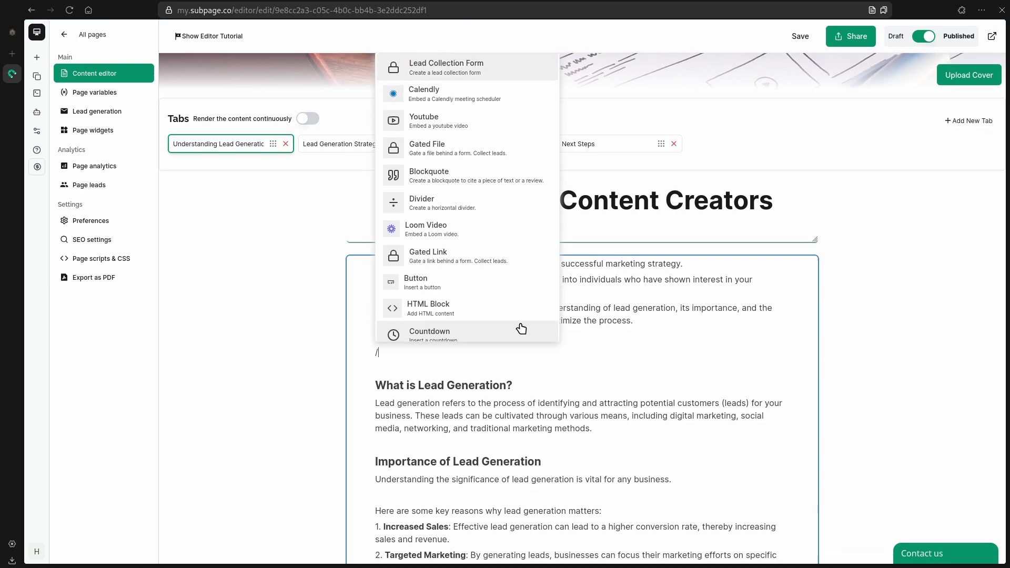
scroll(520, 329, "up", 2)
scroll(521, 329, "down", 5)
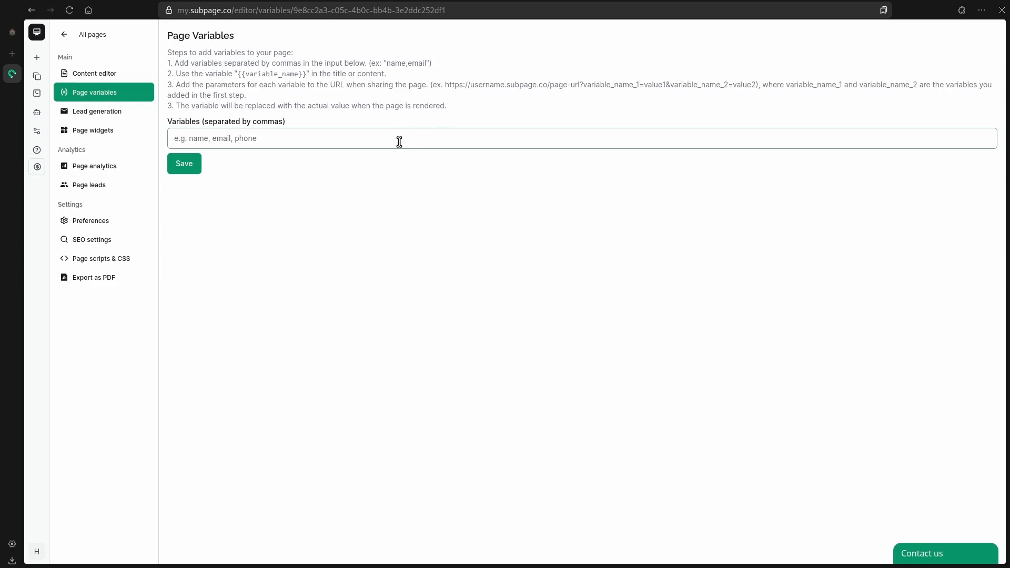
Save a page variable called name, and copy the {{variable_name}} placeholder from the instructions
left_click(381, 141)
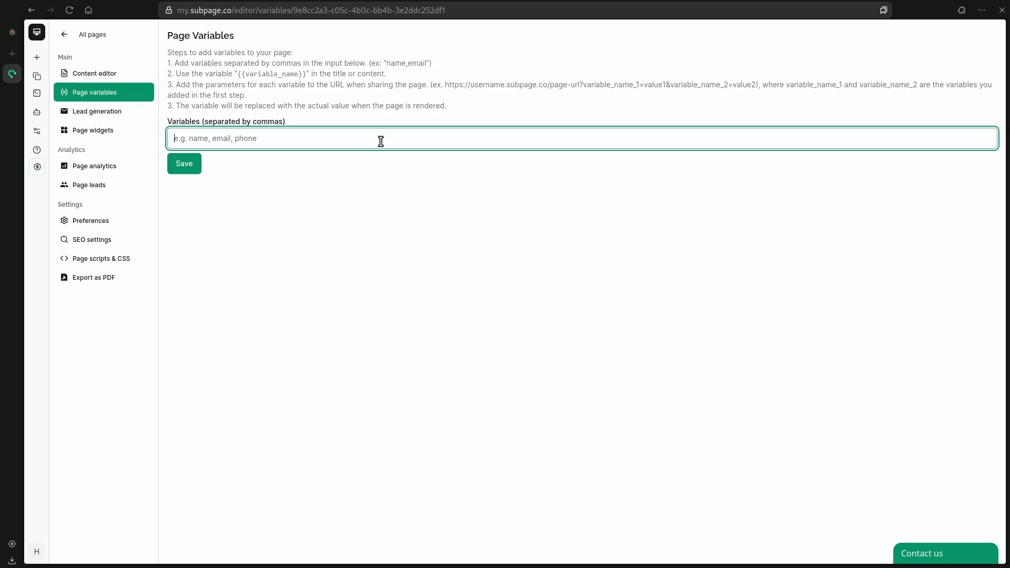
type("name")
left_click_drag(238, 74, 309, 76)
left_click(255, 78)
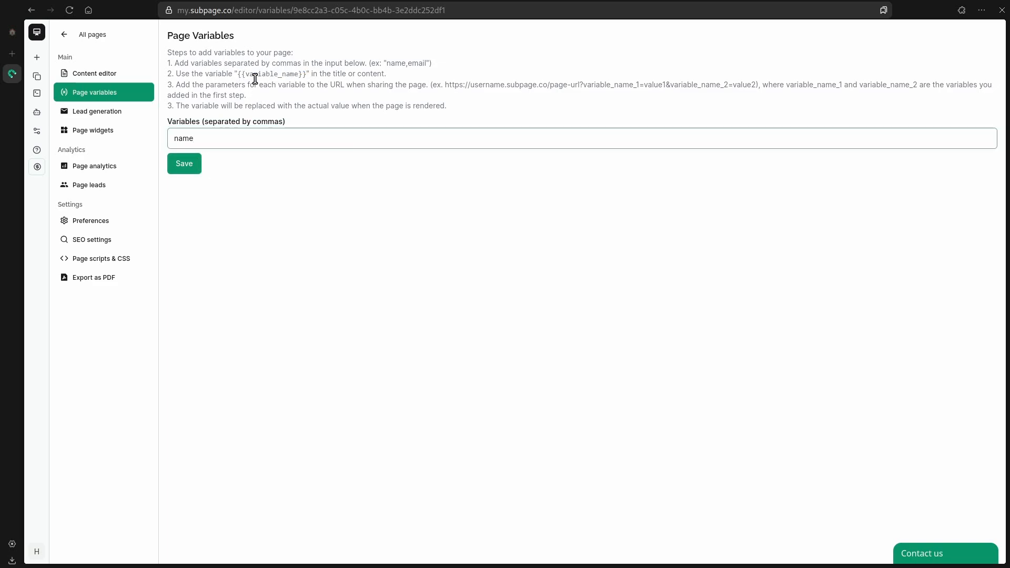
left_click_drag(238, 77, 312, 77)
key("ctrl+c")
left_click(330, 80)
left_click(195, 167)
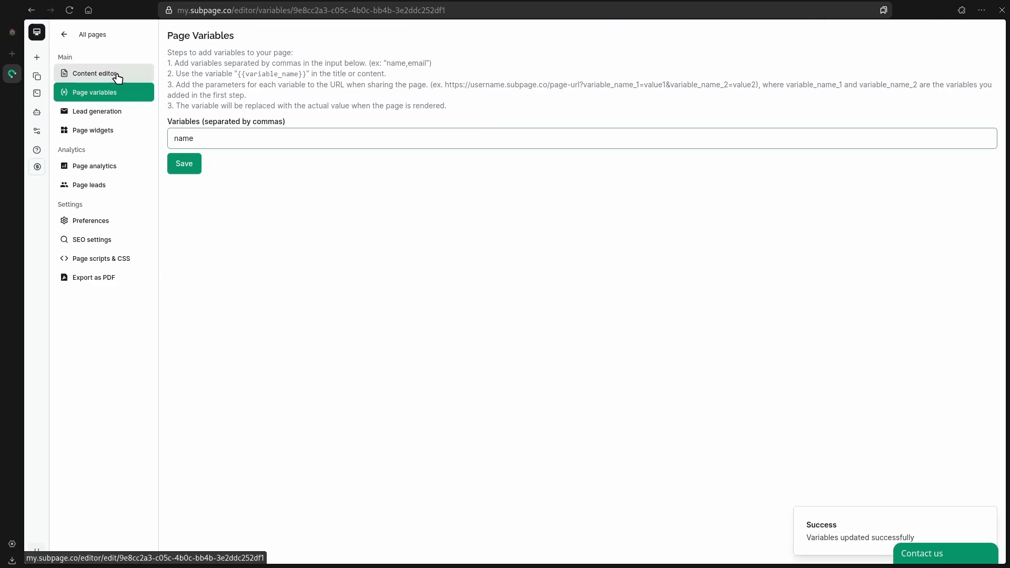
Return to the page content and replace "Content Creators" in the title with the copied {{variable_name}} placeholder
left_click(117, 77)
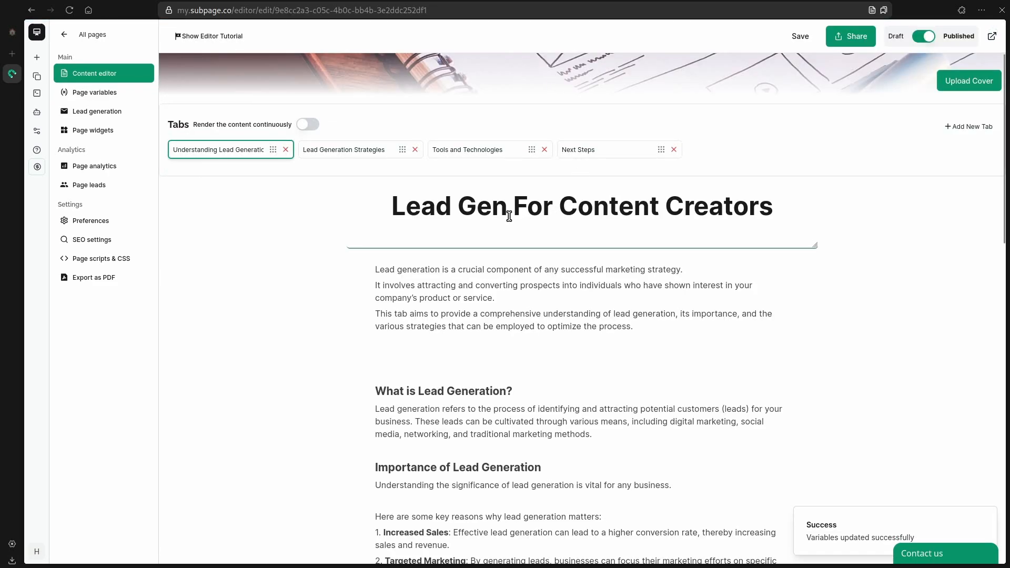
left_click_drag(559, 207, 806, 207)
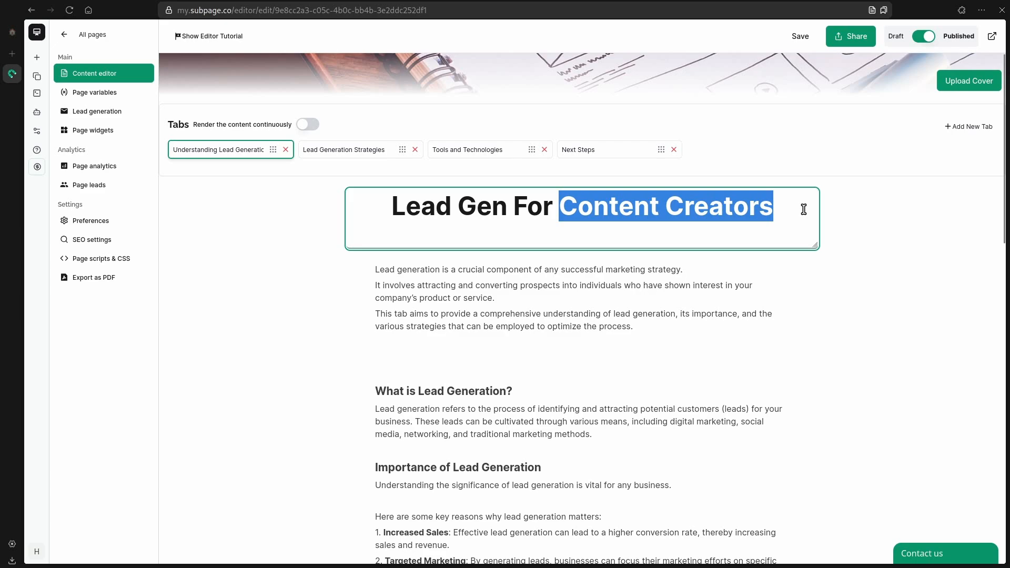
key("BackSpace")
key("ctrl+v")
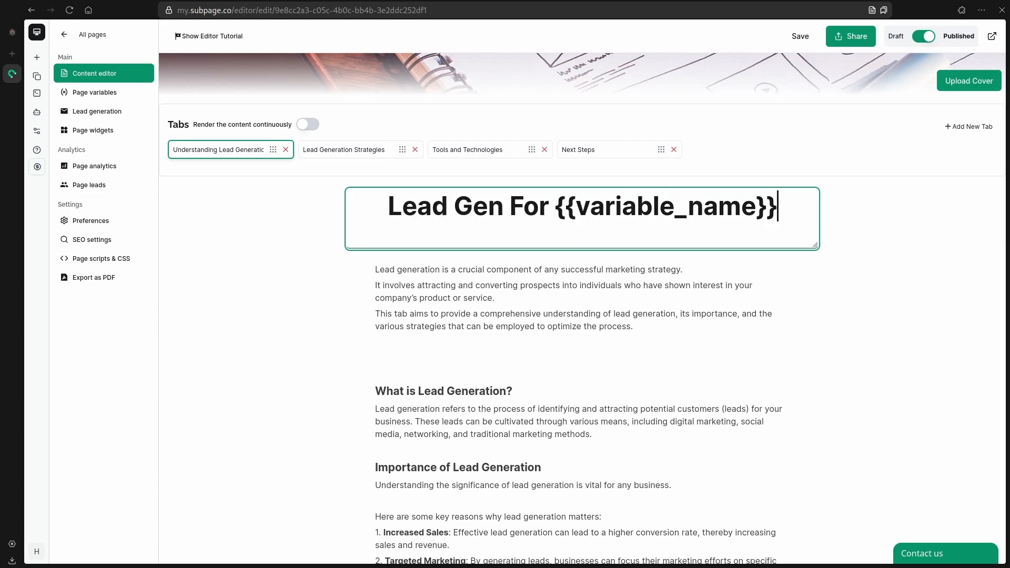
Change the title's placeholder to {{name}} so it reads "Lead Gen For {{name}}", and save the page
key("Left")
key("Left")
key("BackSpace")
key("BackSpace")
key("BackSpace")
key("BackSpace")
key("BackSpace")
key("BackSpace")
key("BackSpace")
key("BackSpace")
key("BackSpace")
key("BackSpace")
key("BackSpace")
key("BackSpace")
key("BackSpace")
type("name")
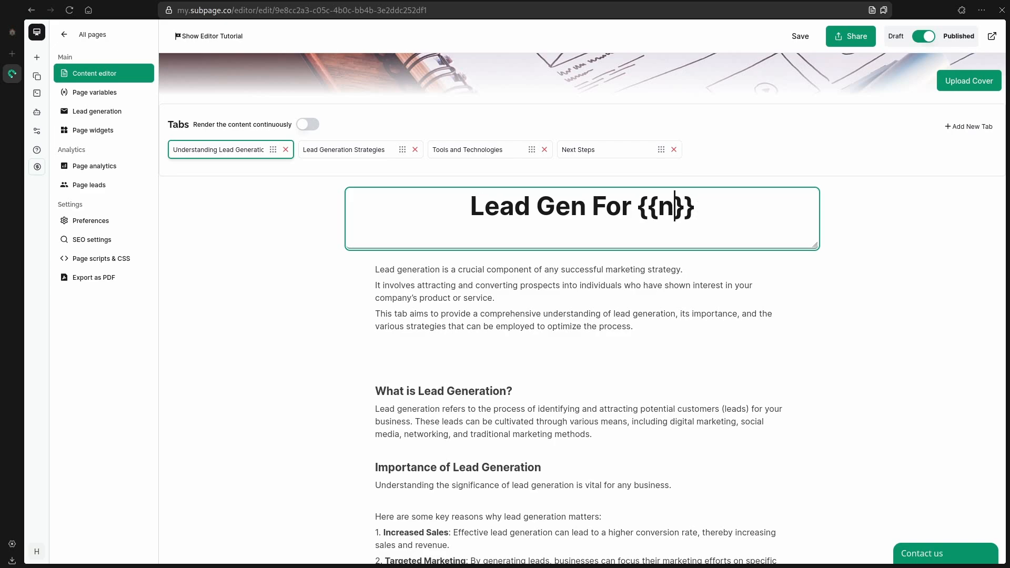
left_click(789, 47)
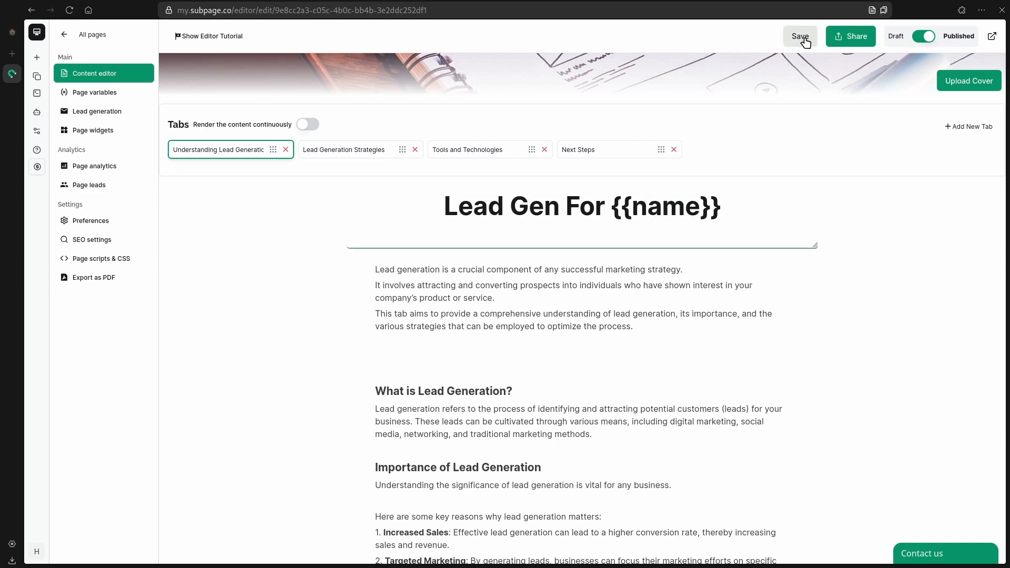
Open the published page from its sharing options and check how its title is rendered
left_click(850, 36)
left_click_drag(579, 325, 619, 327)
left_click(633, 322)
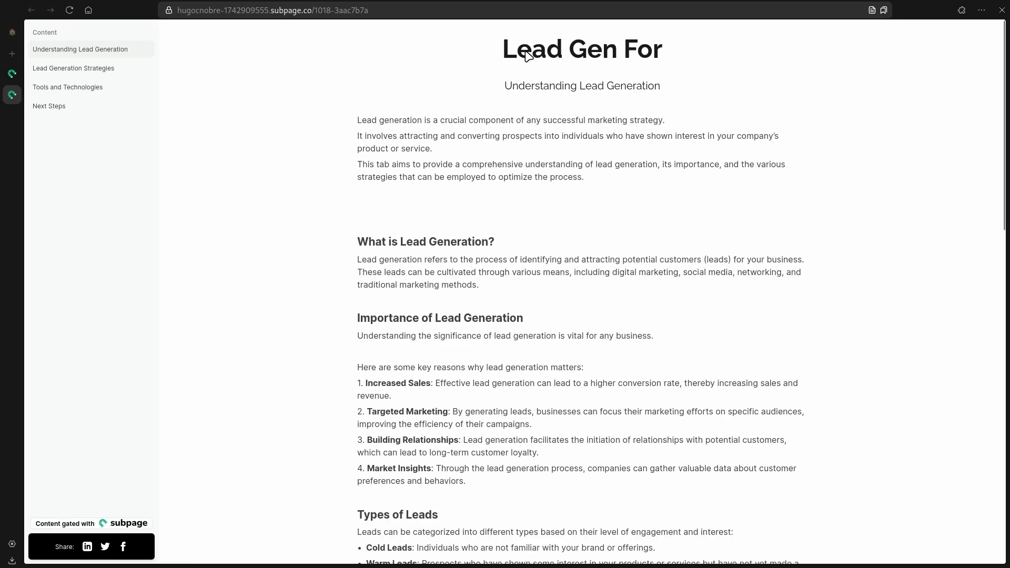
left_click_drag(502, 53, 676, 47)
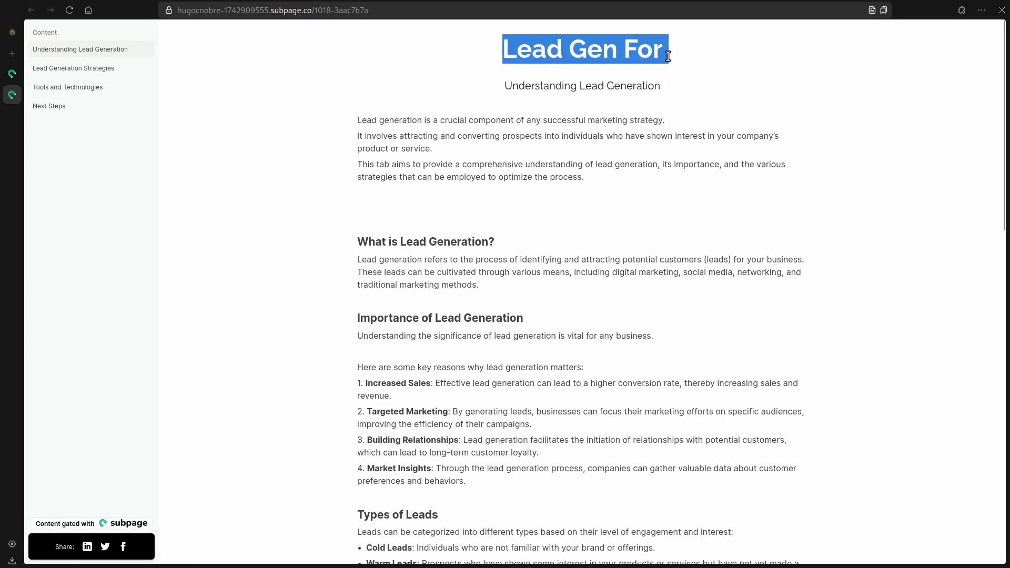
Load the published page with a ?name= parameter holding a first name added to its address, and check how the title renders
left_click(467, 6)
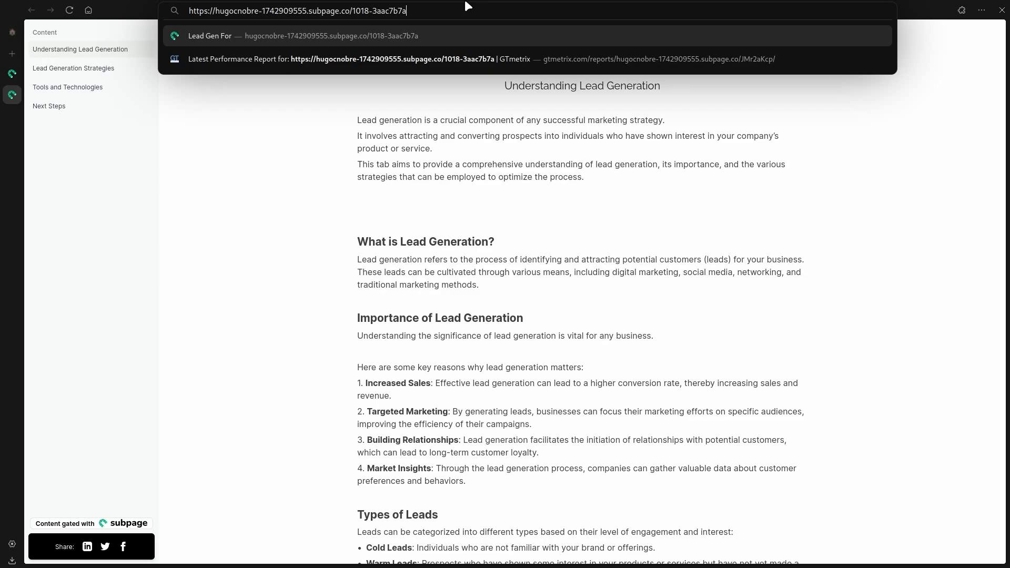
type("?name=hugo")
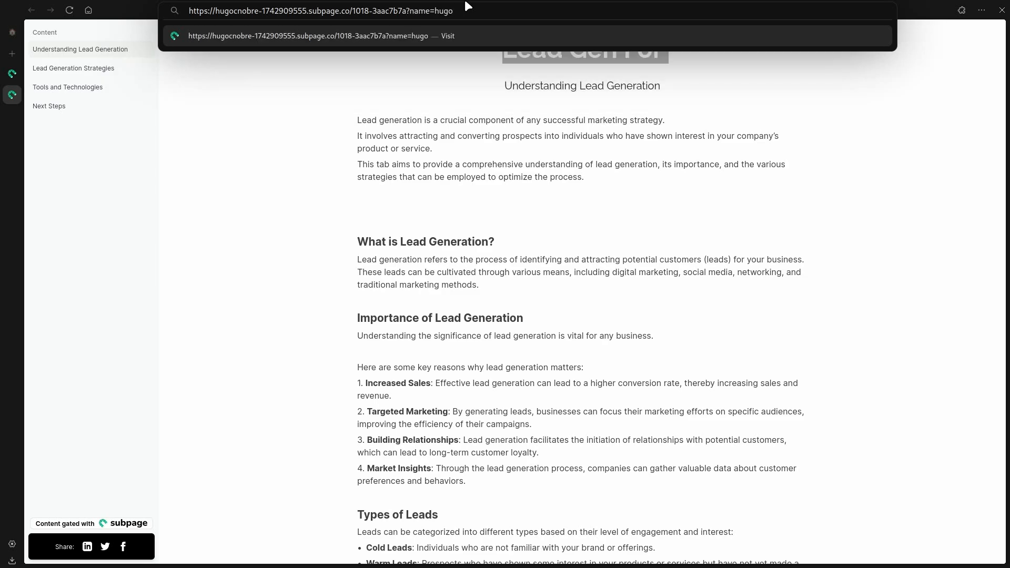
left_click_drag(465, 9, 406, 11)
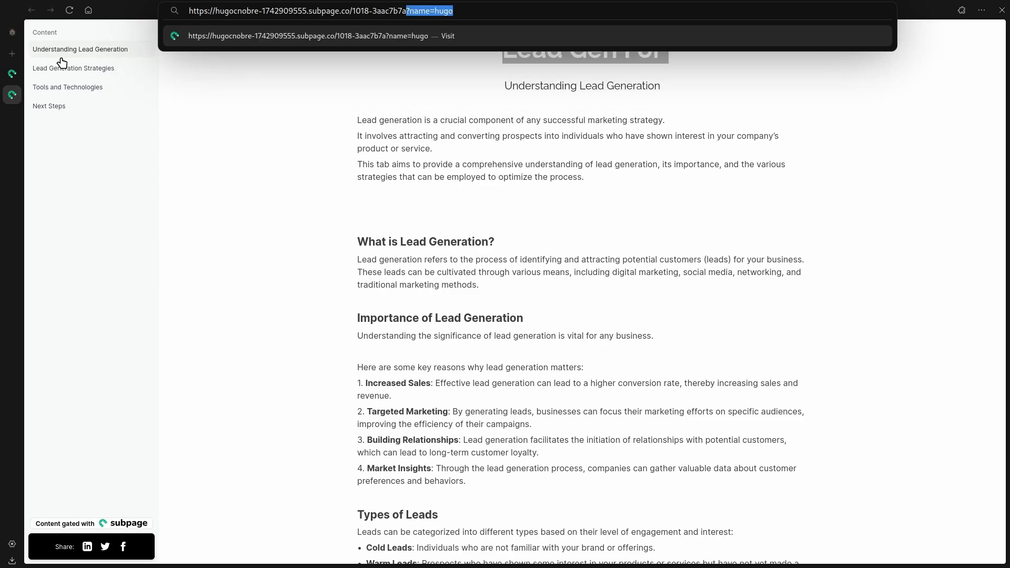
left_click(465, 19)
key("Return")
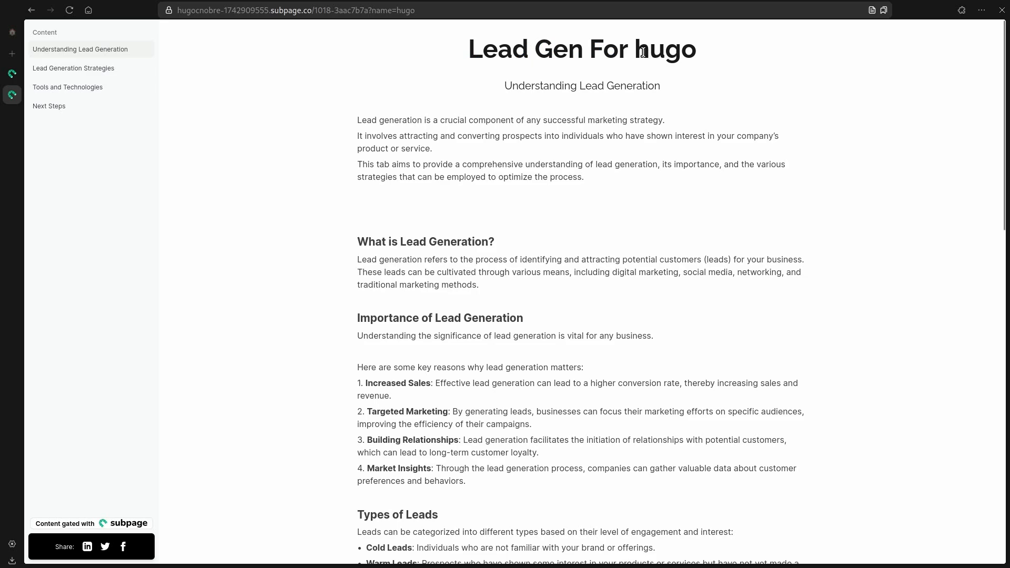
left_click_drag(635, 50, 733, 52)
left_click(733, 55)
left_click_drag(638, 57, 706, 63)
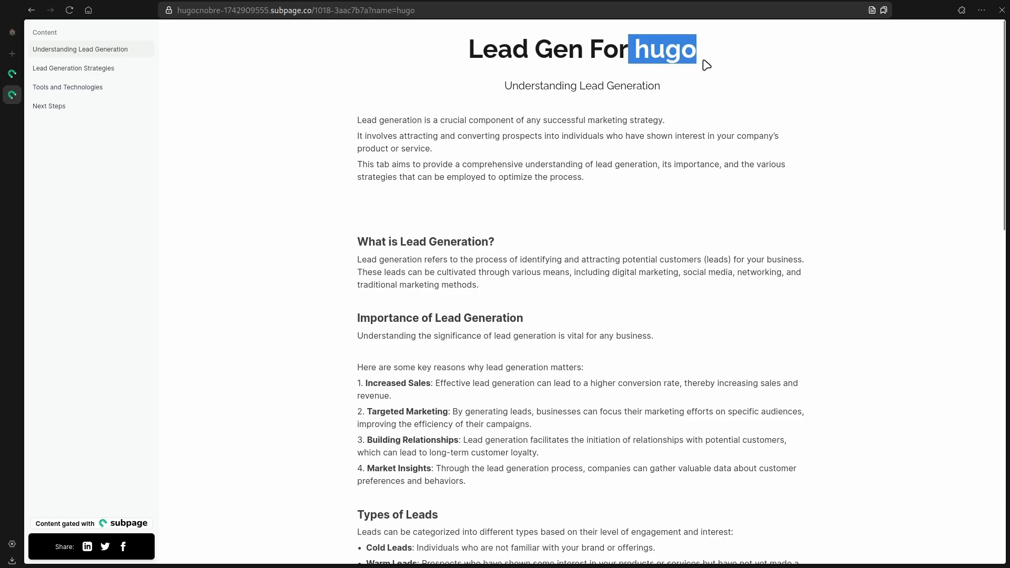
left_click(761, 63)
Return to the page editor, add the greeting "Hey {{name}}," above the first paragraph, and save the page
key("ctrl+Tab")
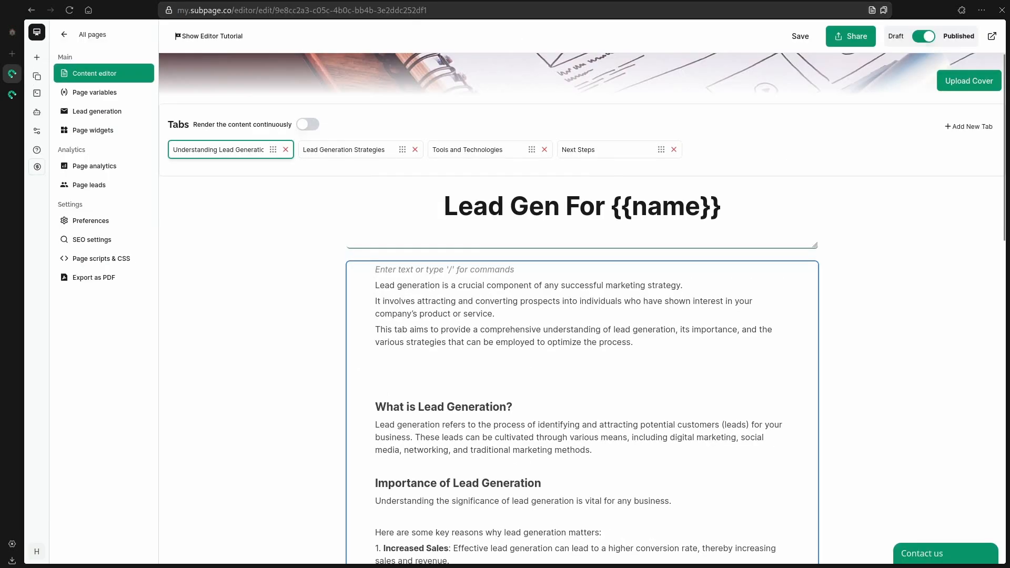
key("Return")
type("Hey ,")
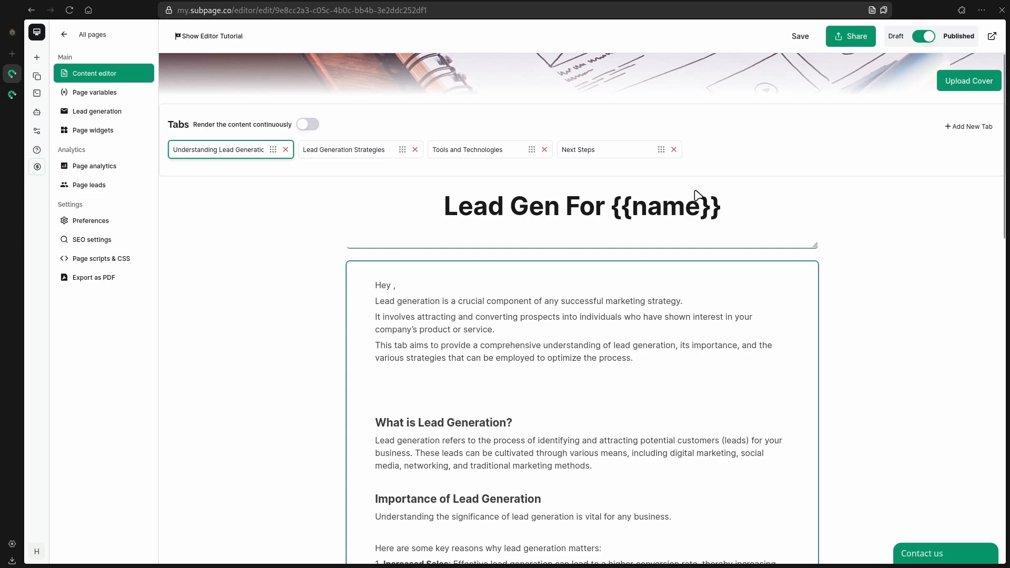
left_click_drag(728, 211, 613, 215)
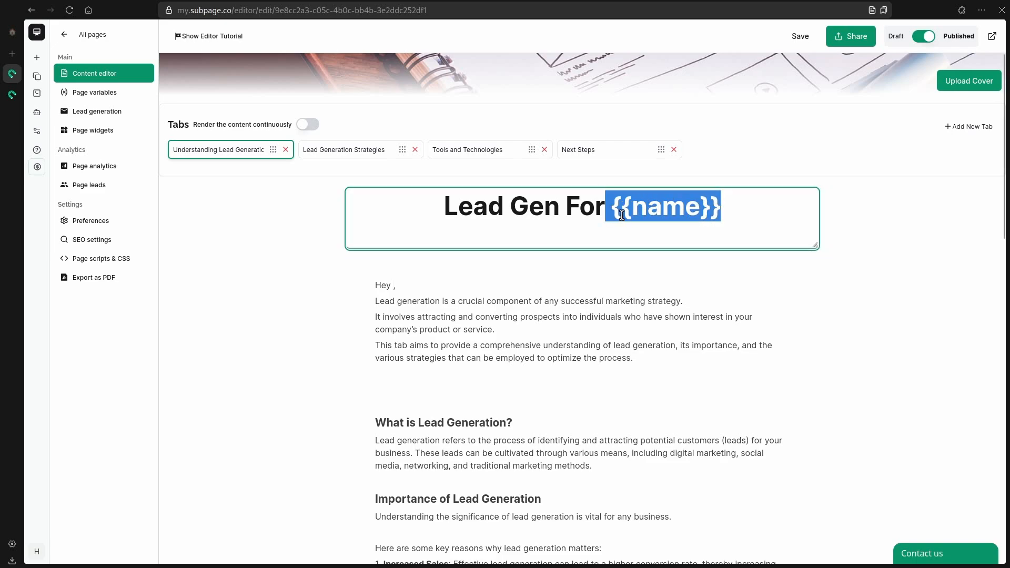
left_click(622, 215)
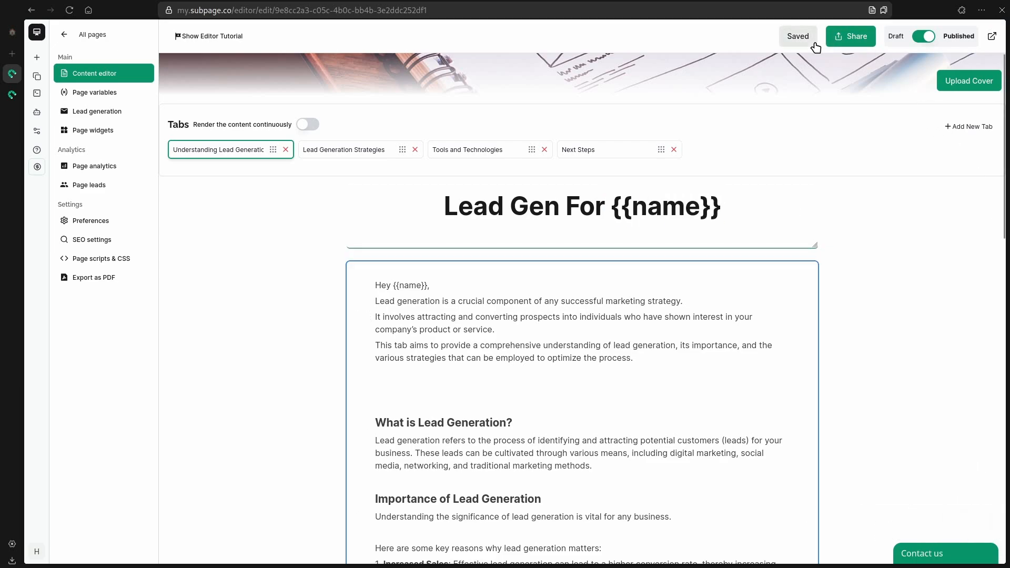
left_click(814, 45)
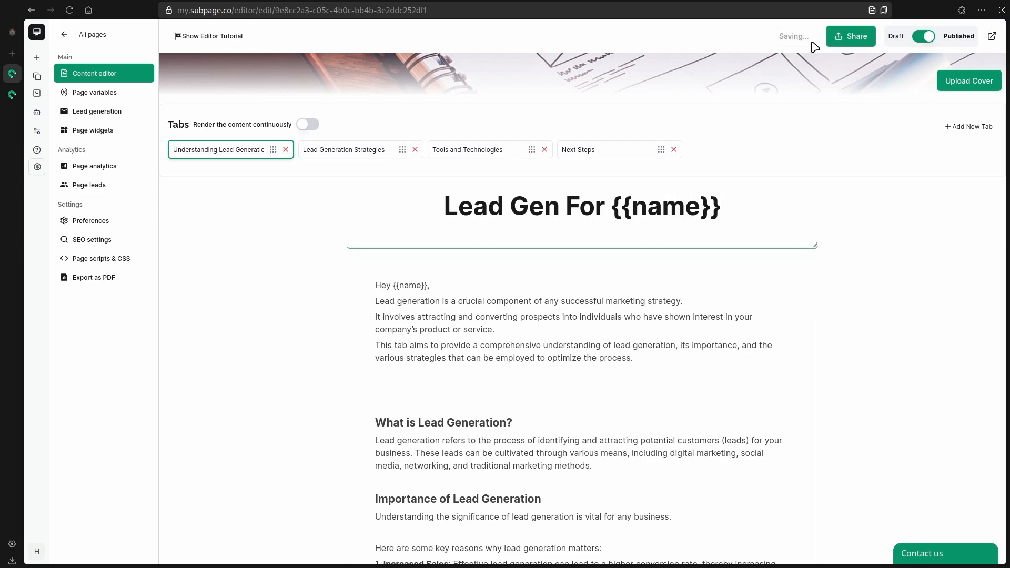
Reload the published page and check how the name variable renders in the greeting and the title
left_click(14, 97)
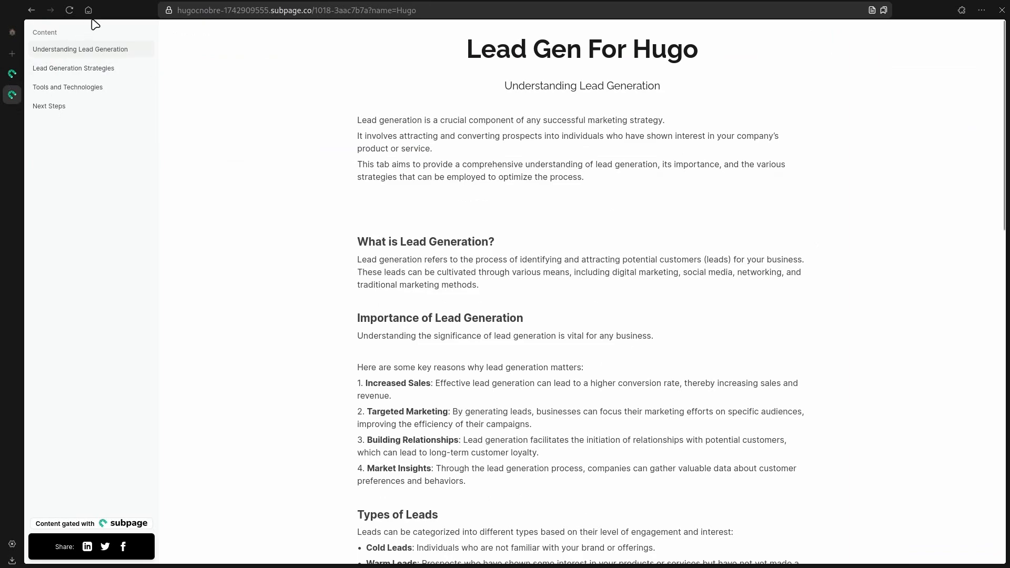
left_click(69, 10)
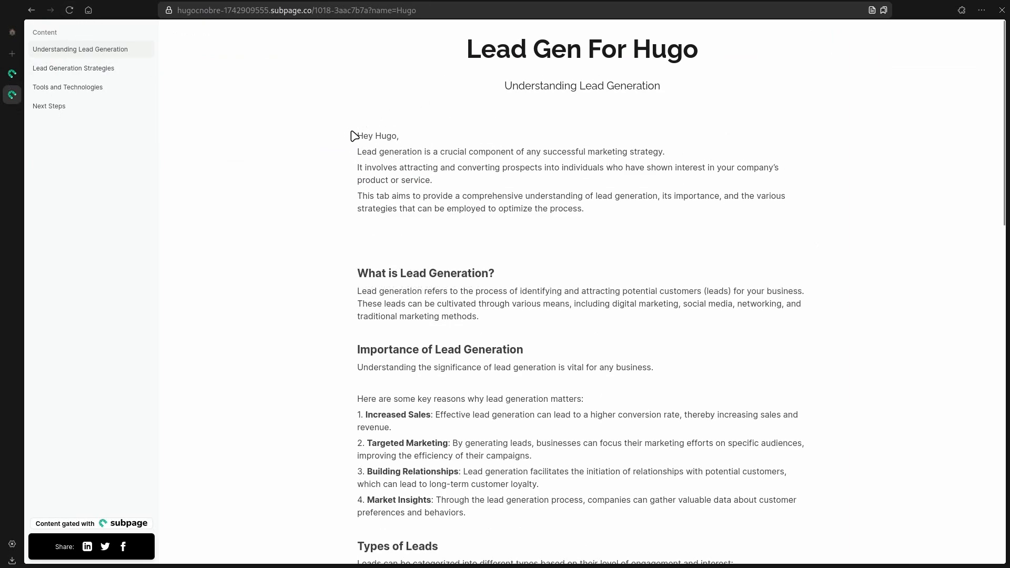
left_click_drag(365, 143, 403, 144)
left_click(405, 144)
double_click(384, 140)
left_click(395, 140)
left_click_drag(639, 55, 702, 55)
left_click_drag(448, 151, 445, 152)
double_click(387, 136)
left_click(392, 141)
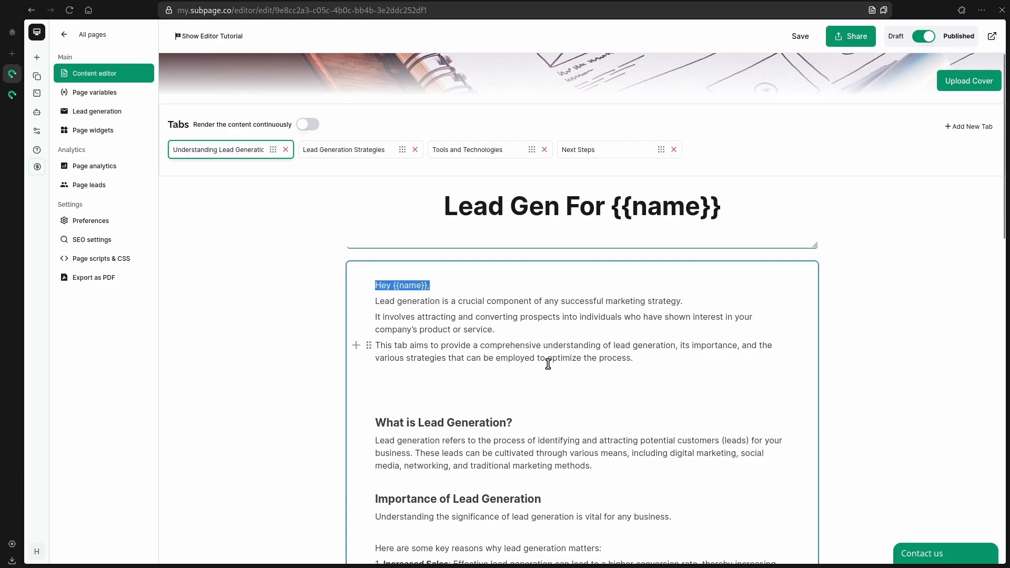
Delete the "Hey {{name}}," greeting line in the page editor and save the page
key("BackSpace")
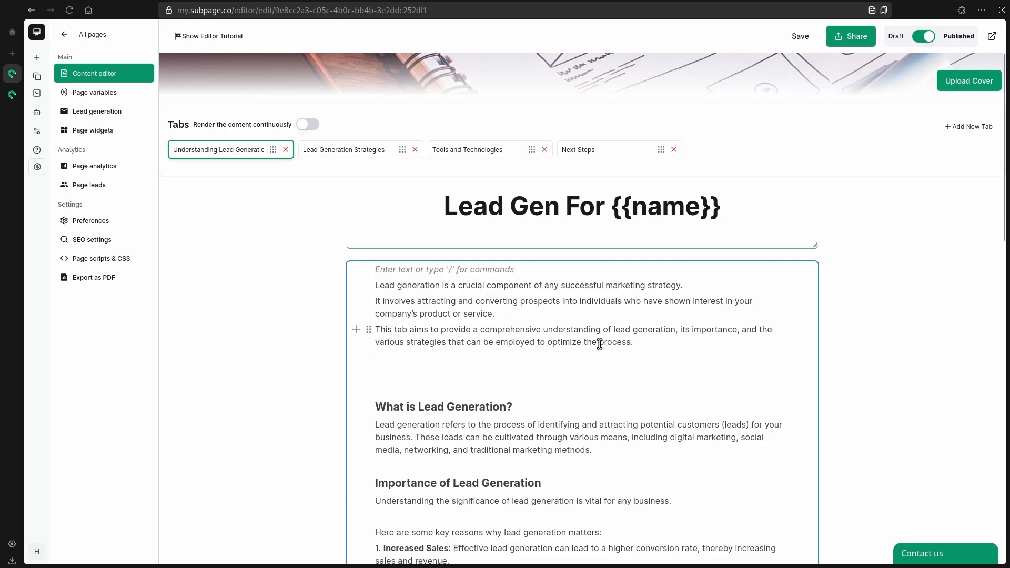
key("ctrl+s")
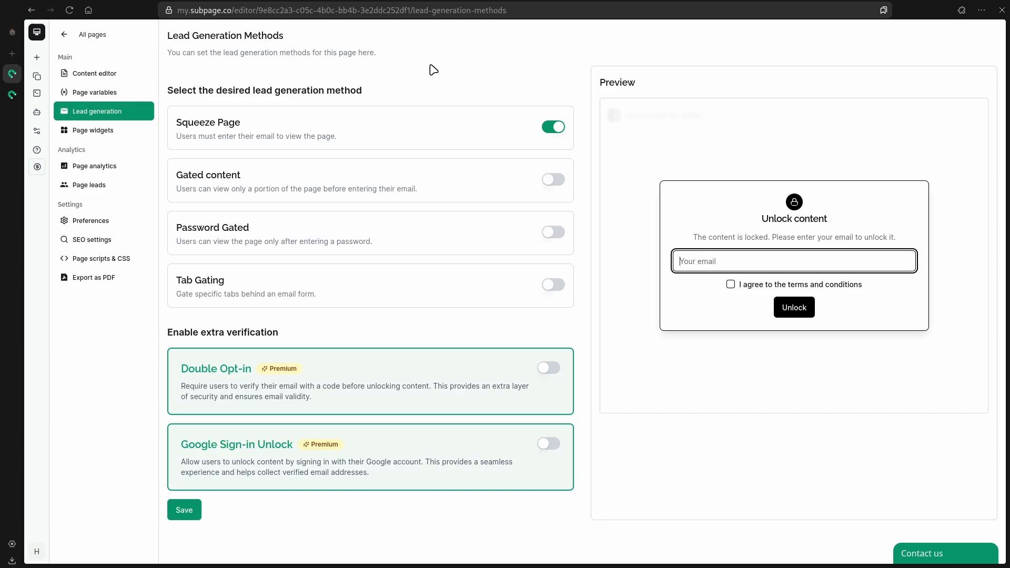
Review the page's lead generation methods and examine the Squeeze Page preview with its email field
left_click_drag(225, 56, 347, 61)
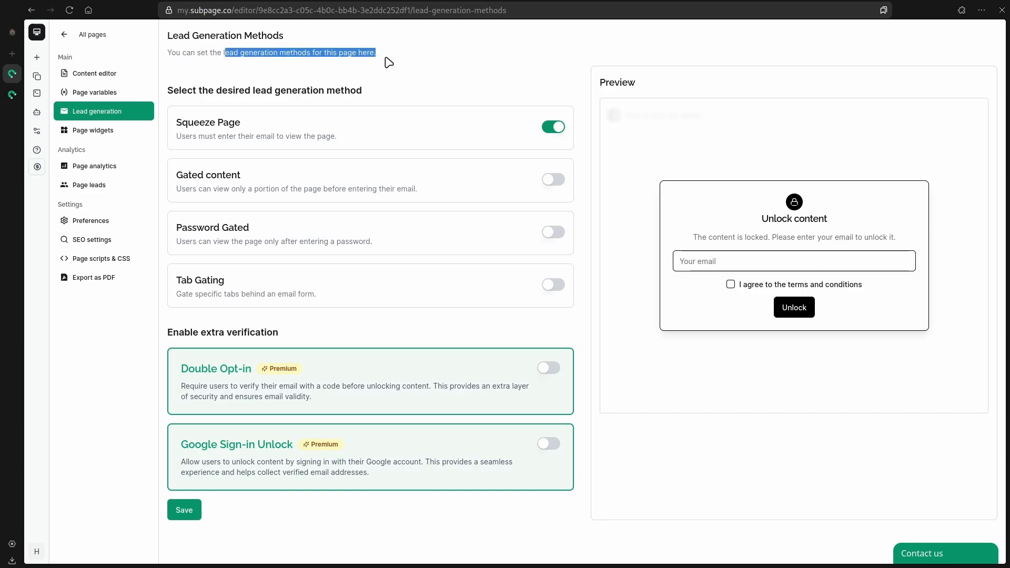
left_click(423, 61)
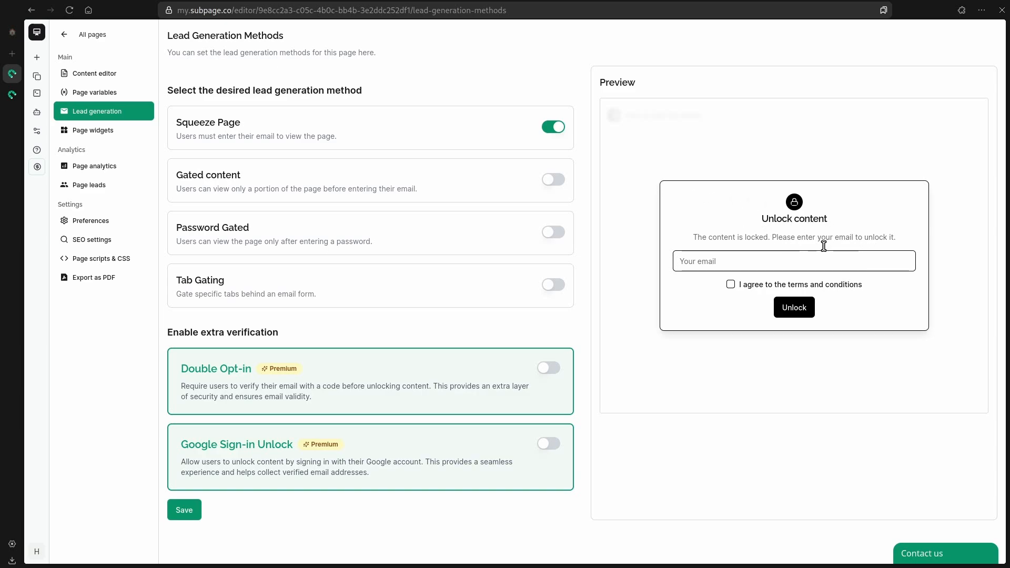
left_click(730, 264)
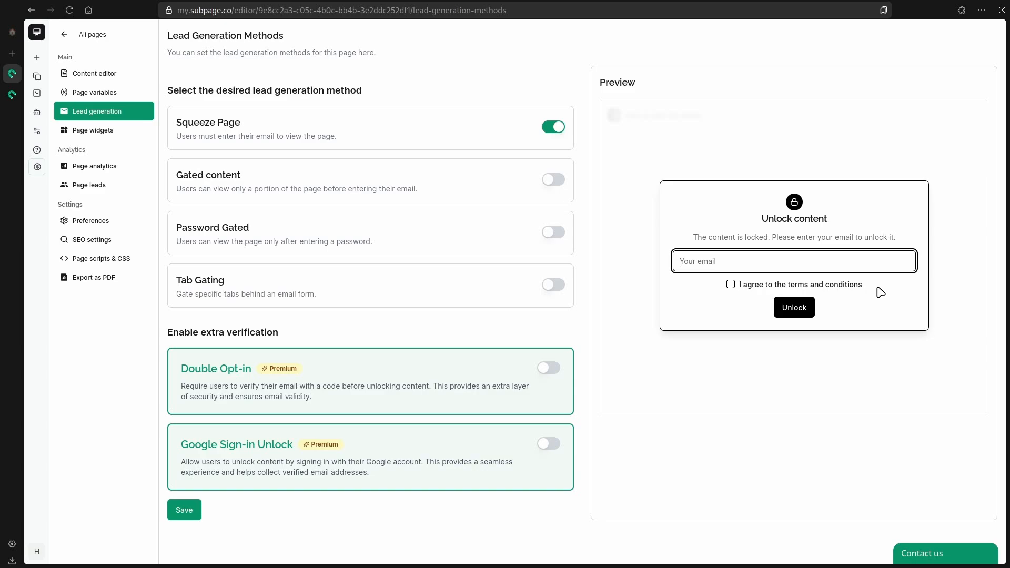
Switch the lead generation method to Gated content and review its title, description, gate distance and unlock form in the preview
left_click(559, 184)
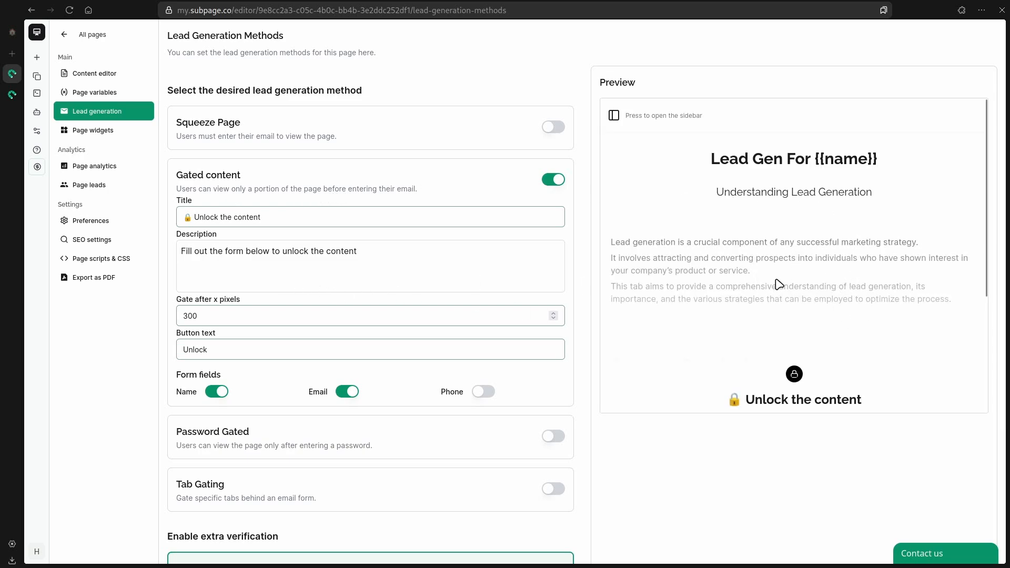
scroll(793, 268, "down", 3)
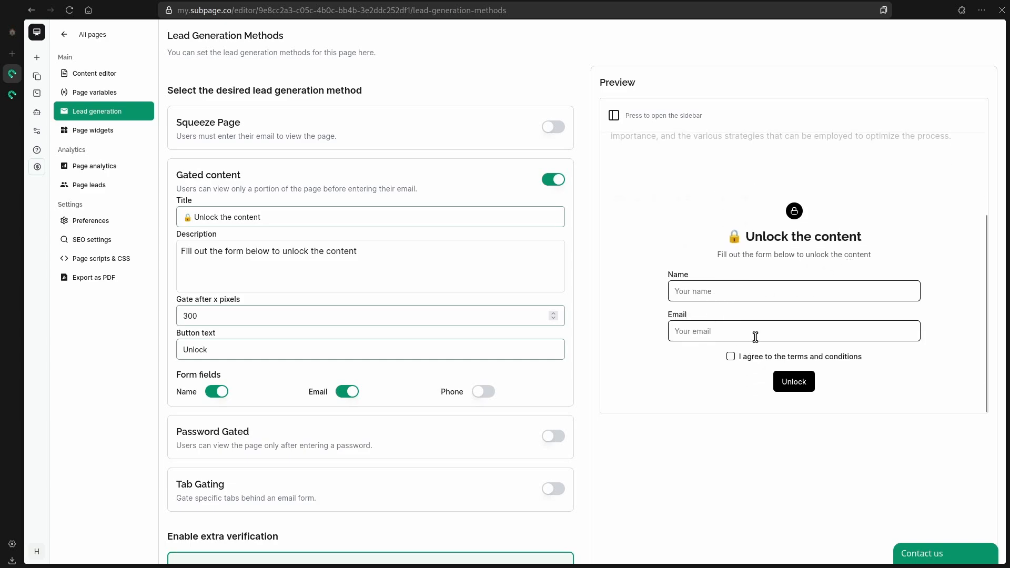
triple_click(303, 225)
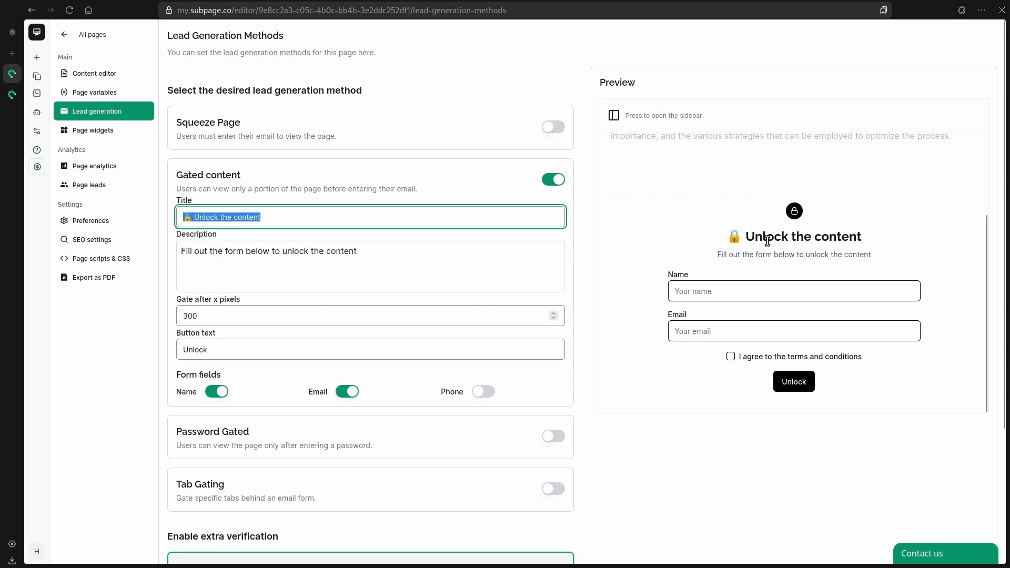
triple_click(239, 254)
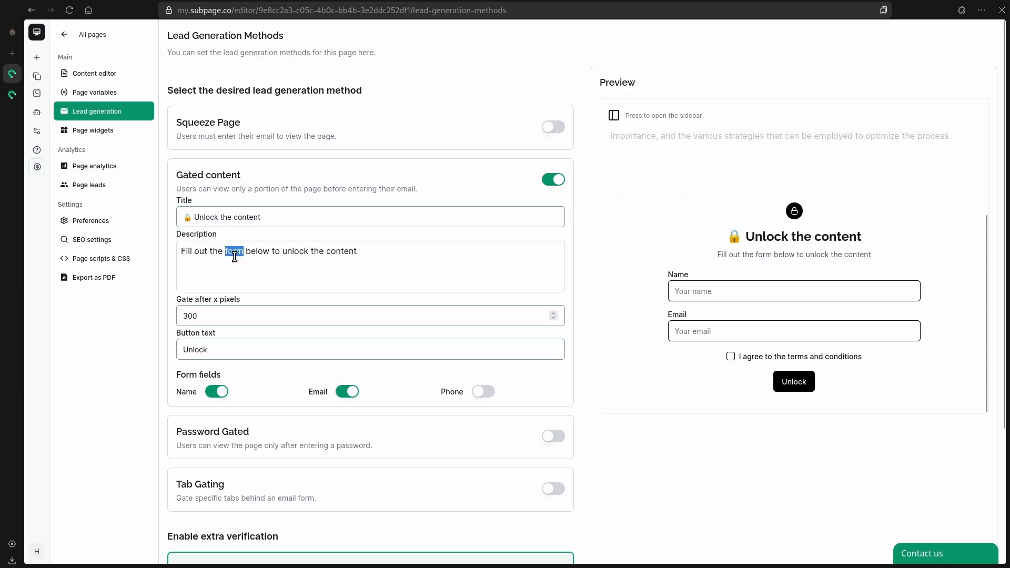
left_click(302, 321)
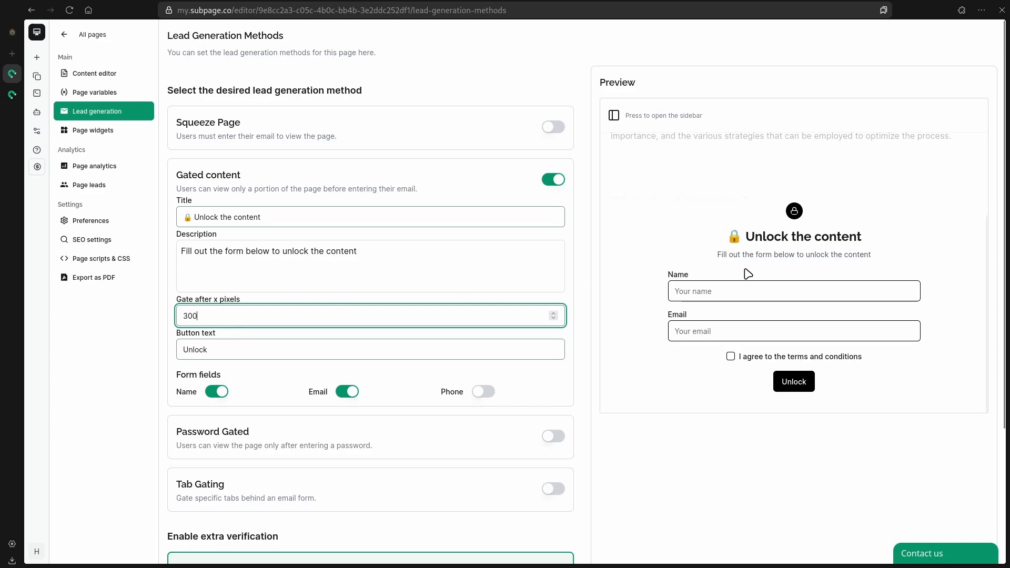
scroll(788, 283, "up", 3)
scroll(810, 326, "up", 1)
scroll(752, 307, "down", 1)
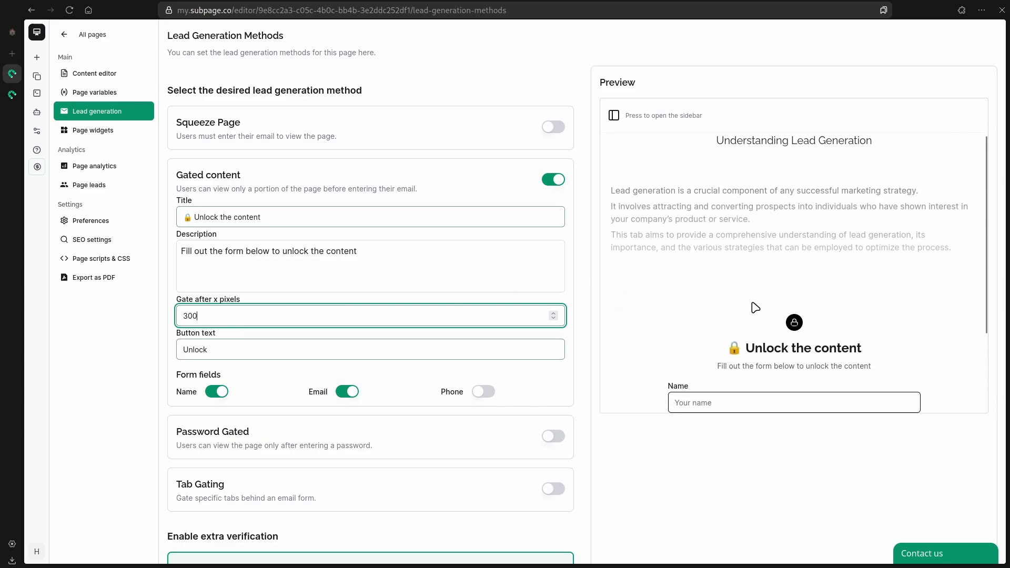
scroll(763, 307, "up", 1)
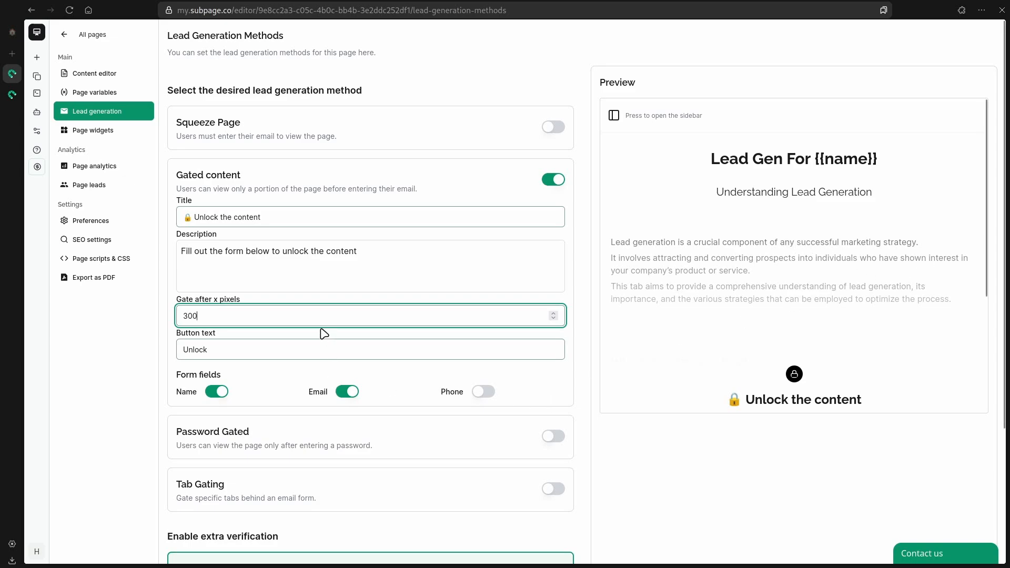
Set the content gate to begin after 500 pixels and check its position in the preview
double_click(494, 323)
type("5")
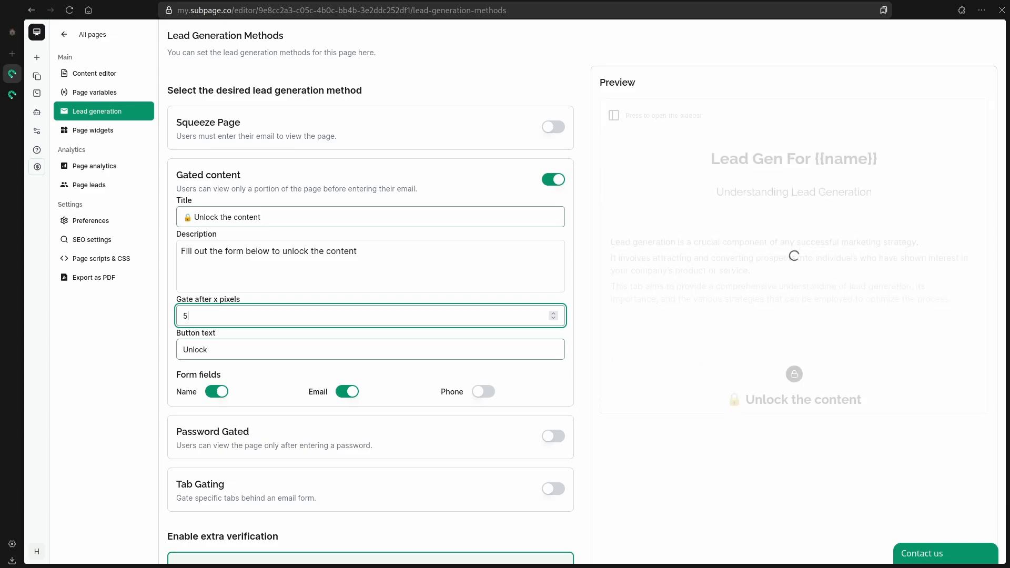
scroll(794, 253, "down", 3)
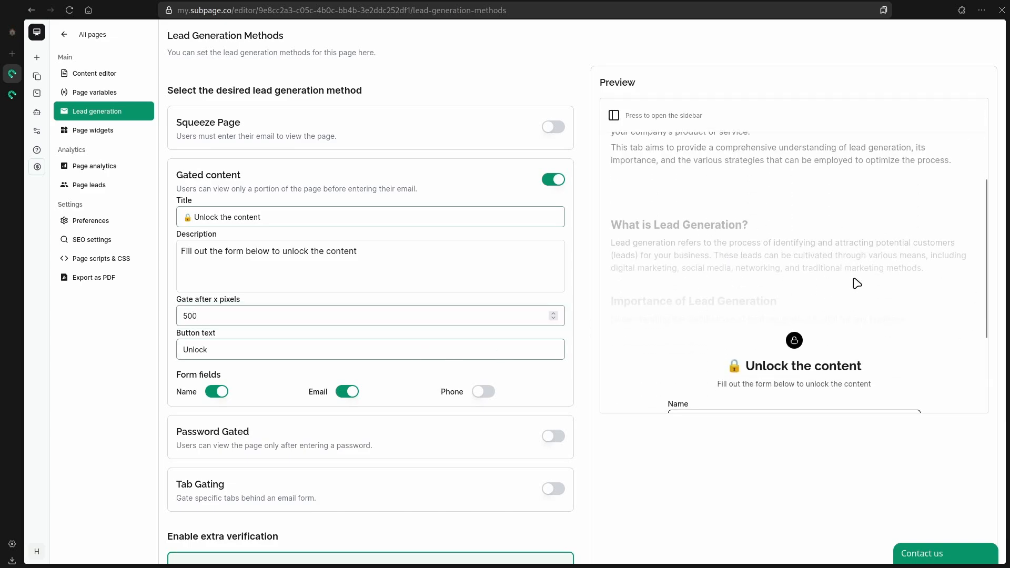
scroll(884, 276, "down", 2)
scroll(251, 298, "down", 1)
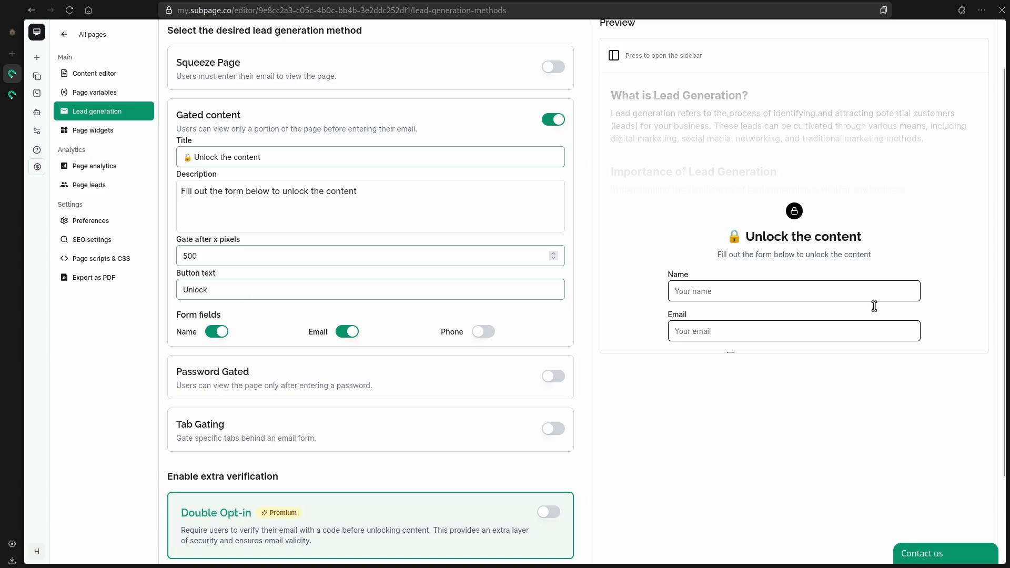
scroll(874, 306, "down", 1)
Change the gated content form's button text to "GET Access"
left_click(356, 293)
double_click(328, 290)
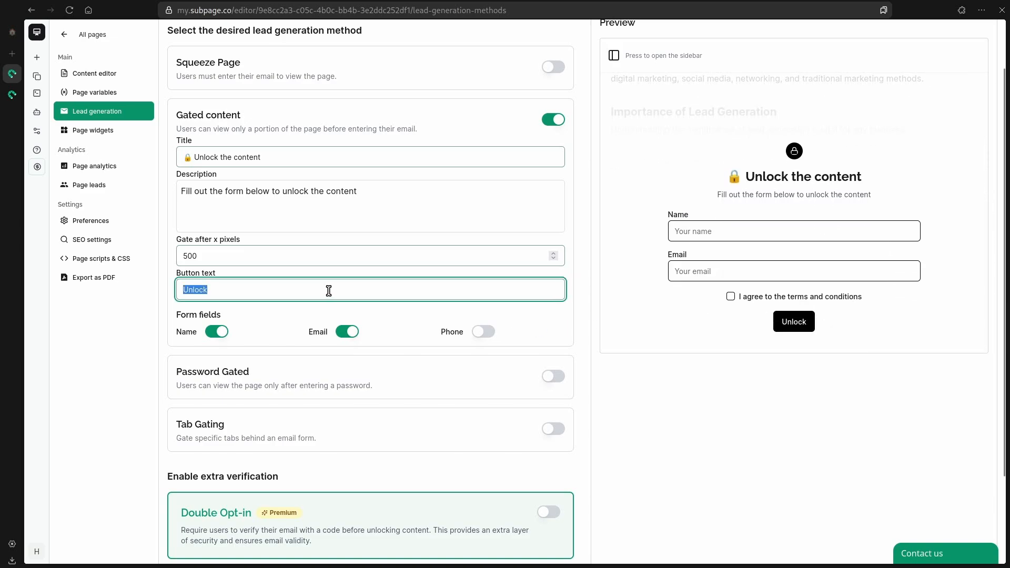
type("G")
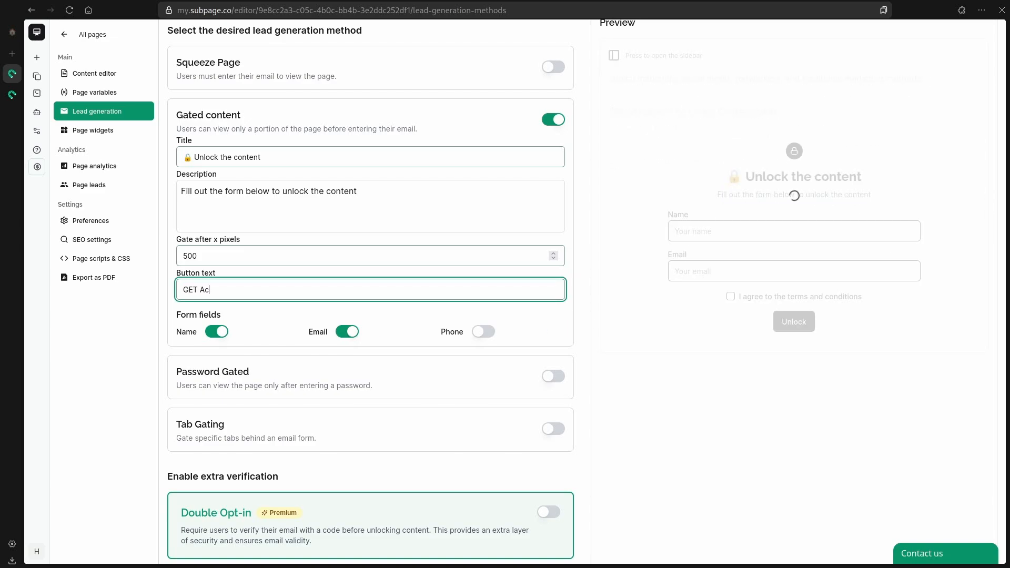
type("ET ACCESS")
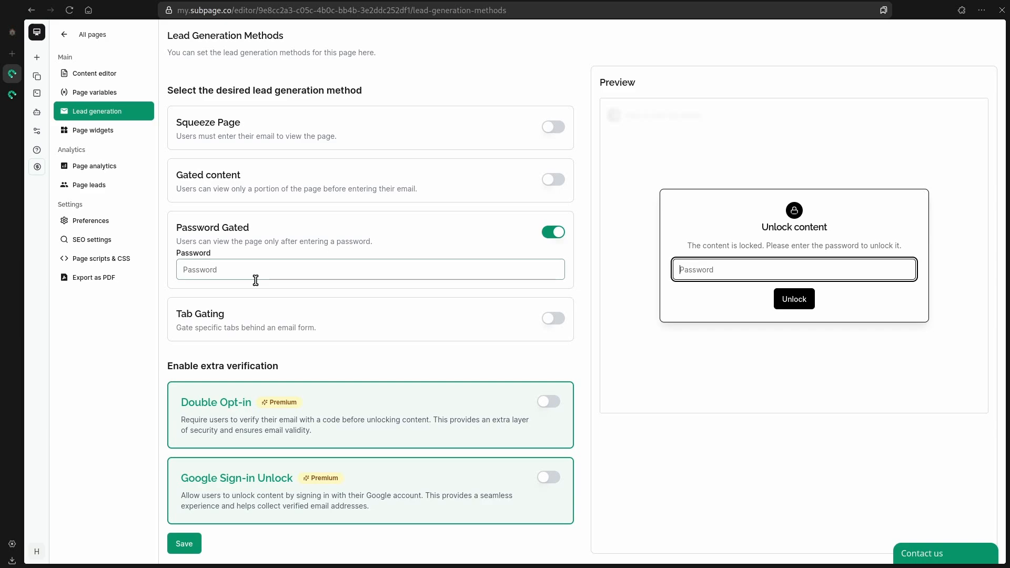
Check the Password Gated method's password field, and switch the page to Tab Gating with only Lead Generation Strategies gated
left_click(256, 278)
left_click(387, 255)
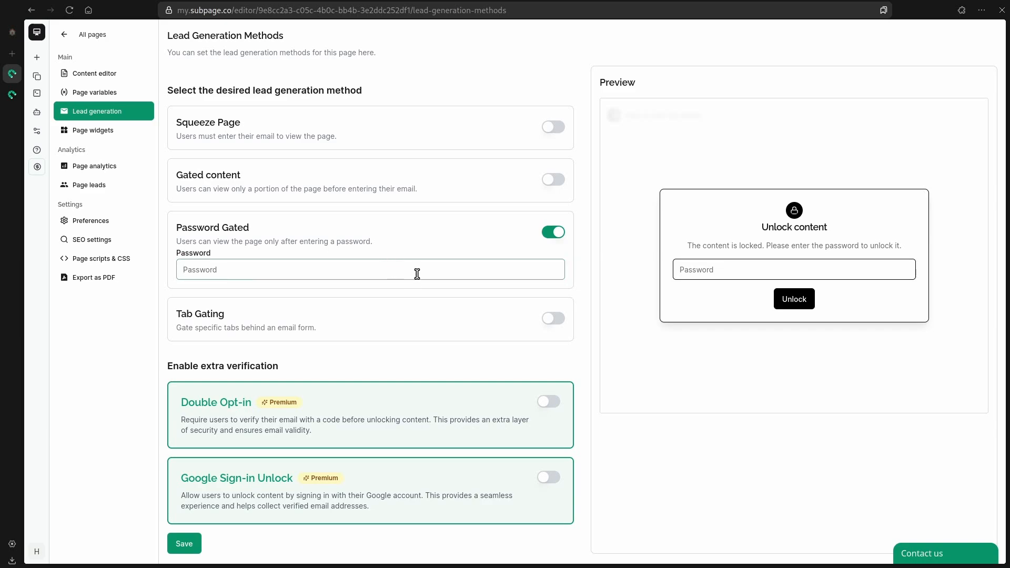
left_click(557, 325)
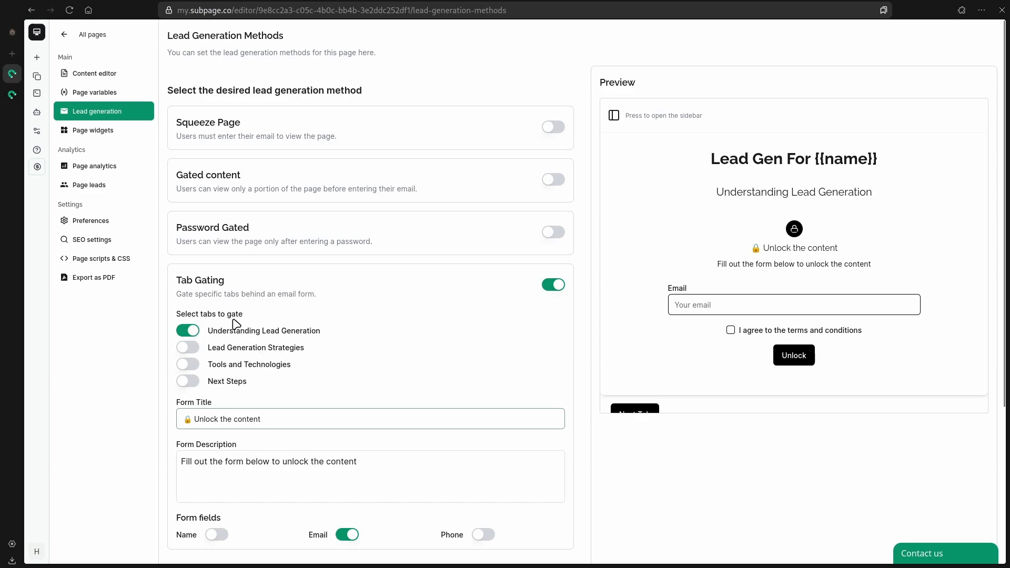
left_click(199, 332)
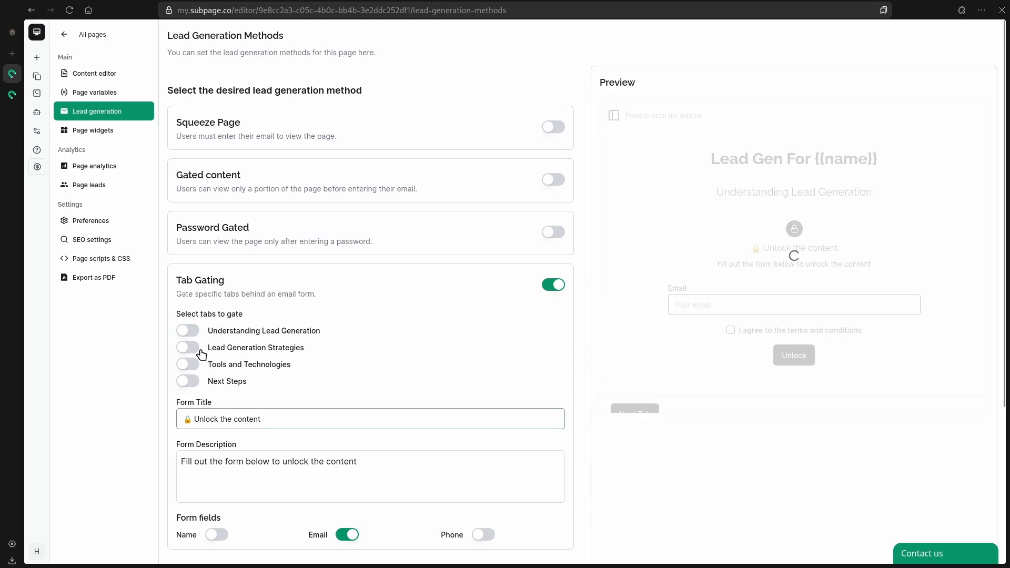
left_click(196, 348)
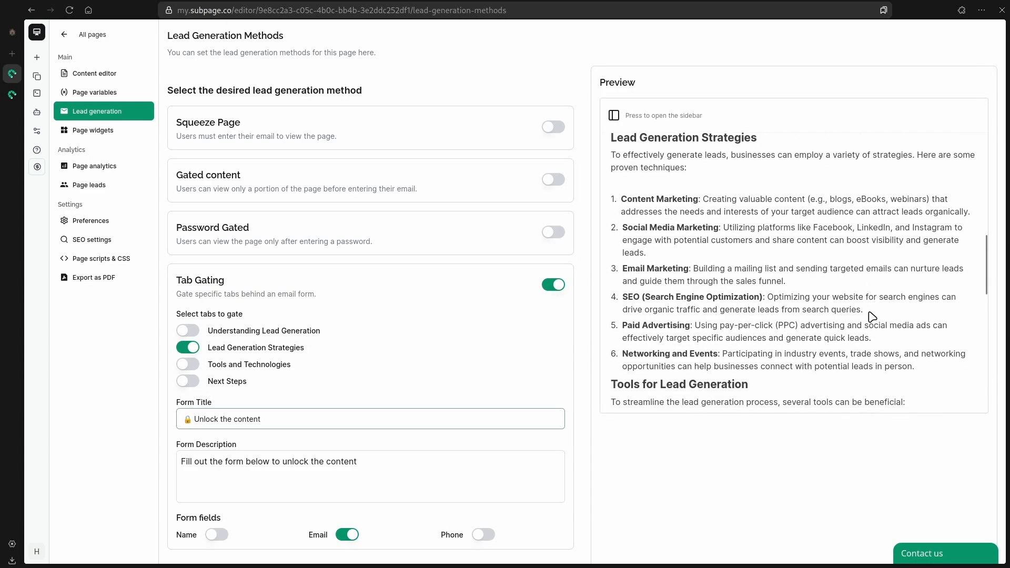
Advance the preview from the first tab to Lead Generation Strategies and review the unlock form on that gated tab
scroll(876, 317, "down", 10)
scroll(877, 316, "down", 2)
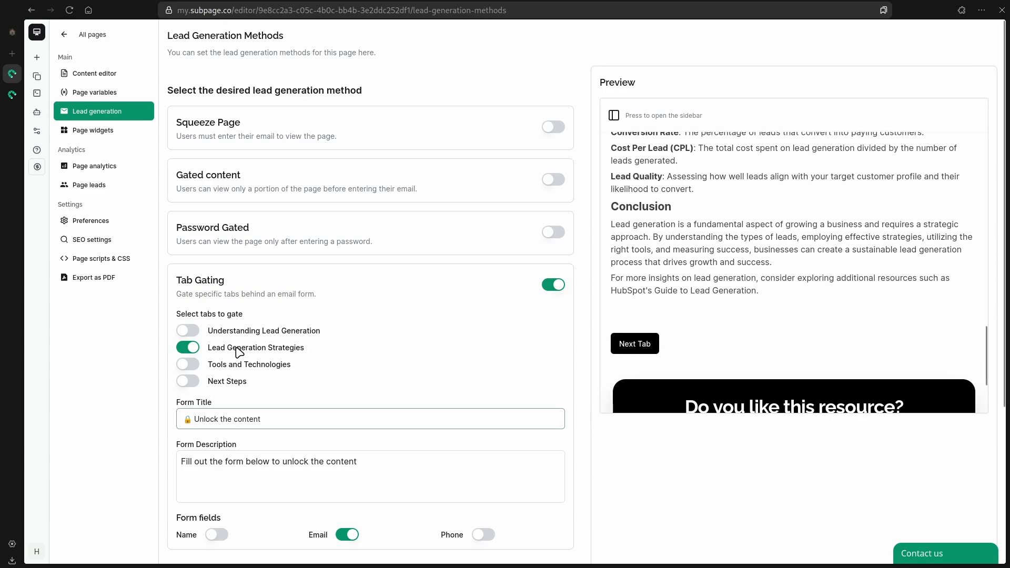
left_click(616, 349)
scroll(829, 219, "up", 1)
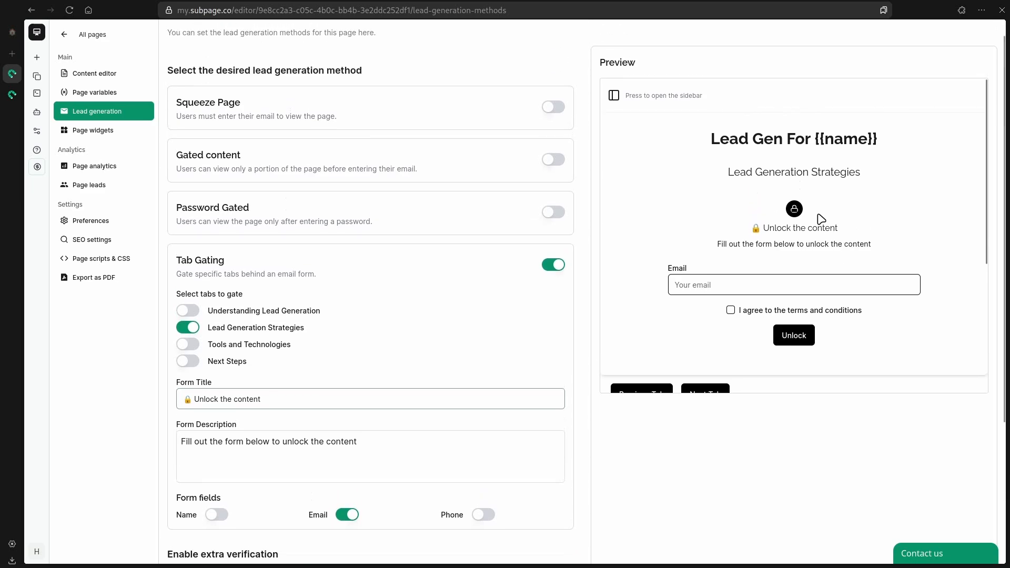
scroll(817, 231, "down", 1)
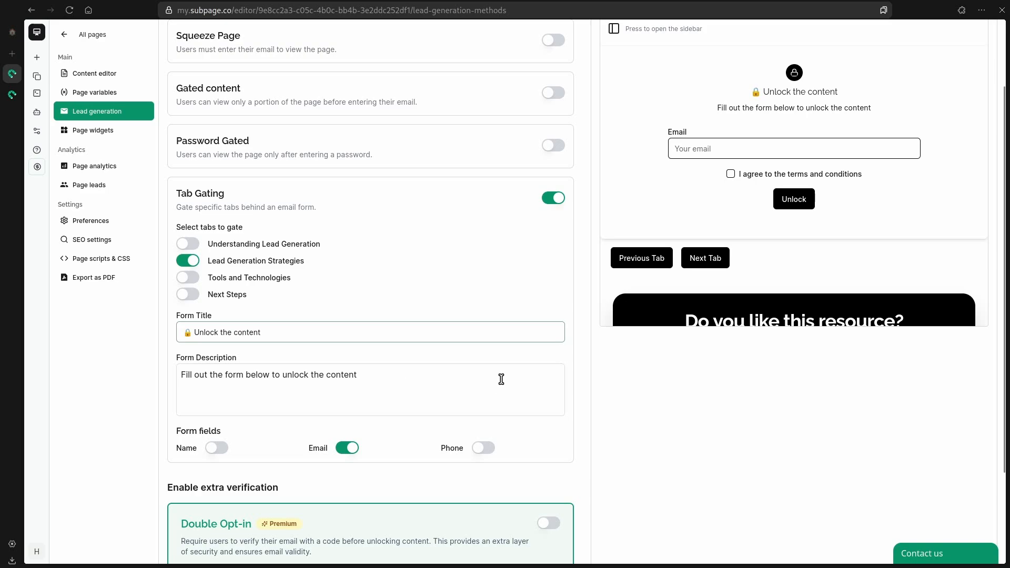
Turn off Tab Gating, and switch on the Double Opt-in and Google Sign-in Unlock extra verification options
left_click(558, 199)
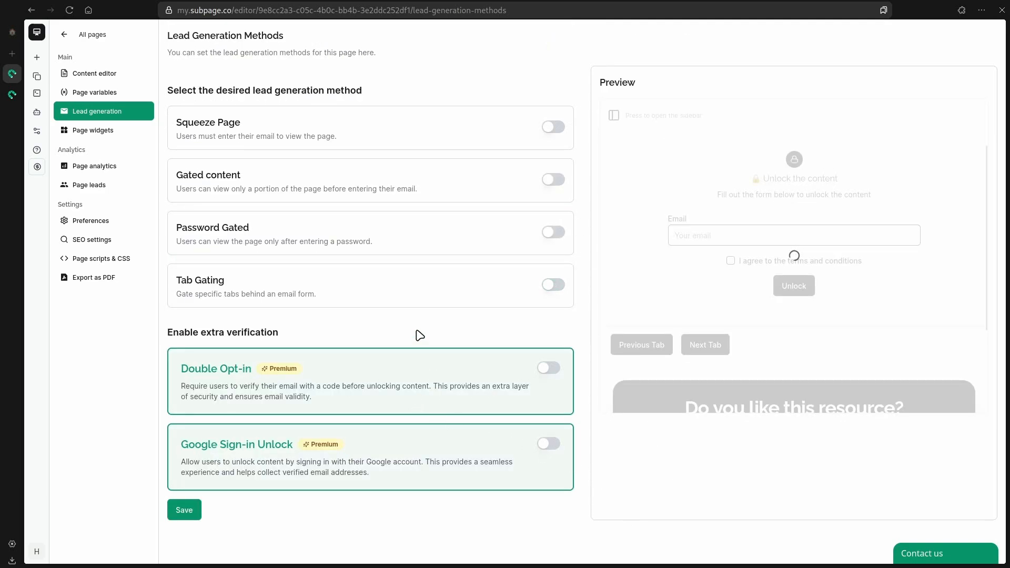
left_click_drag(191, 339, 214, 339)
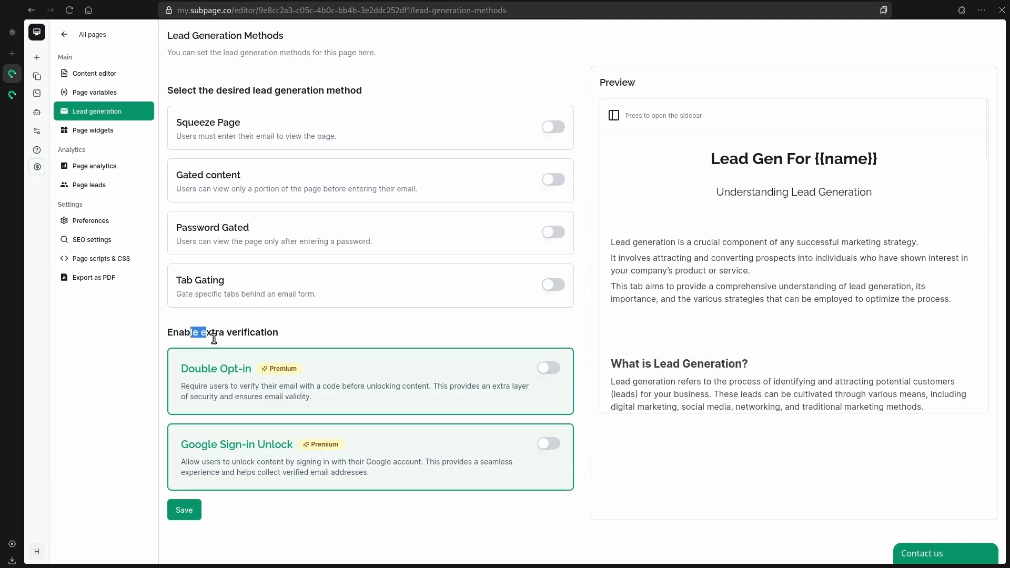
left_click(287, 332)
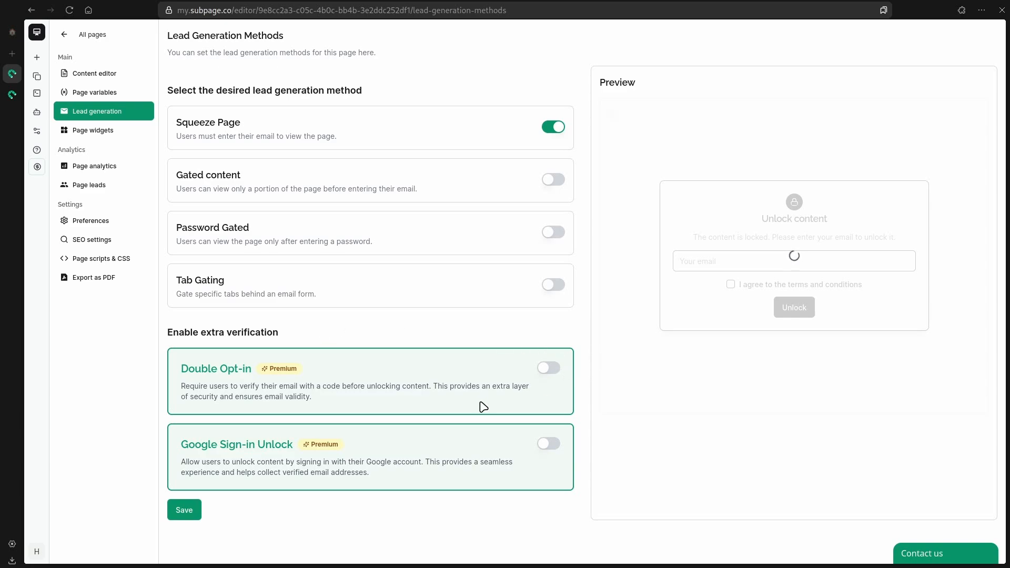
left_click(549, 368)
left_click(556, 450)
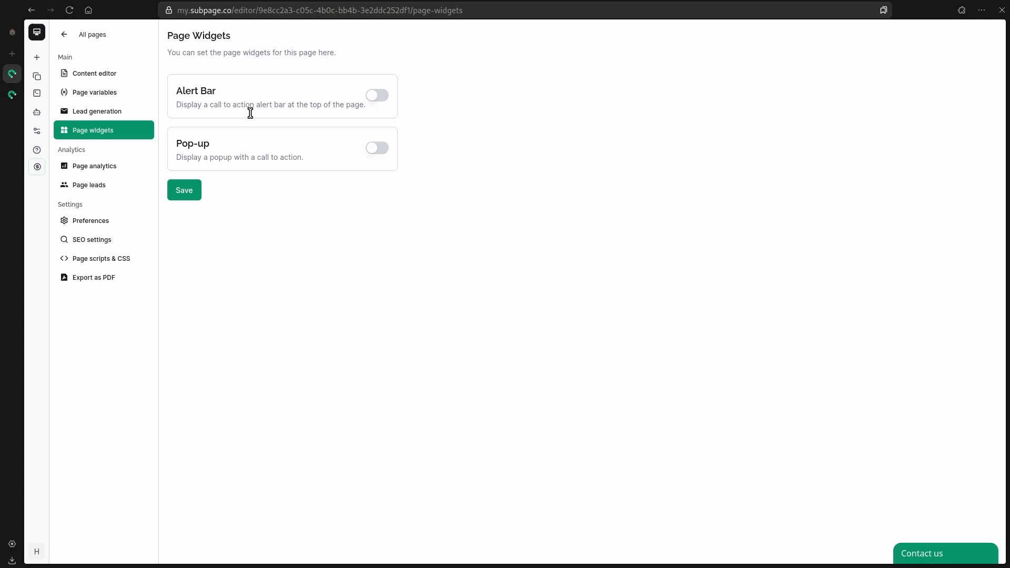
Enable the Alert Bar and Pop-up widgets for the page and save the widget settings
left_click_drag(244, 110, 286, 120)
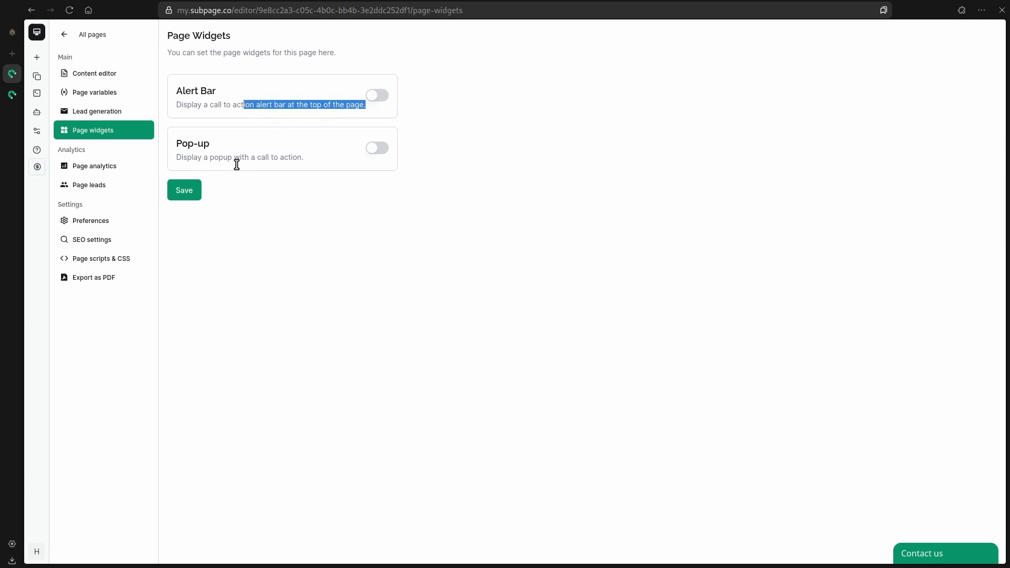
left_click(311, 154)
left_click(386, 98)
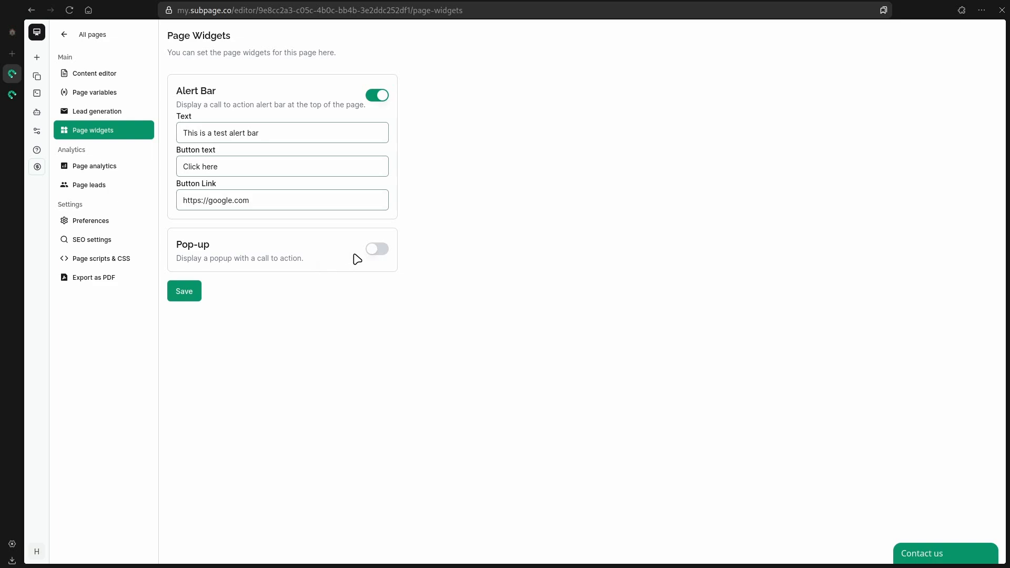
left_click(385, 253)
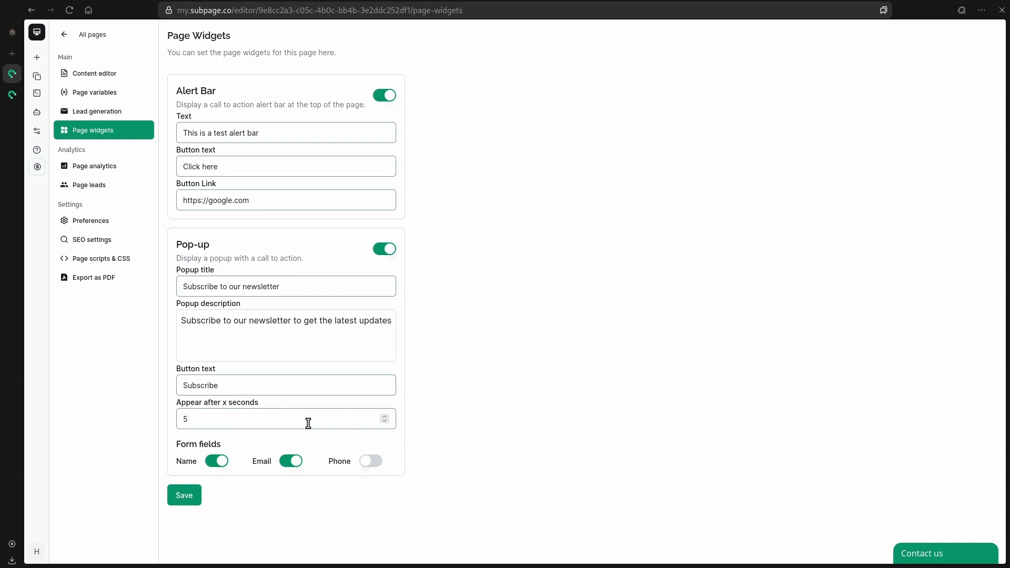
left_click(185, 496)
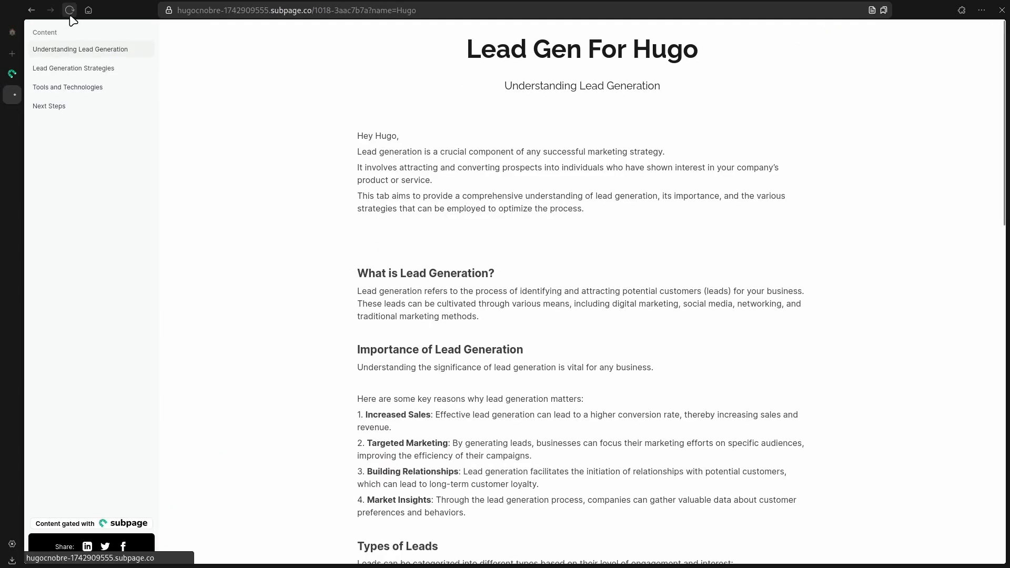
Reload the published page to check the alert bar and newsletter pop-up, and return to the editor
left_click(69, 15)
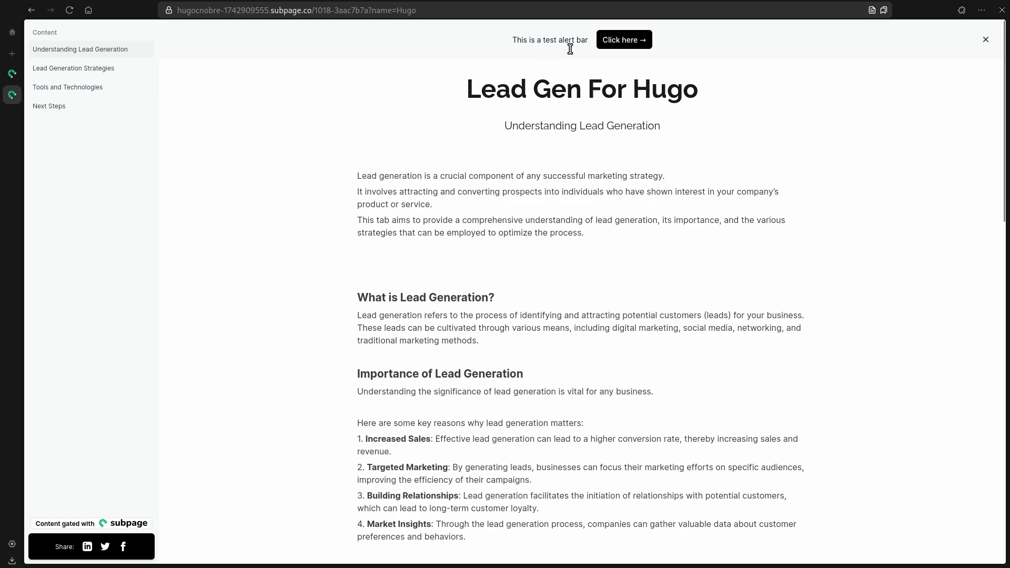
left_click(600, 45)
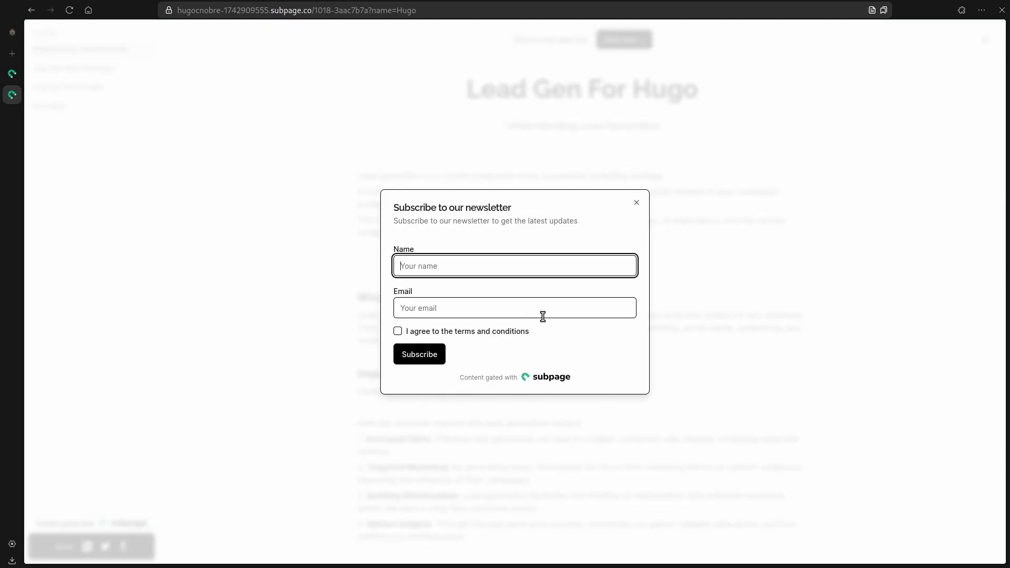
key("ctrl+Tab")
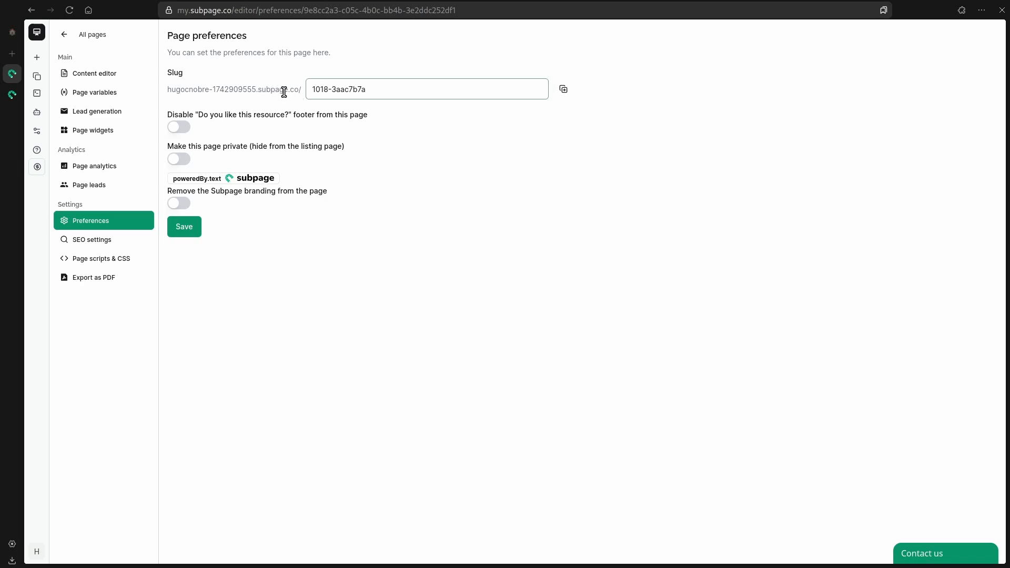
Copy the page link, disable the "Do you like this resource?" footer and the Subpage branding, and save the preferences
left_click(563, 90)
left_click(179, 126)
left_click(192, 207)
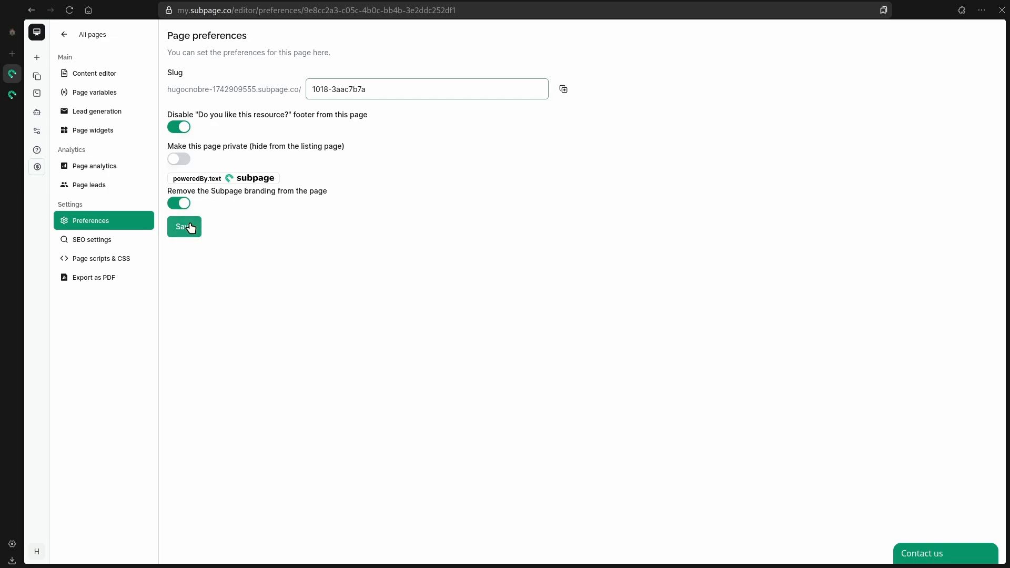
left_click(190, 228)
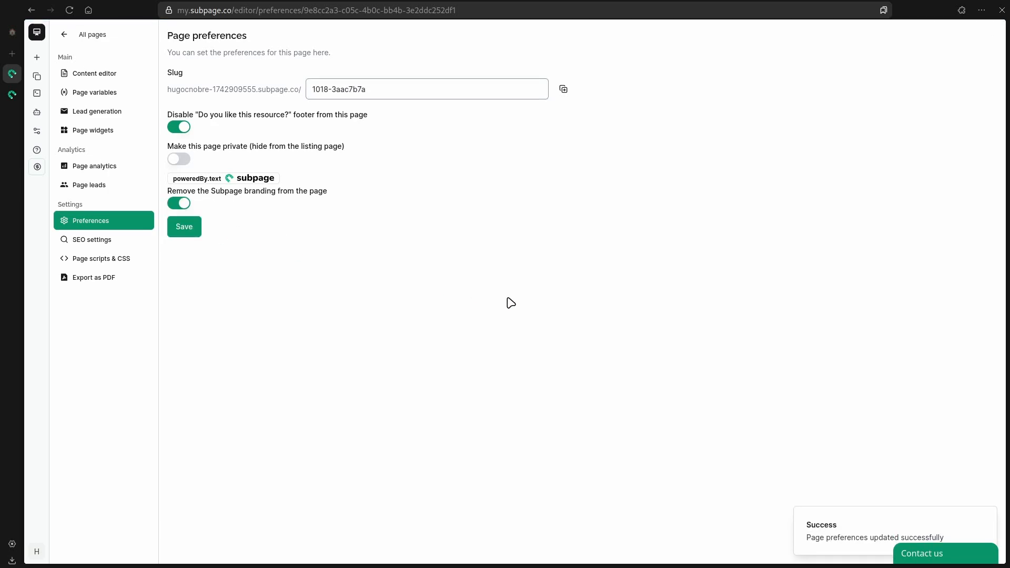
Open the page's SEO settings, set the SEO Meta Tags to "lead gen", and check the OG Image field
left_click(92, 240)
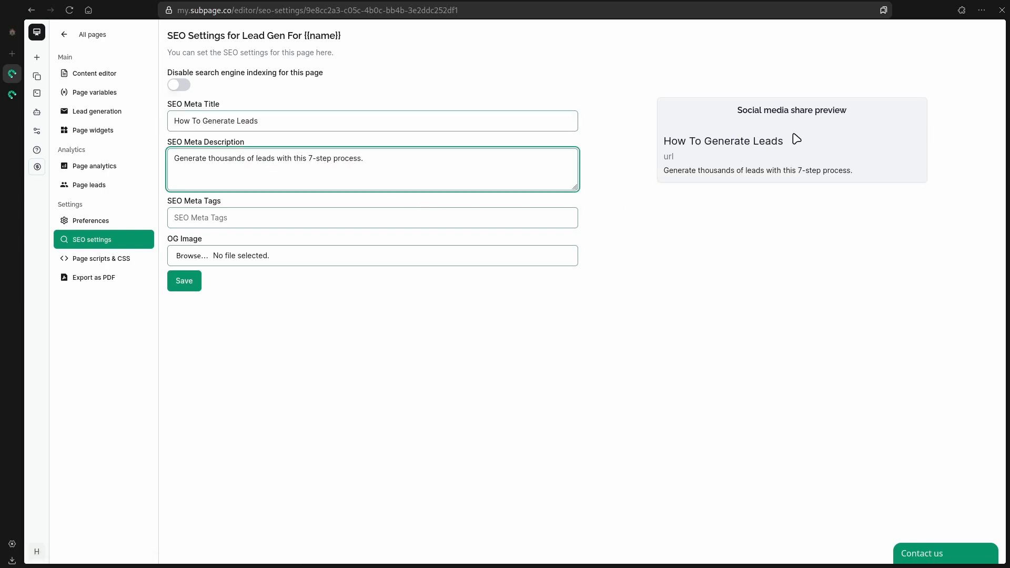
left_click(363, 225)
type("lead gen")
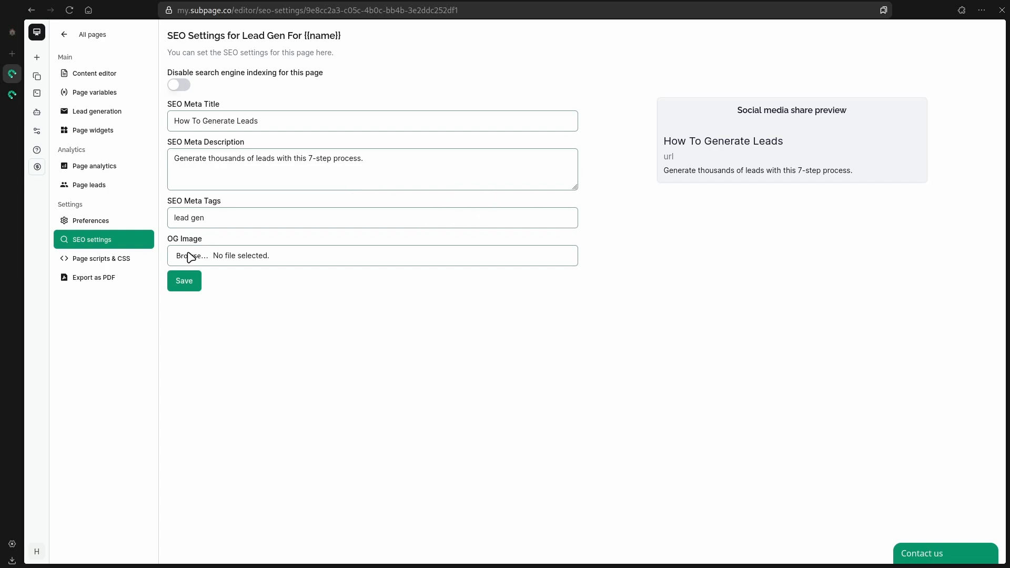
left_click_drag(203, 240, 188, 239)
left_click(464, 329)
Export the lead magnet page as a PDF and look through the pages of the exported document
left_click(108, 278)
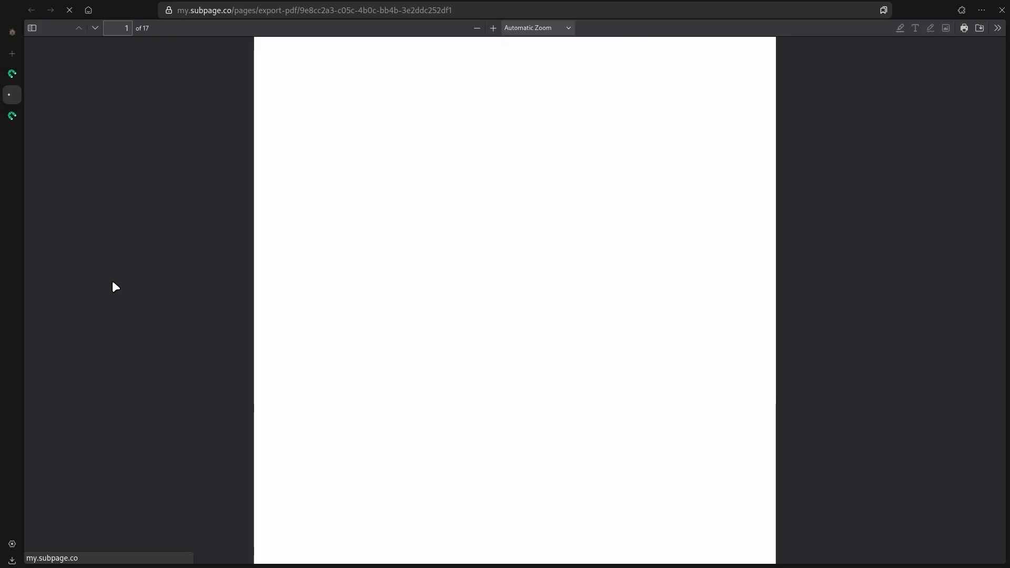
scroll(841, 258, "down", 10)
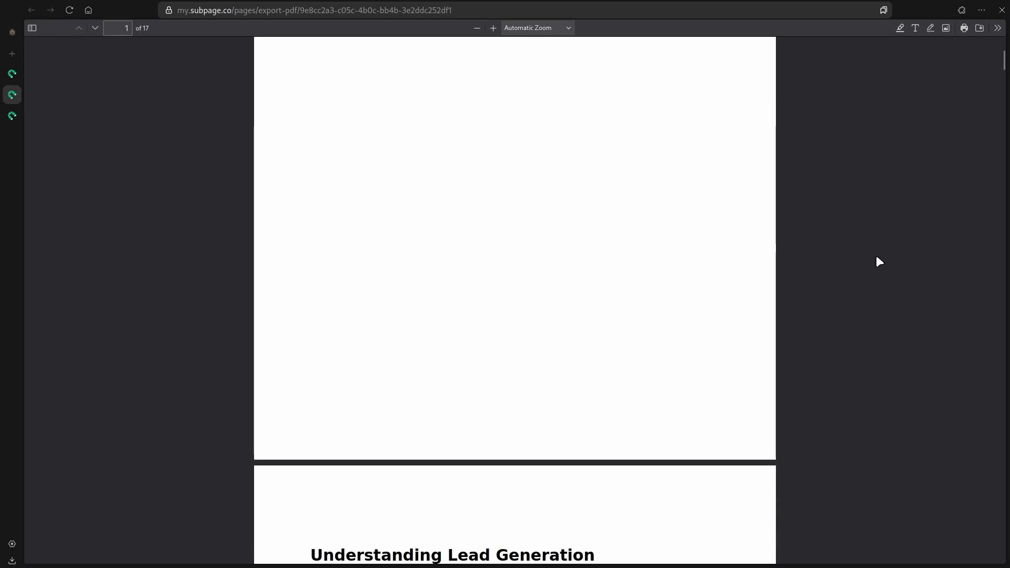
left_click_drag(1005, 79, 1009, 85)
scroll(515, 300, "down", 12)
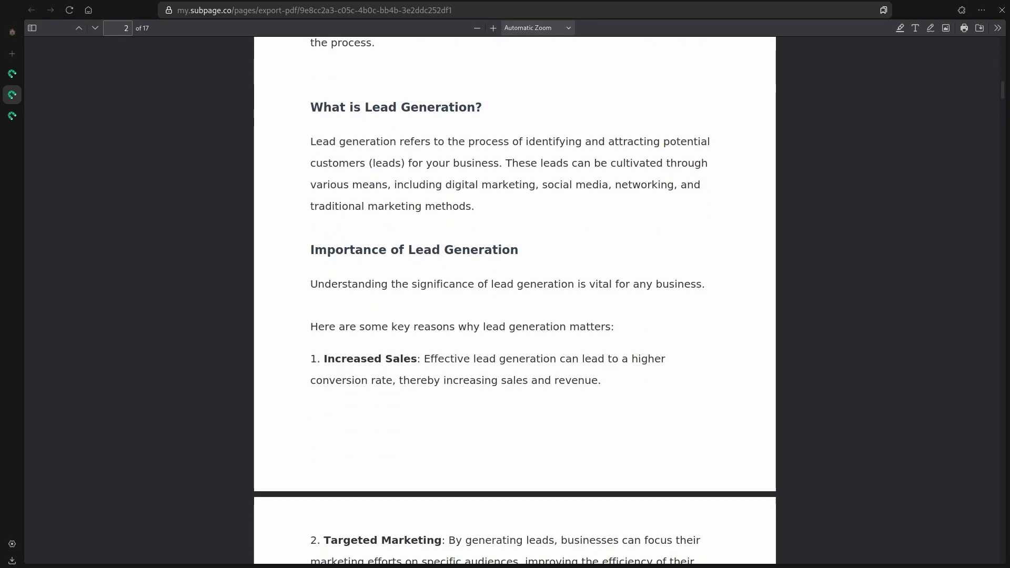
scroll(1007, 164, "down", 17)
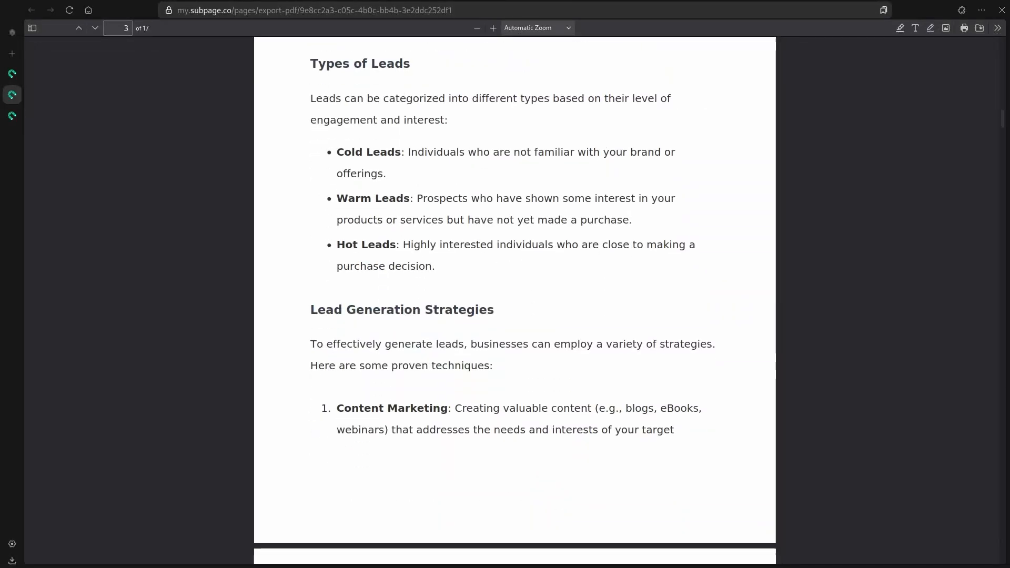
scroll(1007, 164, "down", 6)
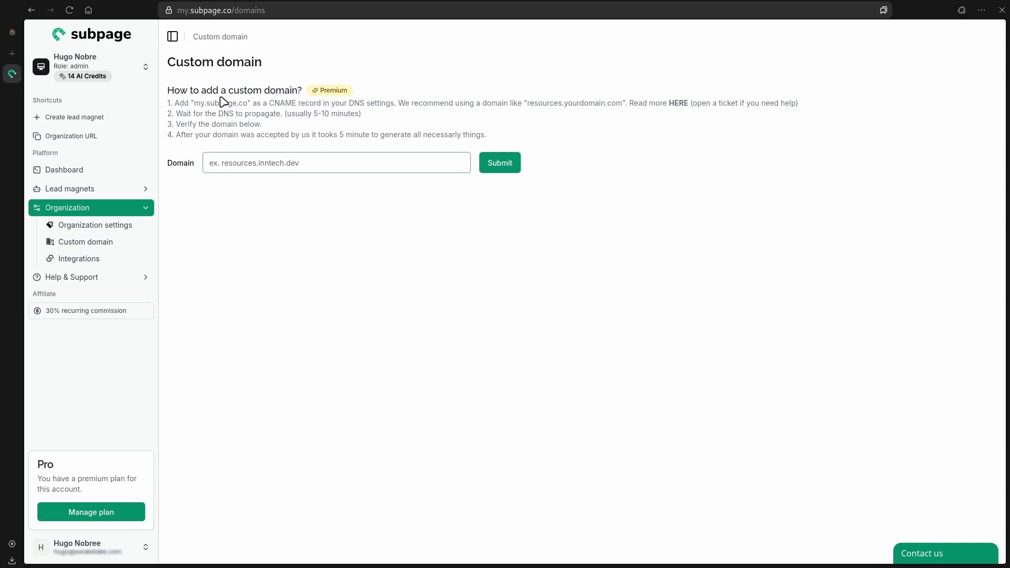
Read the custom domain setup instructions, including the CNAME record requirement and the Premium label
left_click_drag(201, 103, 249, 109)
left_click(304, 124)
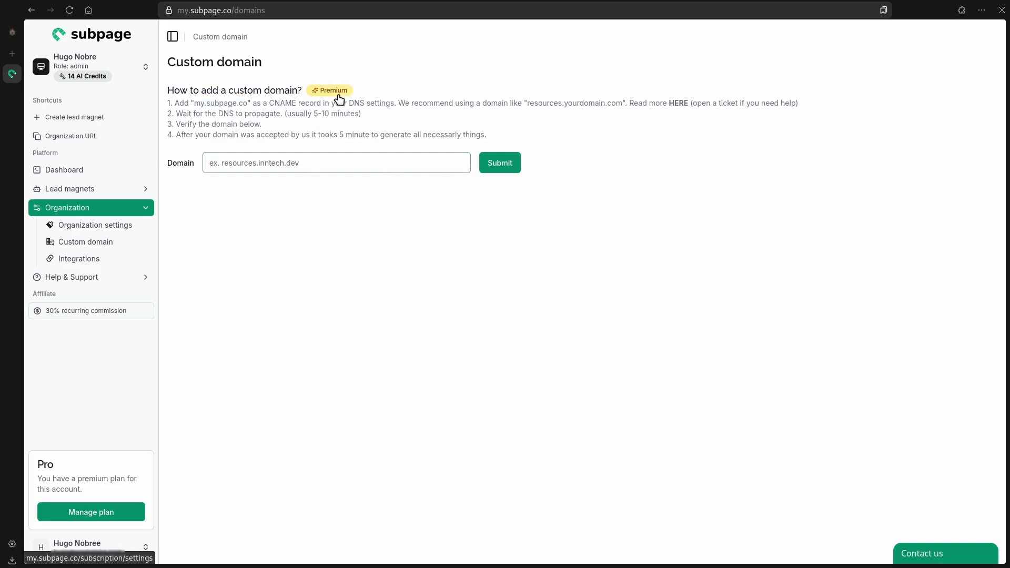
mouse_move(337, 95)
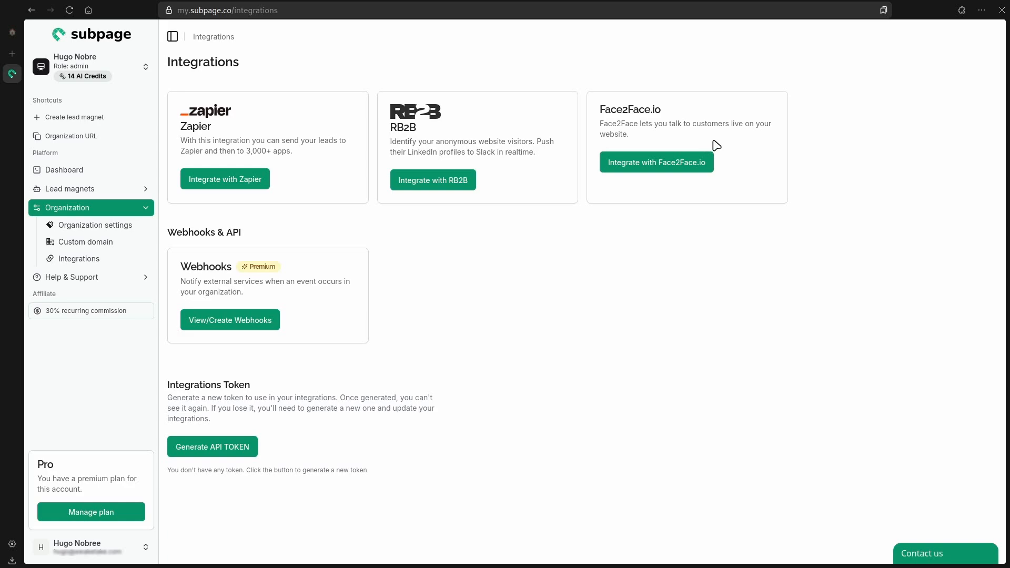
Open the new webhook form from the Webhooks & API integrations and review its available event and page choices
left_click_drag(174, 232, 254, 232)
left_click(269, 231)
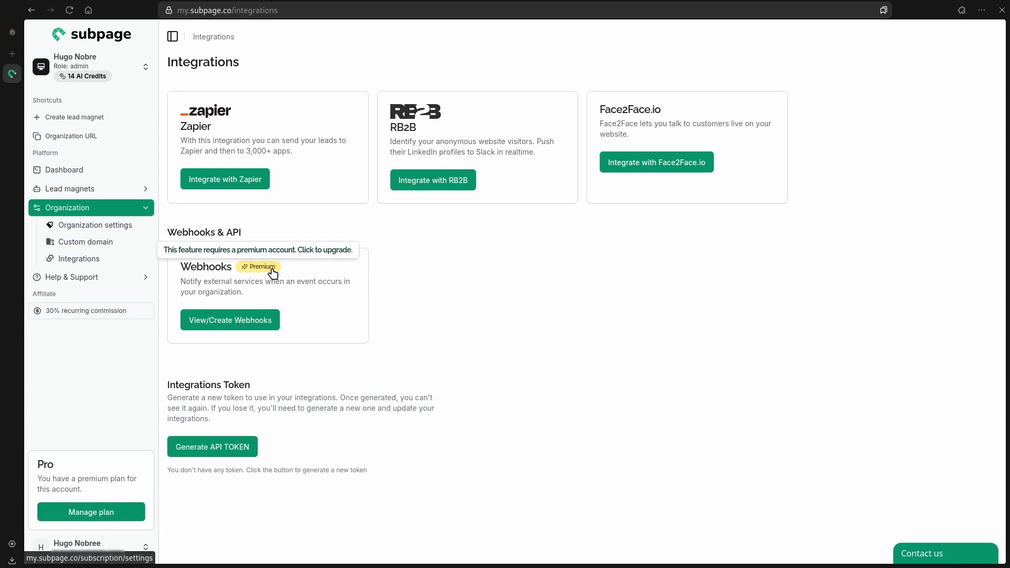
left_click(266, 324)
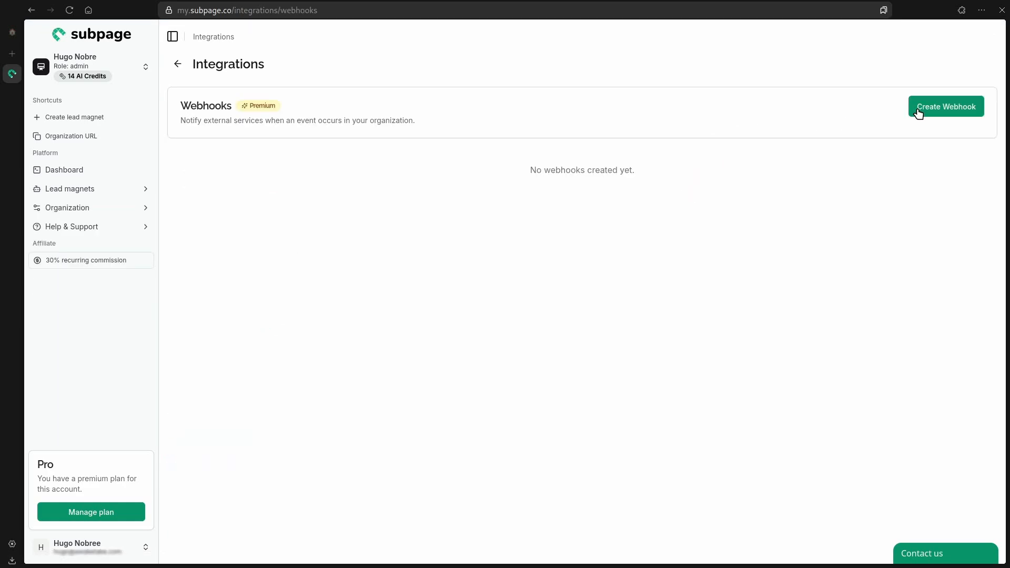
left_click(952, 113)
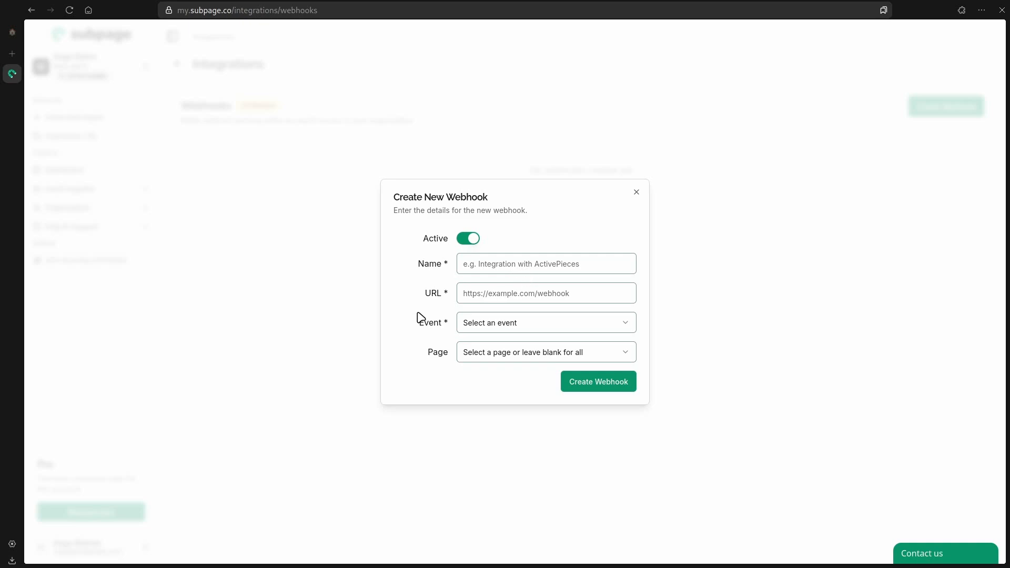
left_click(531, 326)
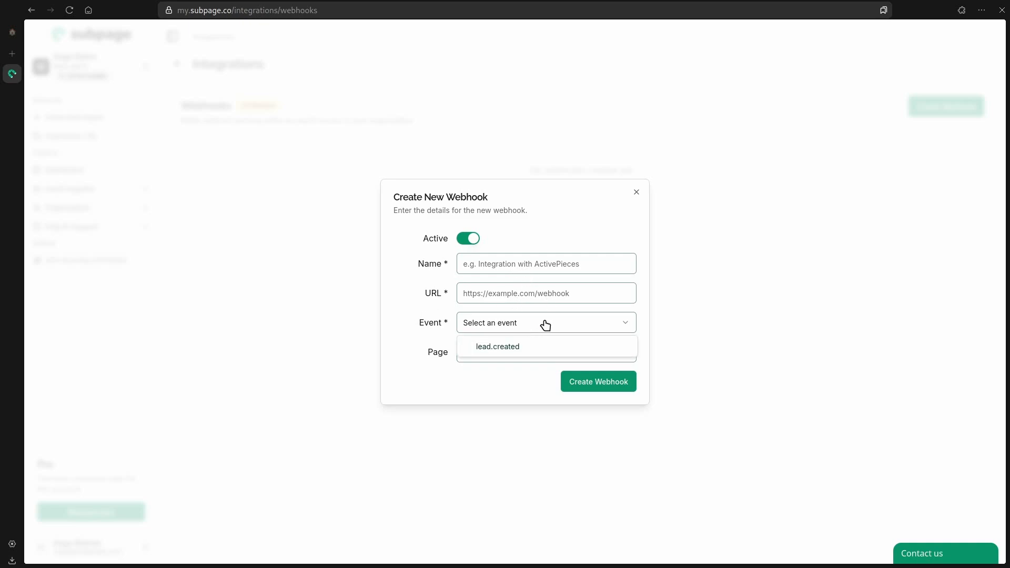
left_click(544, 324)
left_click(546, 325)
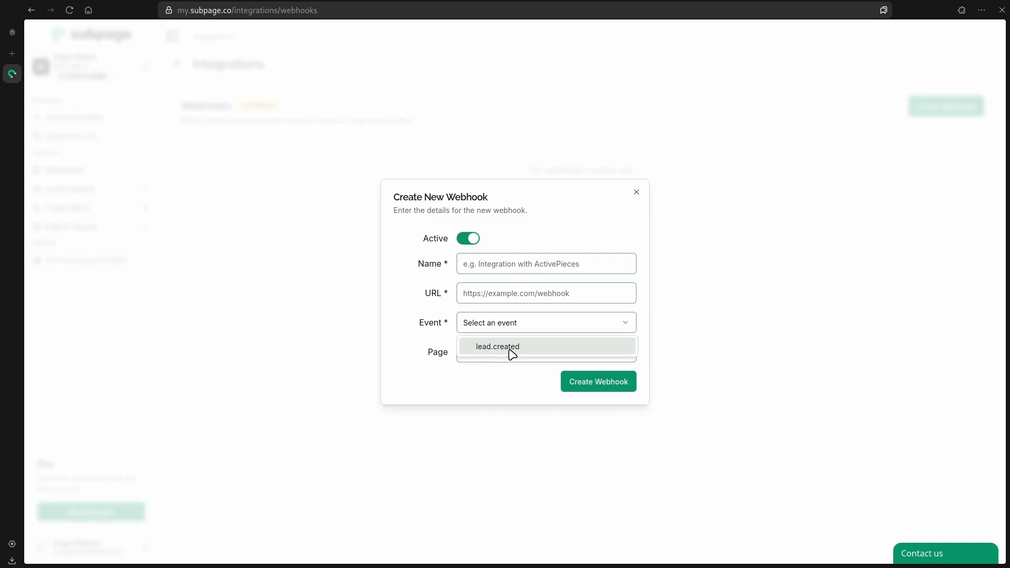
left_click(598, 352)
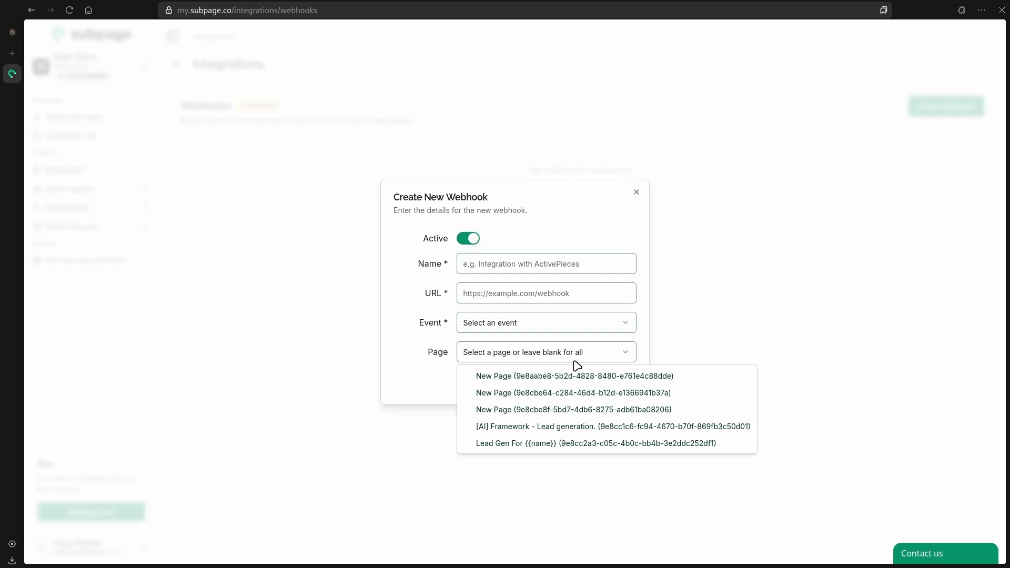
left_click(443, 332)
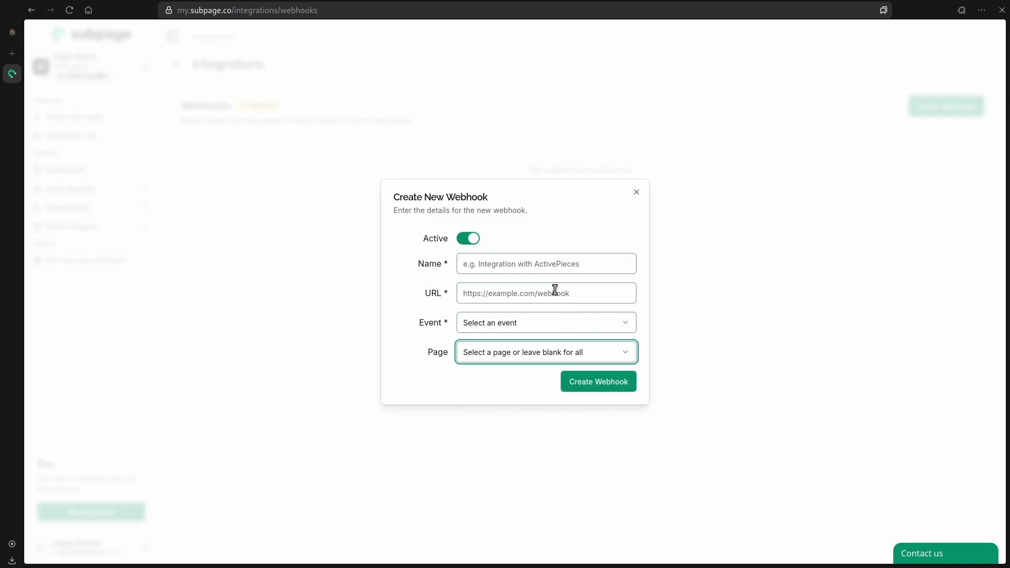
left_click(572, 327)
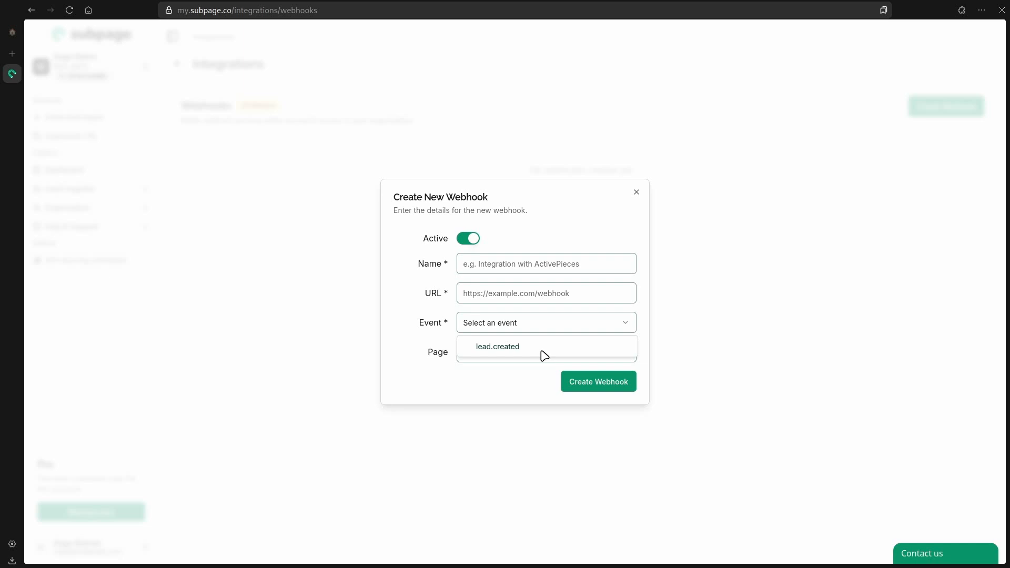
left_click(431, 288)
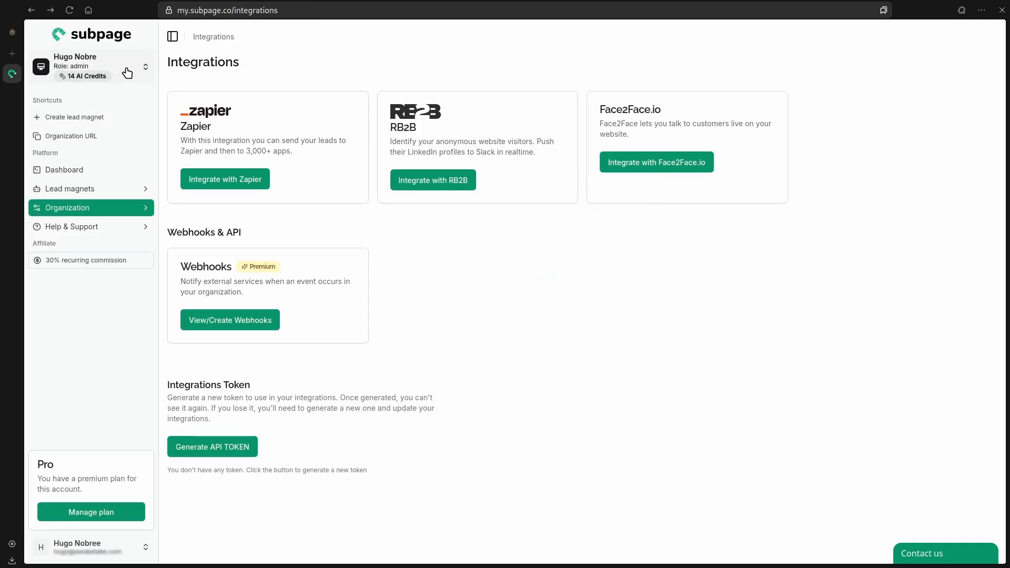
Go to the organization management page and view the existing organization's settings and membership
left_click(127, 73)
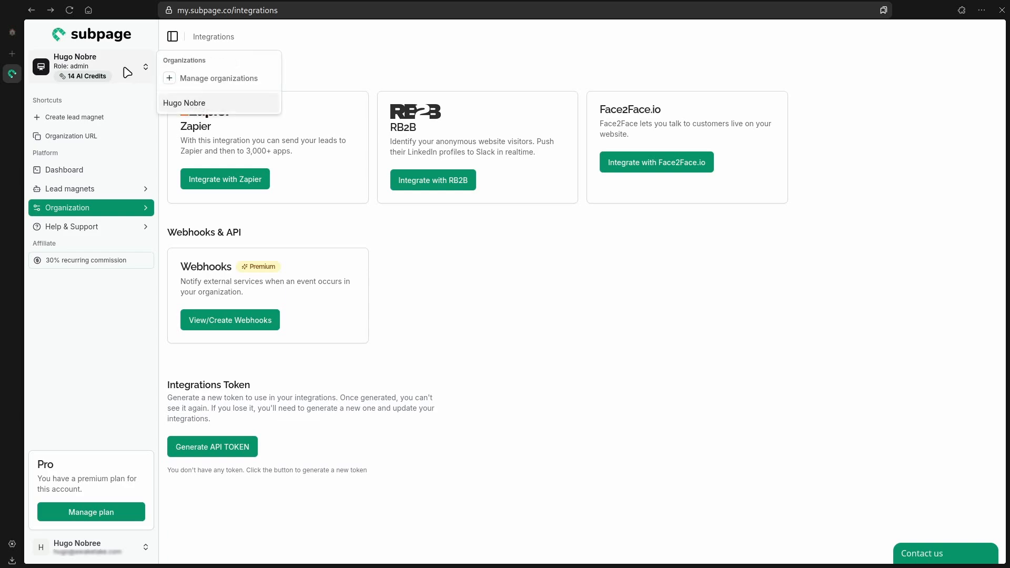
left_click(260, 81)
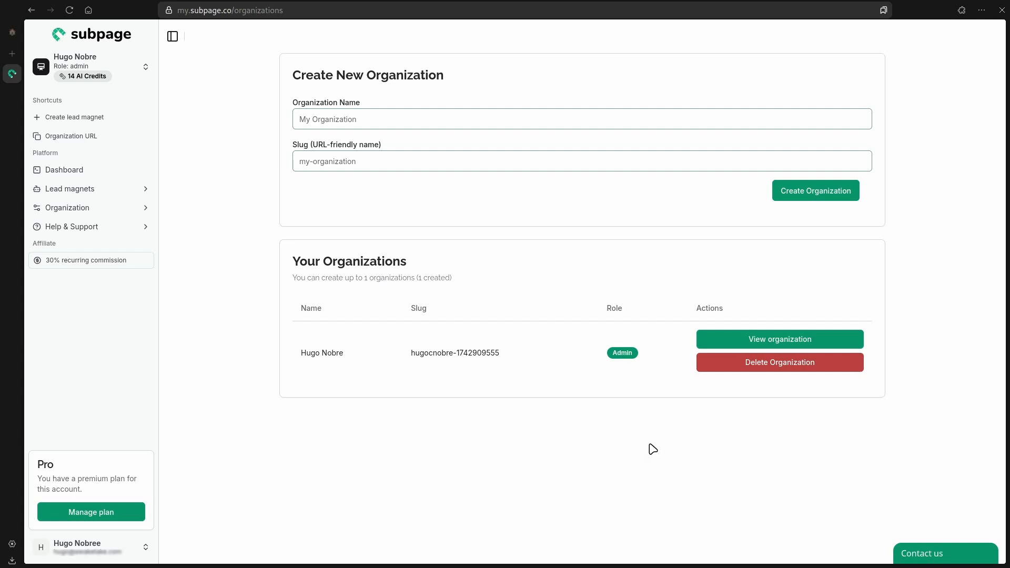
left_click(774, 338)
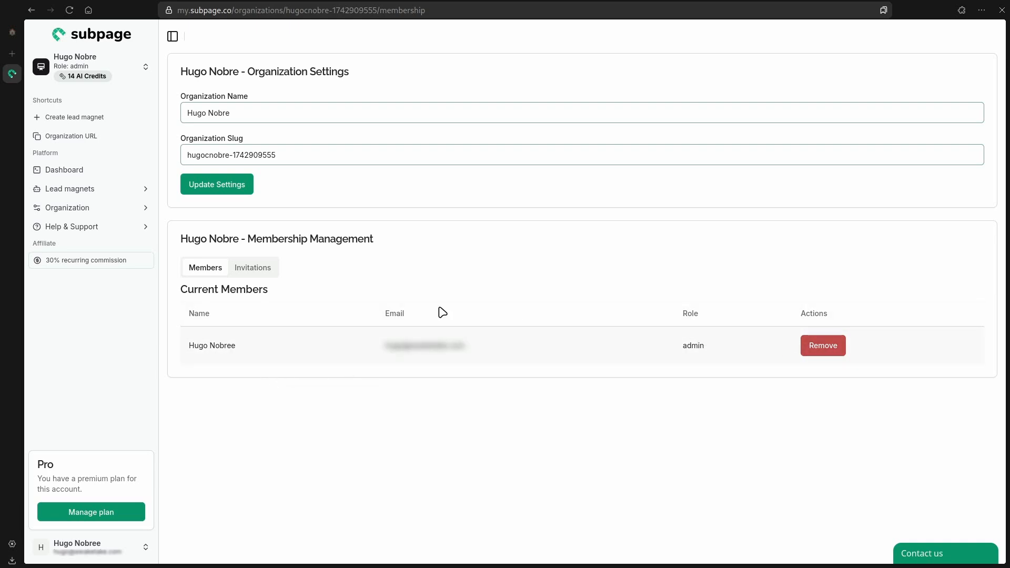
Review the member invitation form and its available role choices, and return to the current members list
left_click(260, 268)
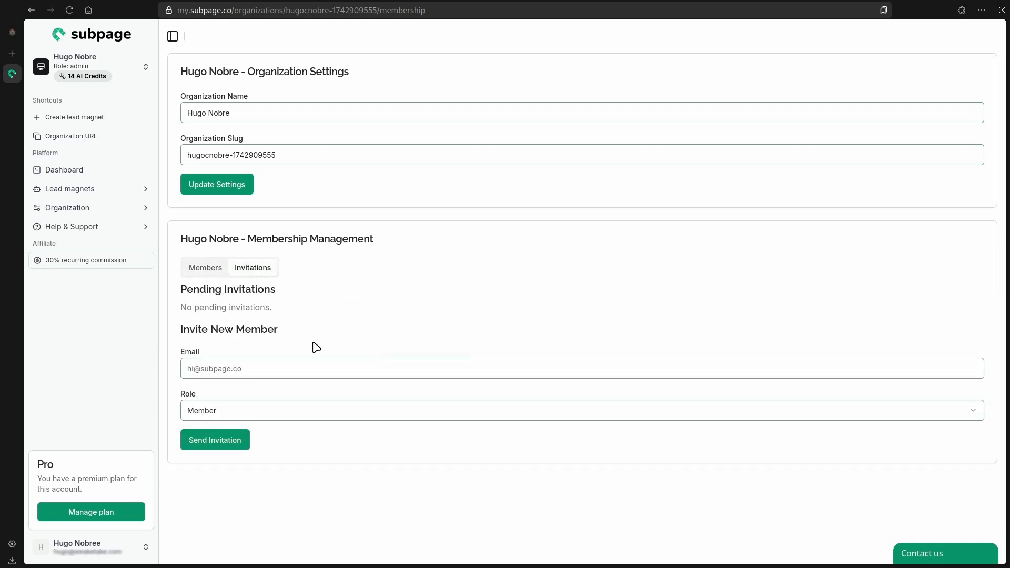
left_click(449, 415)
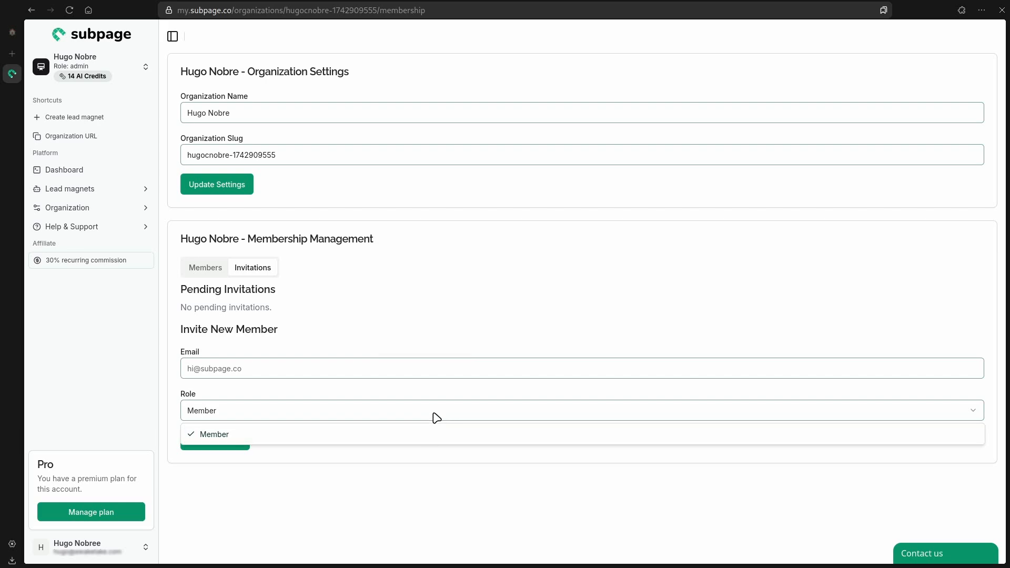
left_click(434, 417)
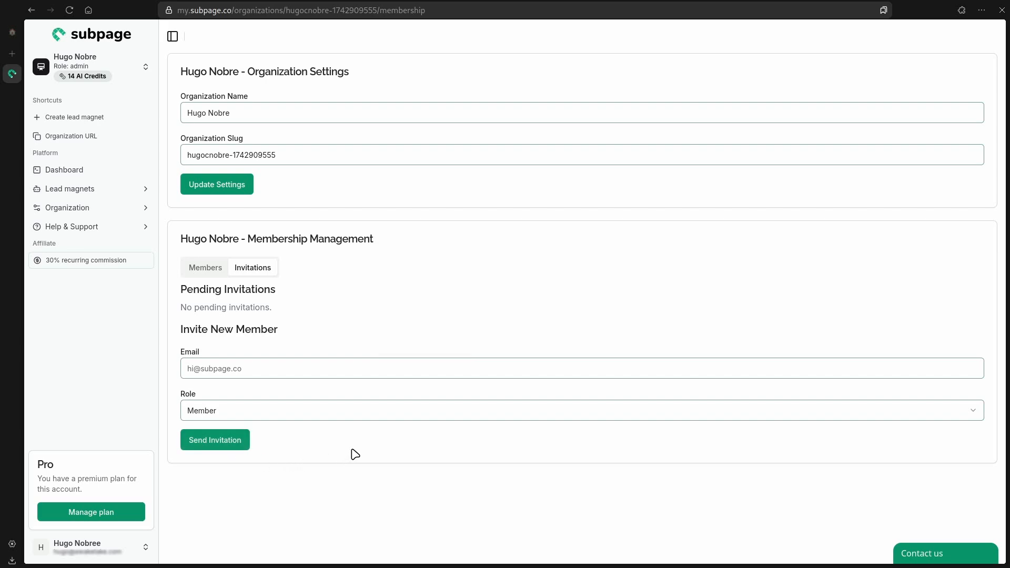
left_click(212, 273)
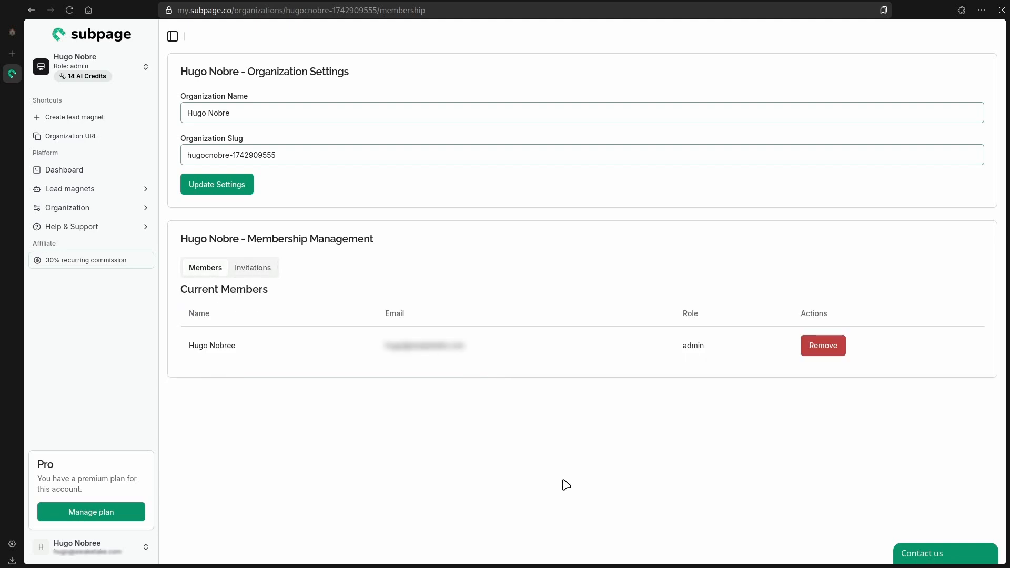